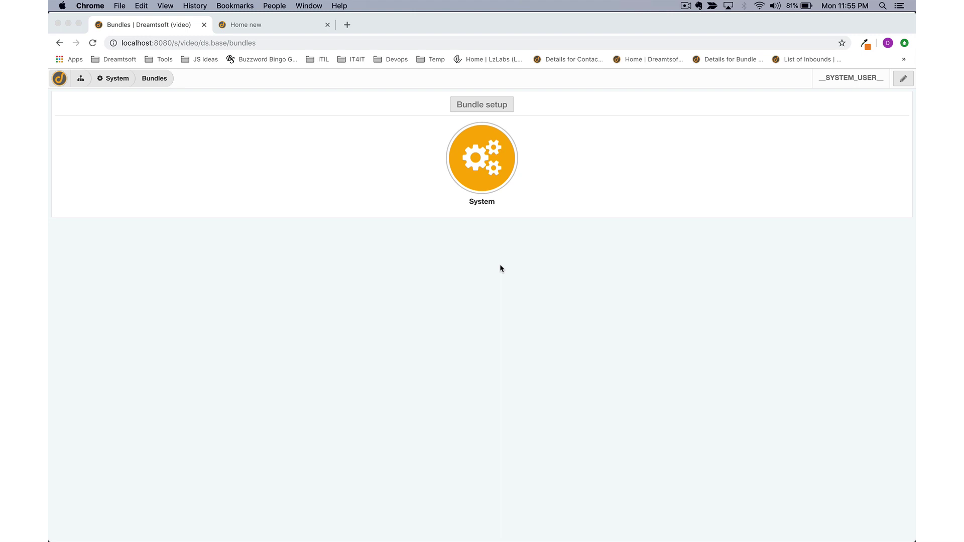
# Open the System bundle's home page and return to the Bundles page
pyautogui.click(485, 170)
pyautogui.click(483, 166)
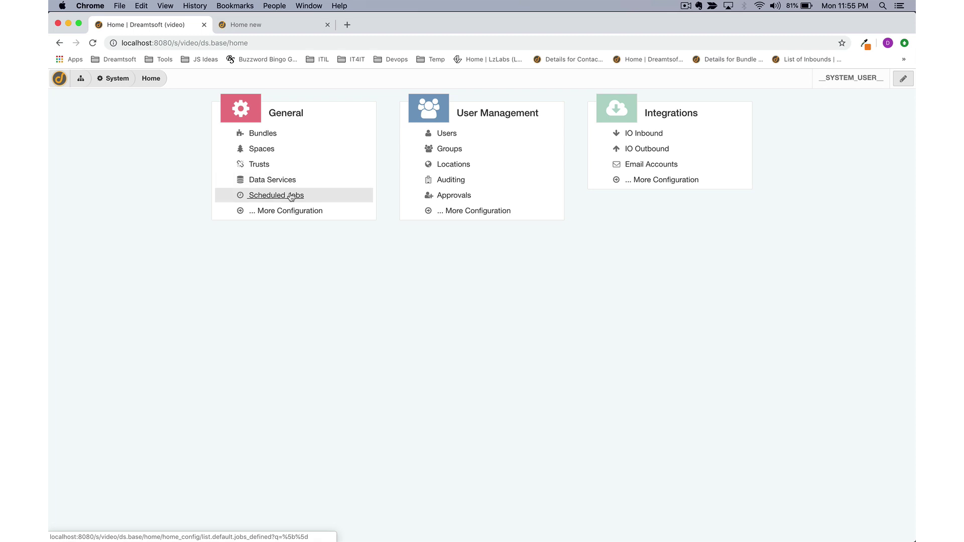
pyautogui.click(854, 78)
pyautogui.click(831, 96)
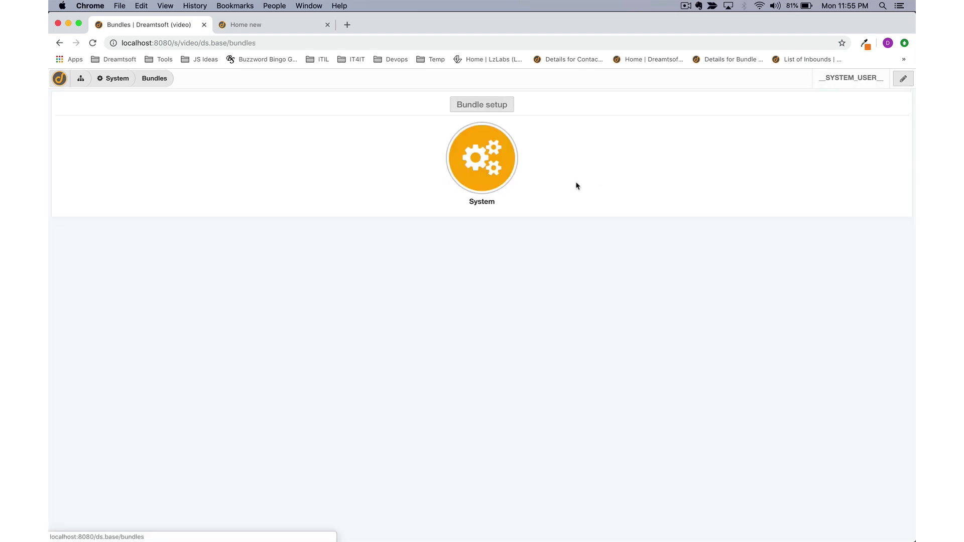
# Create a new bundle with the title Expense and the bundle name expense
pyautogui.click(475, 105)
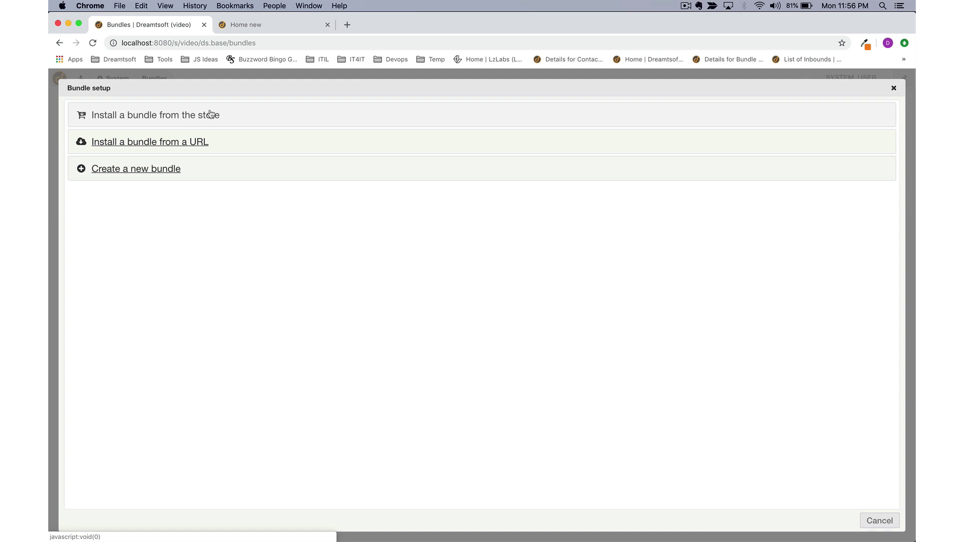
pyautogui.click(167, 173)
pyautogui.write('Expense')
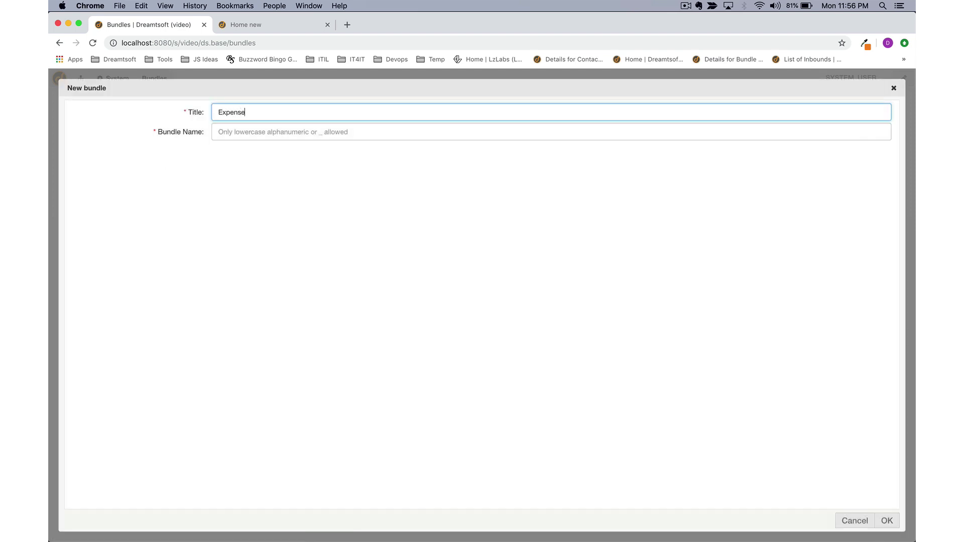
pyautogui.press('Tab')
pyautogui.write('expense')
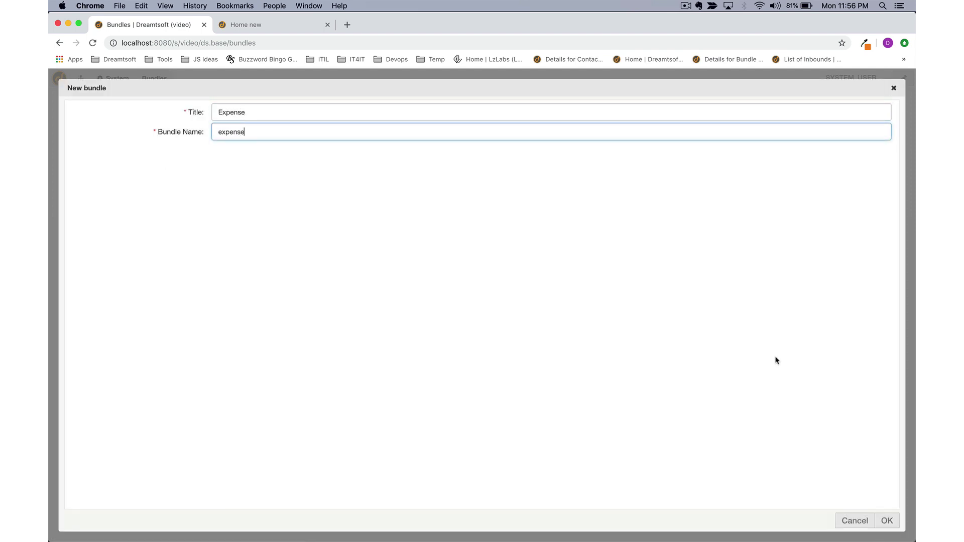
pyautogui.click(887, 521)
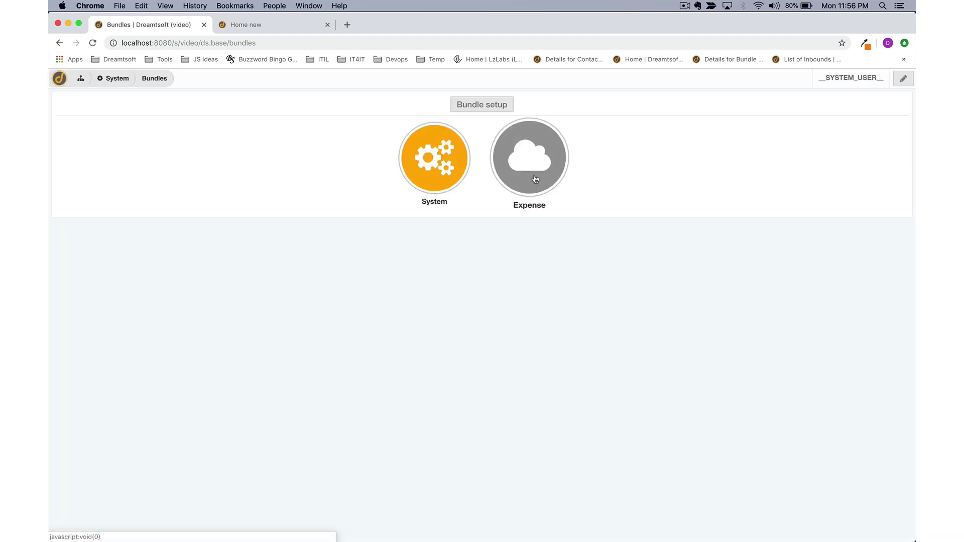
# Open the Expense bundle and go to its management page
pyautogui.click(535, 179)
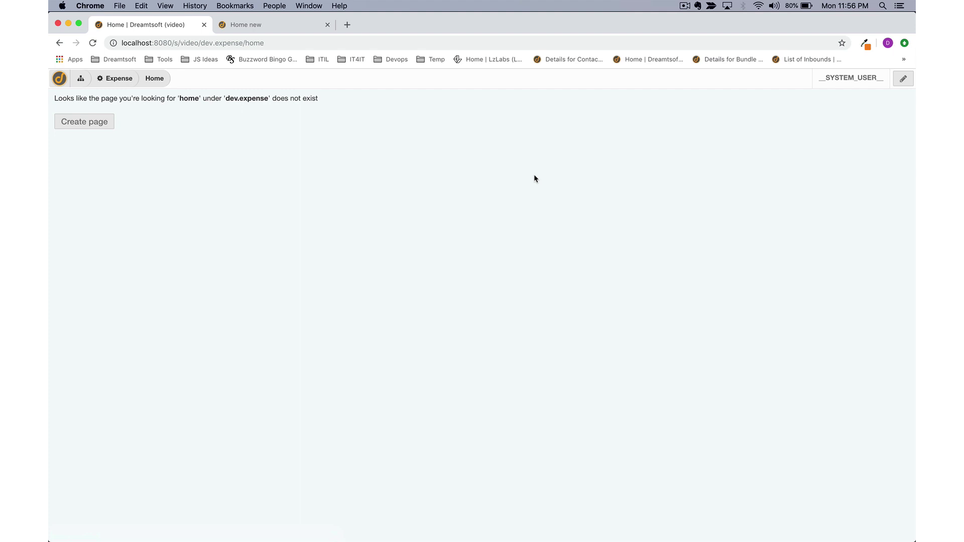
pyautogui.click(115, 83)
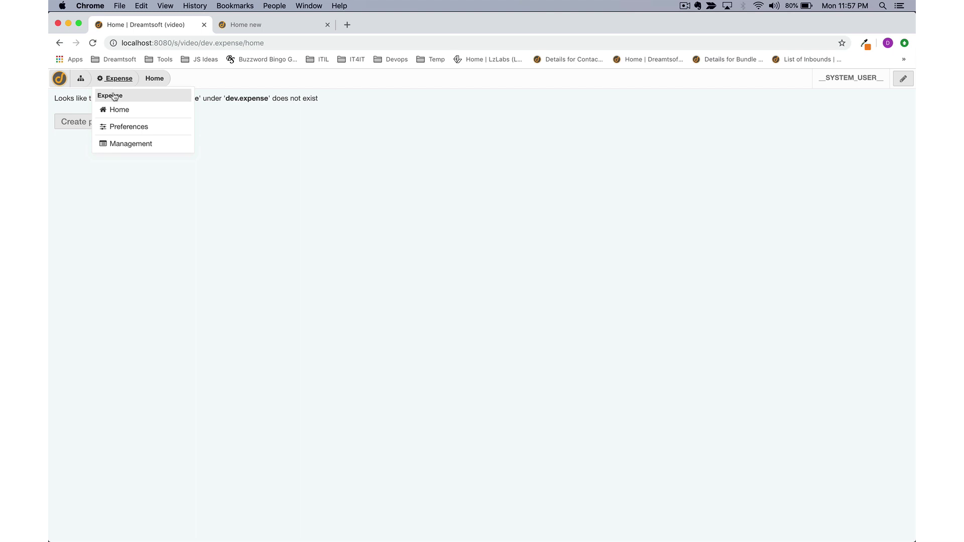
pyautogui.click(124, 146)
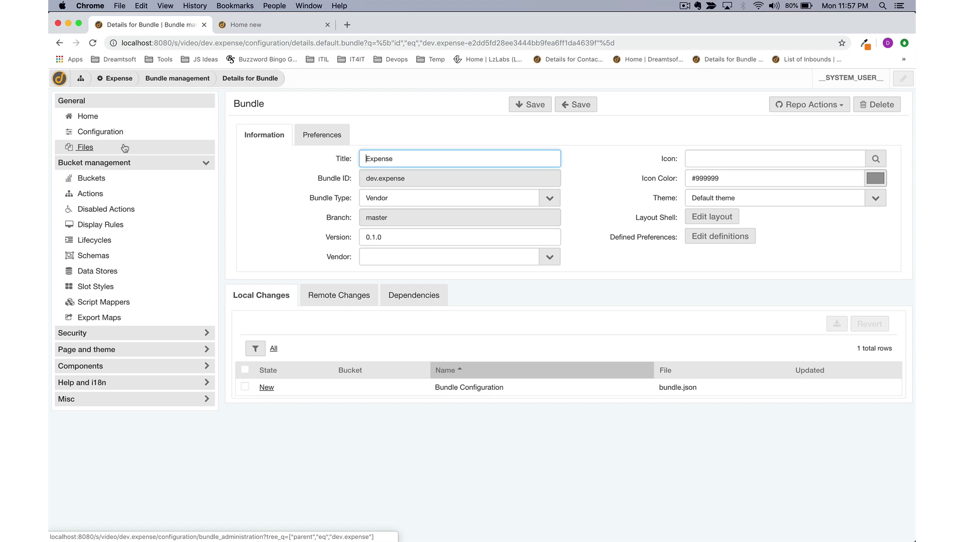
# Set the Expense bundle's icon to asterisk and its icon color to green #00fa92, and save the bundle
pyautogui.click(876, 158)
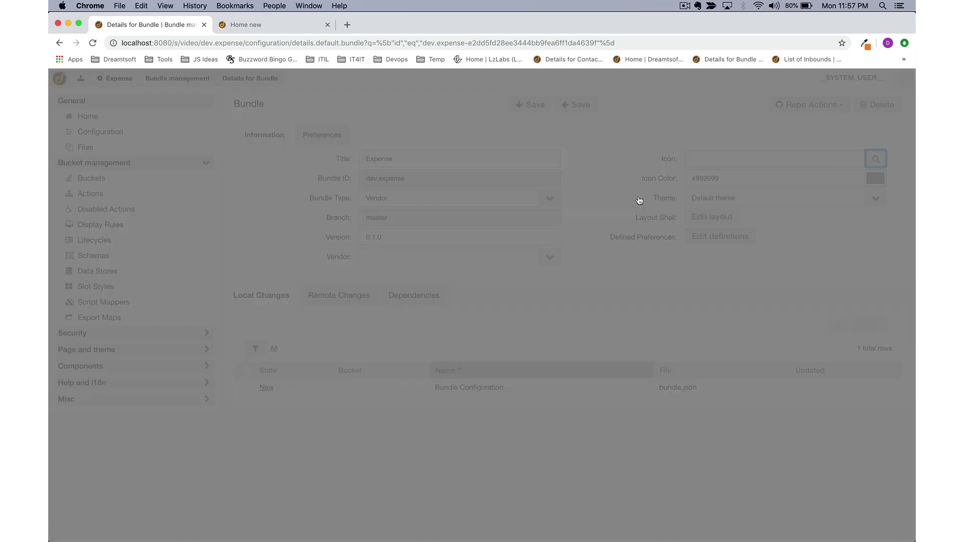
pyautogui.doubleClick(382, 242)
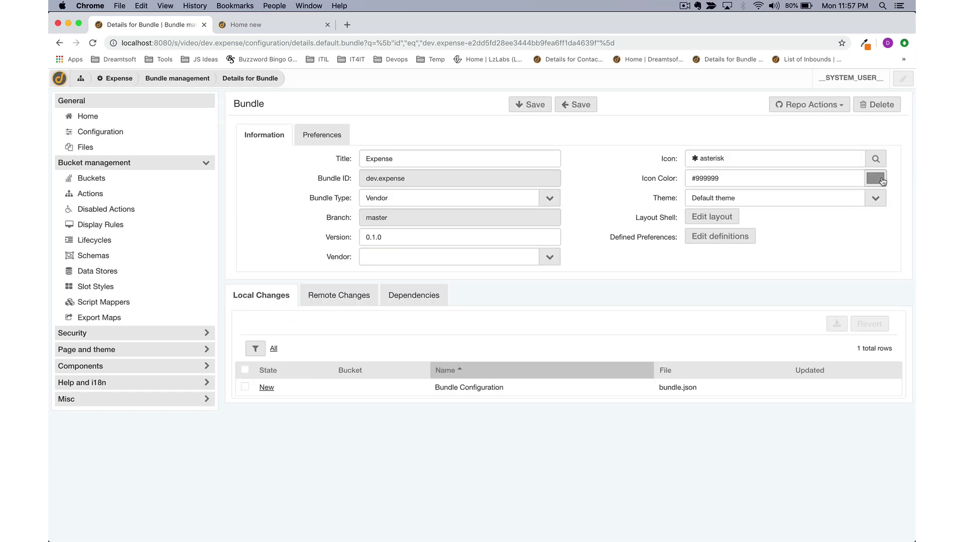
pyautogui.click(876, 178)
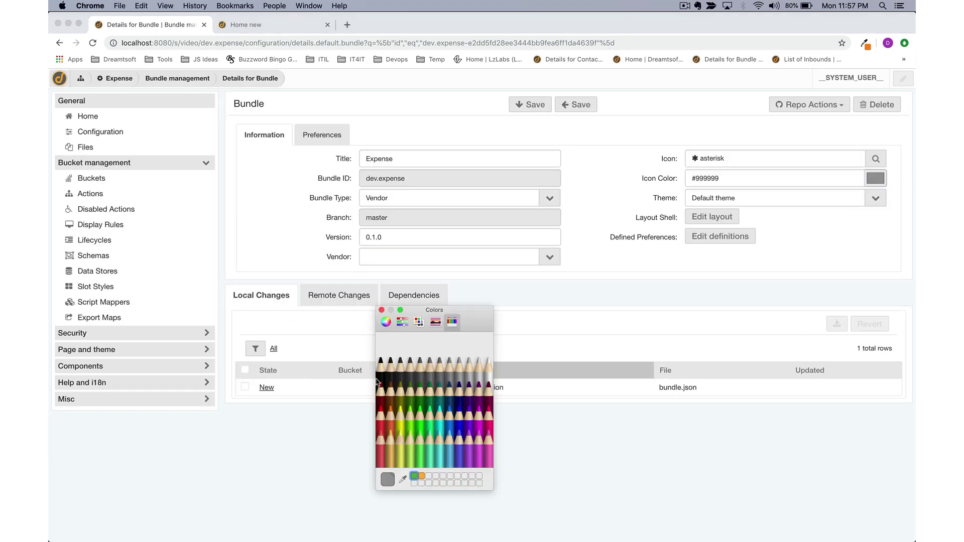
pyautogui.click(427, 413)
pyautogui.click(382, 310)
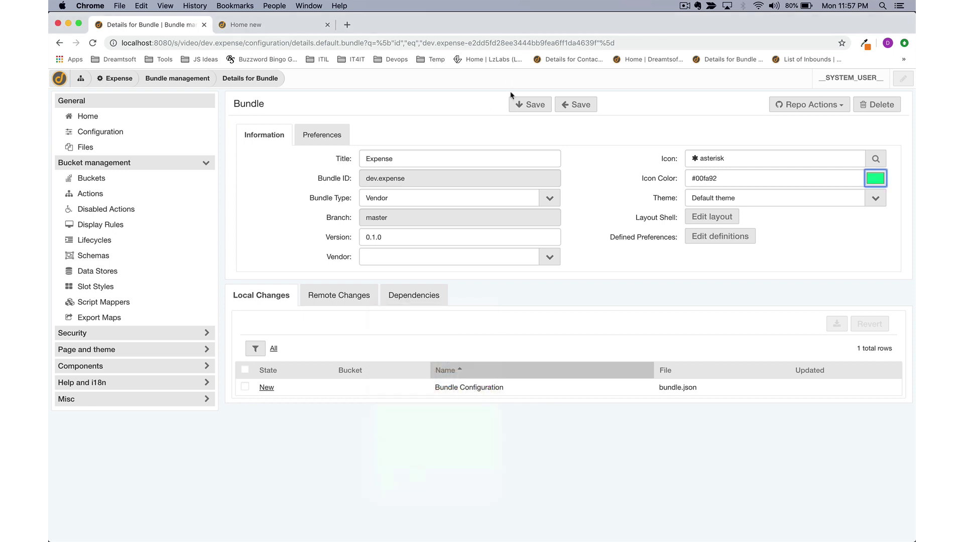
pyautogui.click(517, 104)
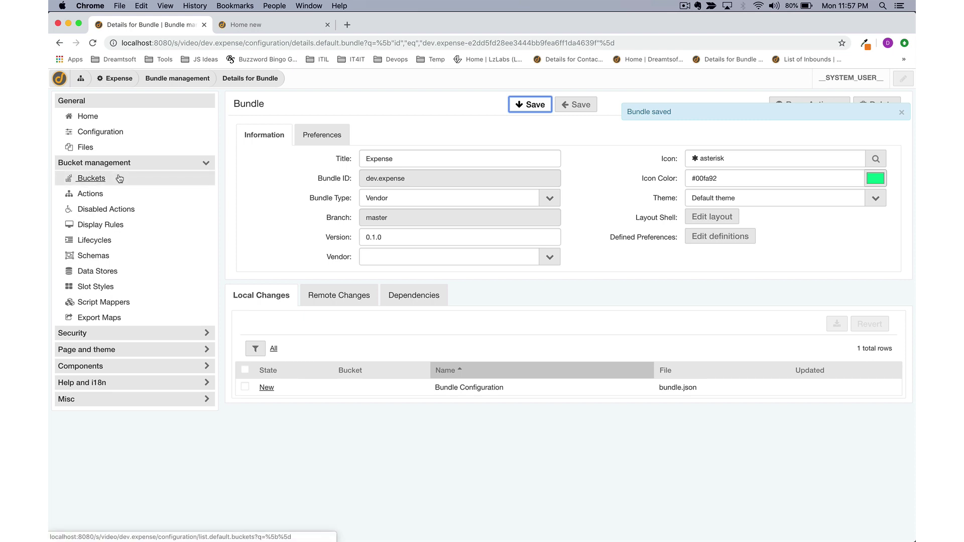
# Expand the Security and the Page and theme groups in the bundle navigation to review their entries
pyautogui.click(100, 334)
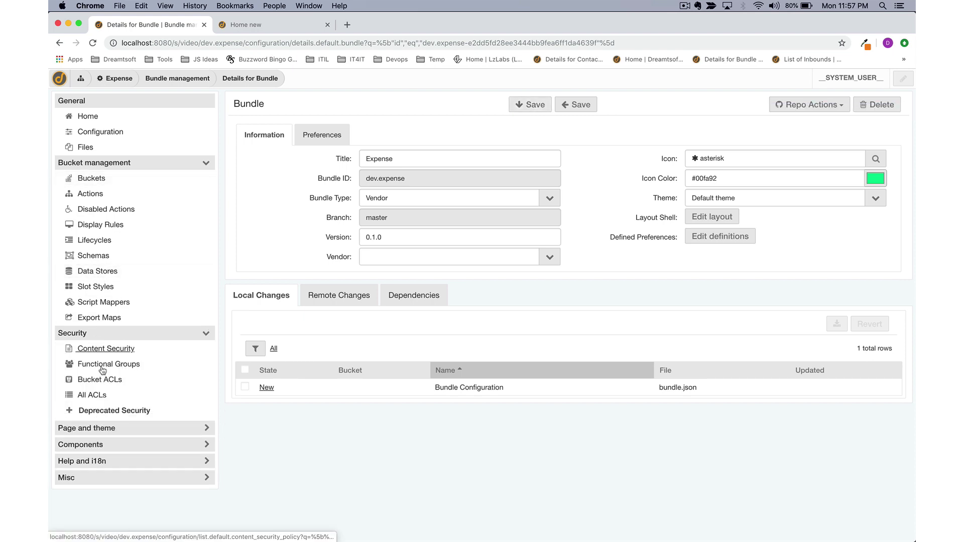
pyautogui.click(102, 428)
pyautogui.scroll(-1, 100, 432)
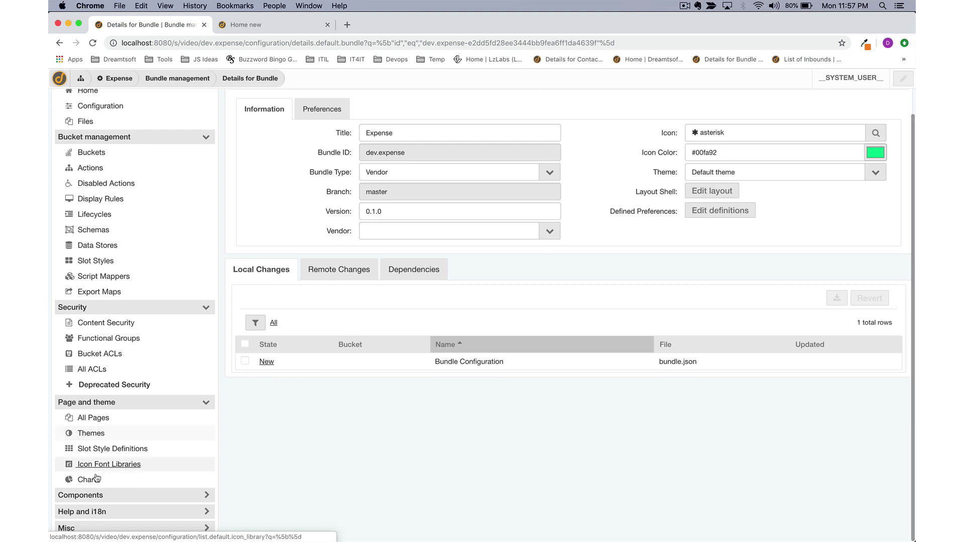
pyautogui.scroll(1, 95, 251)
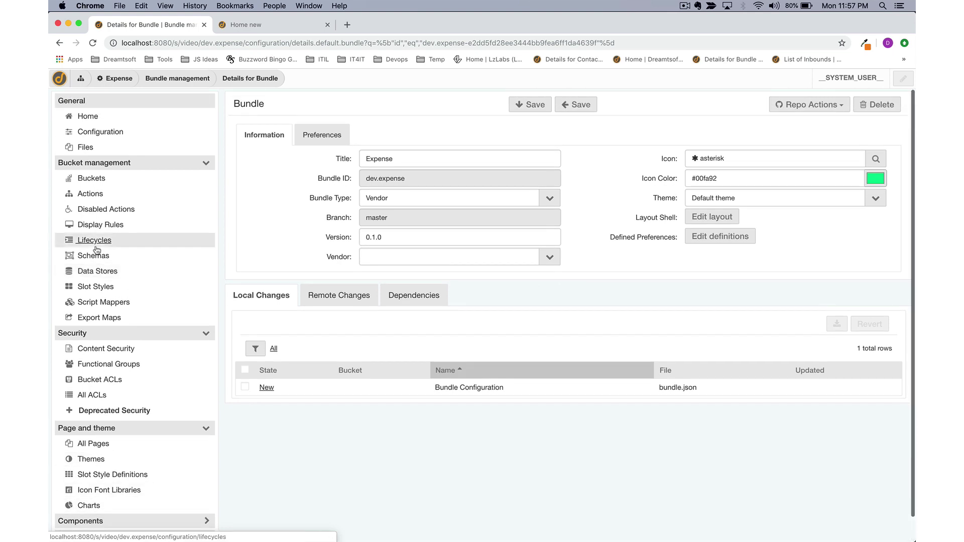
# Create and save a Record bucket labelled Expense, plural Expenses, with the name expense
pyautogui.click(100, 182)
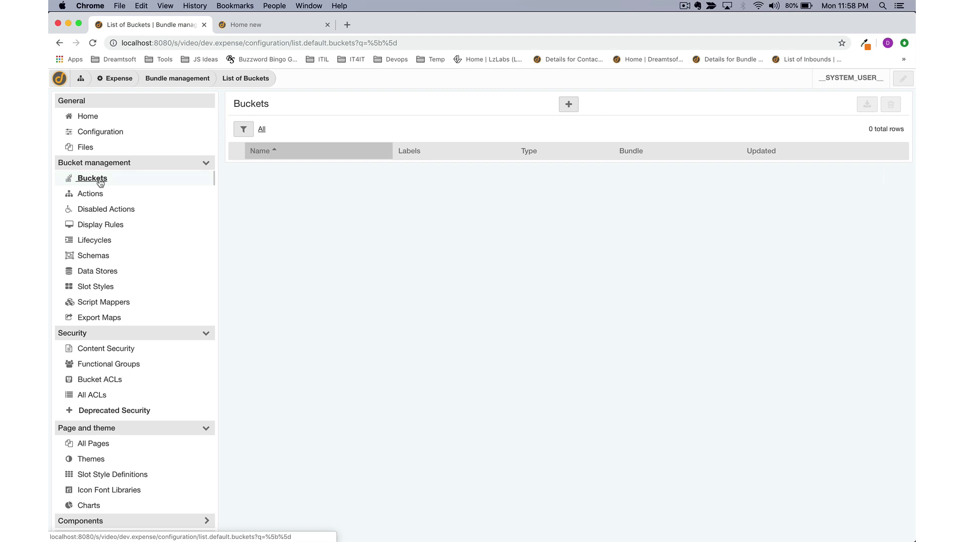
pyautogui.click(569, 105)
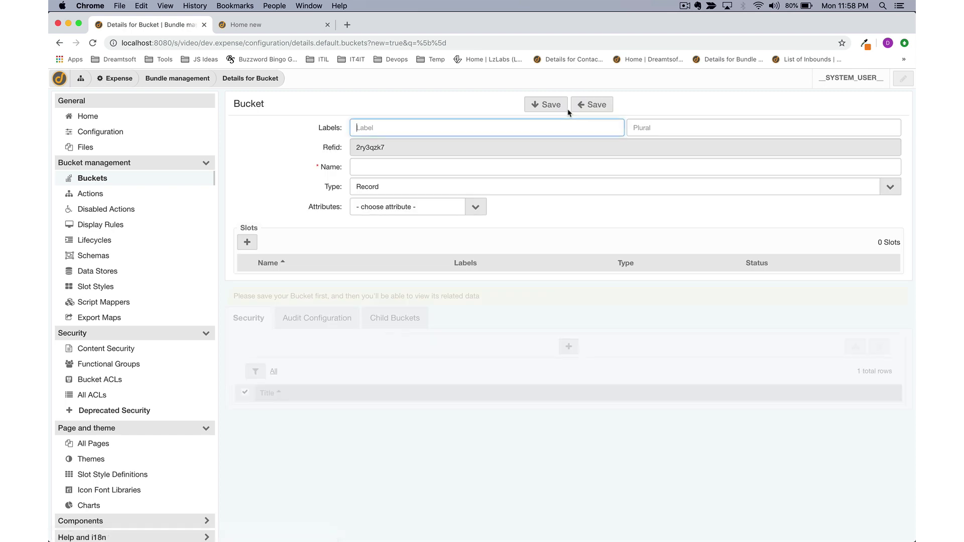
pyautogui.write('Expense')
pyautogui.press('Tab')
pyautogui.press('Tab')
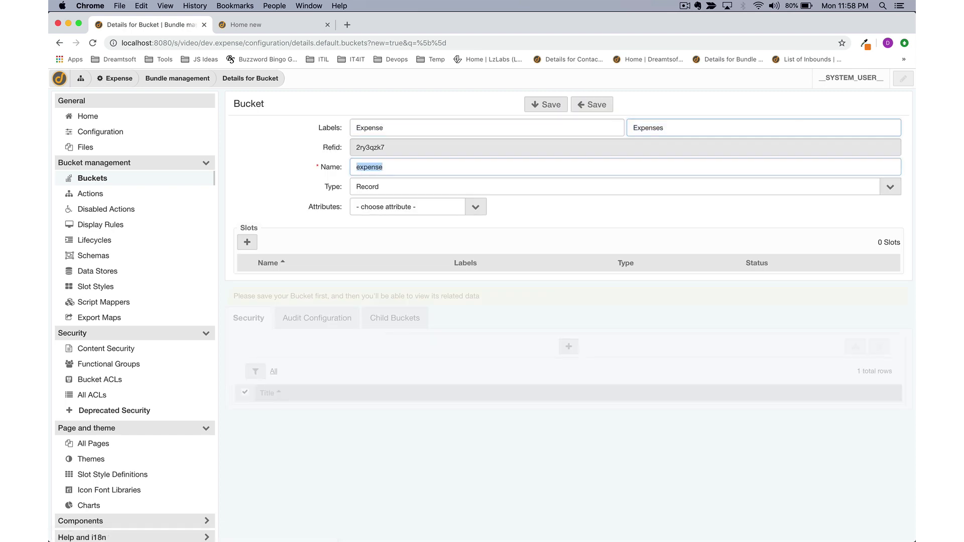
pyautogui.press('Tab')
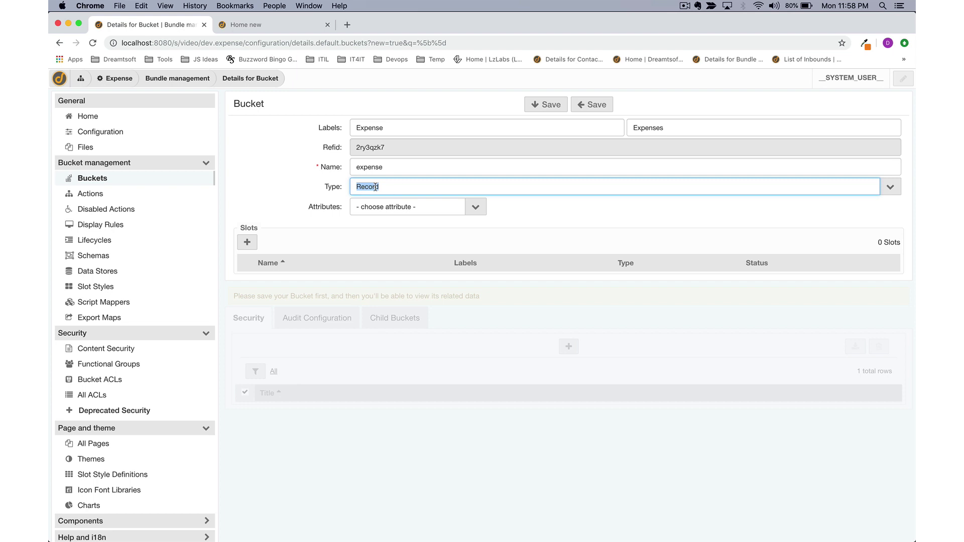
pyautogui.click(547, 105)
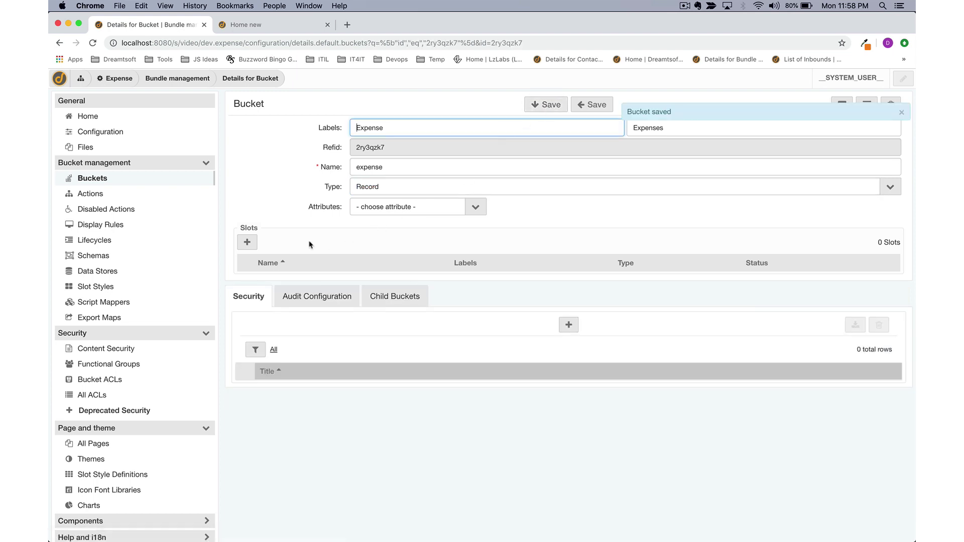
# Add a slot labelled Number to the Expense bucket, with type Number and prefix EXP
pyautogui.click(247, 243)
pyautogui.write('Numb')
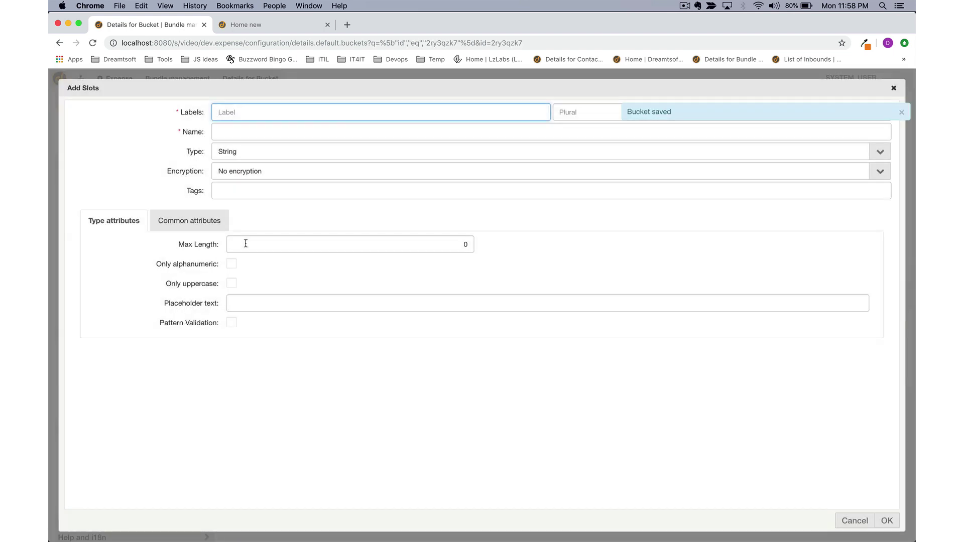
pyautogui.write('er')
pyautogui.press('Tab')
pyautogui.press('Tab')
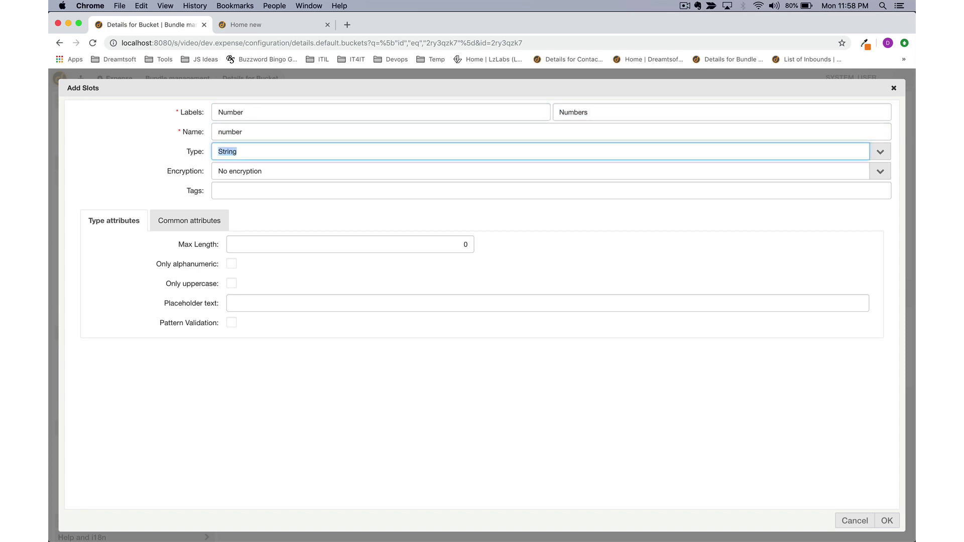
pyautogui.write('Number')
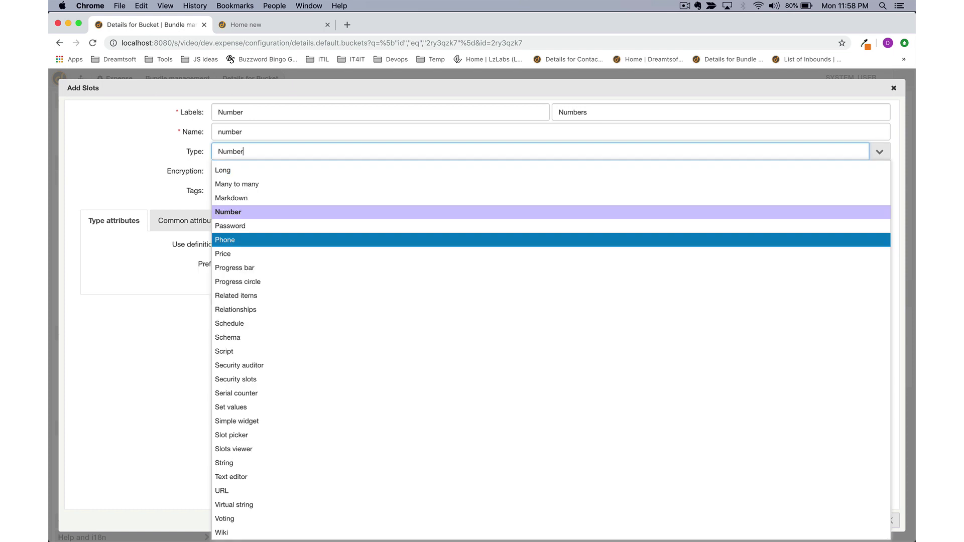
pyautogui.click(248, 211)
pyautogui.click(246, 267)
pyautogui.write('EXP')
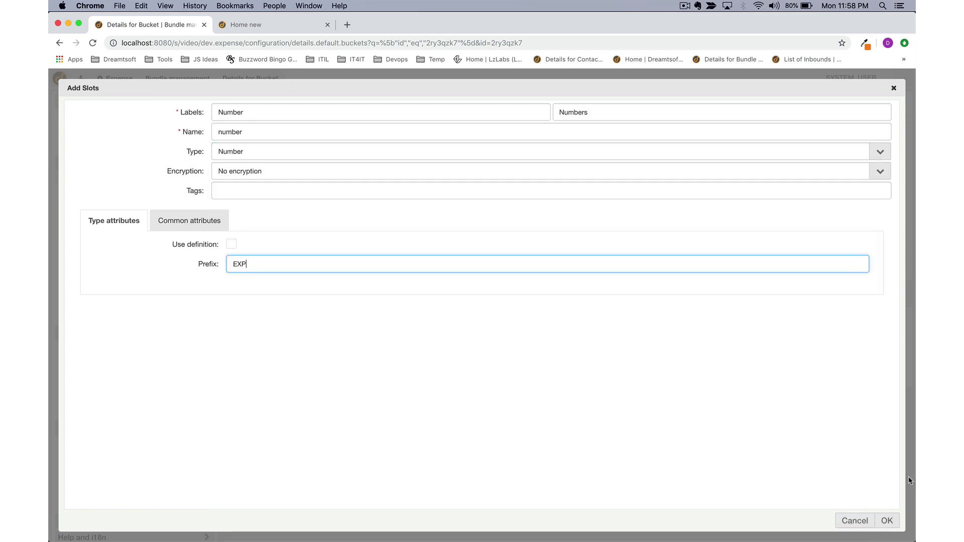
pyautogui.click(887, 521)
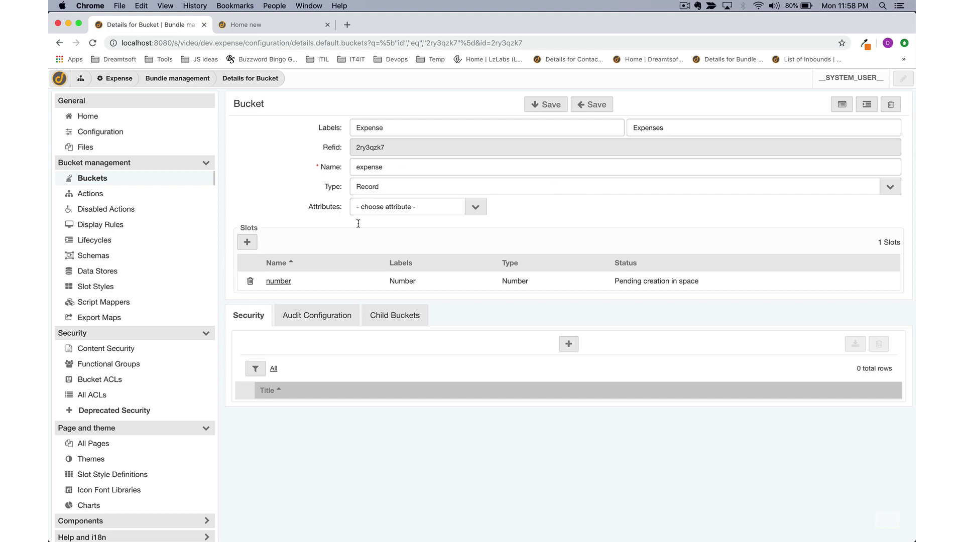
# Add a slot labelled Descrpition to the Expense bucket, with type Big string
pyautogui.click(247, 242)
pyautogui.write('Descrpition')
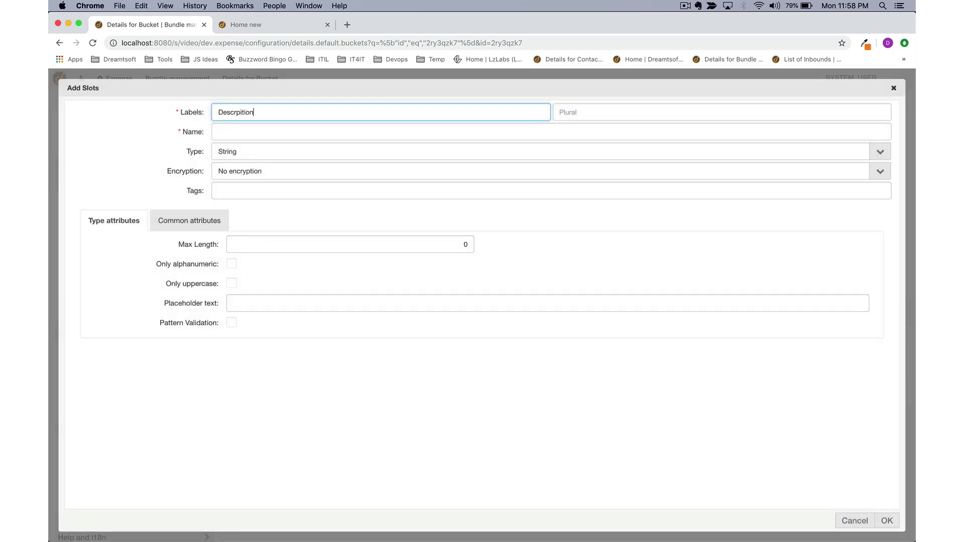
pyautogui.press('Tab')
pyautogui.press('Tab')
pyautogui.write('b')
pyautogui.press('Return')
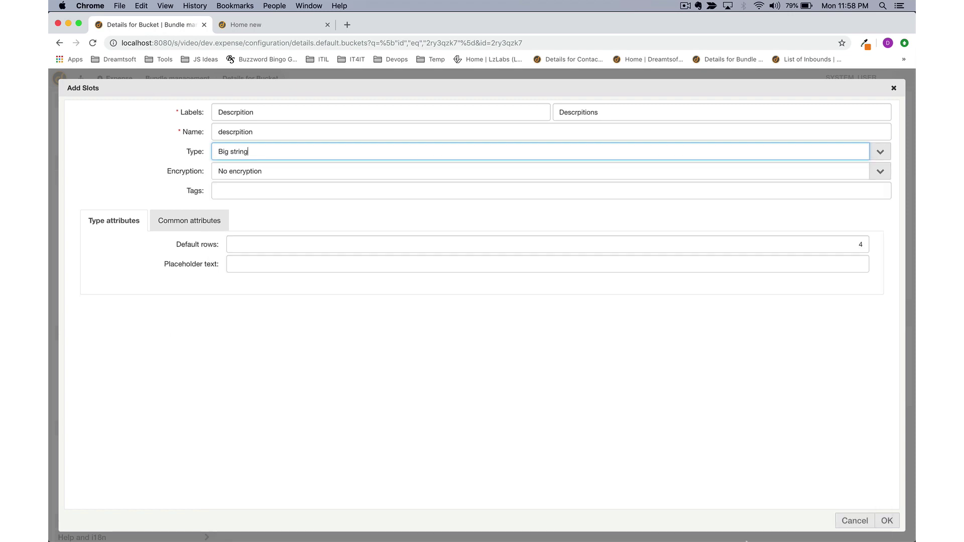
pyautogui.click(885, 522)
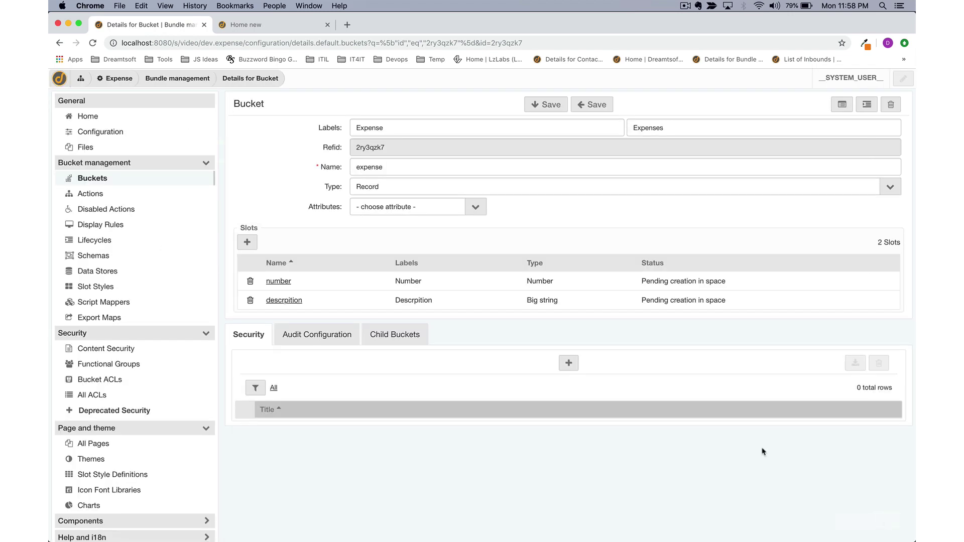
# Start a new slot labelled User in the Expense bucket and set its type to Choice
pyautogui.click(248, 243)
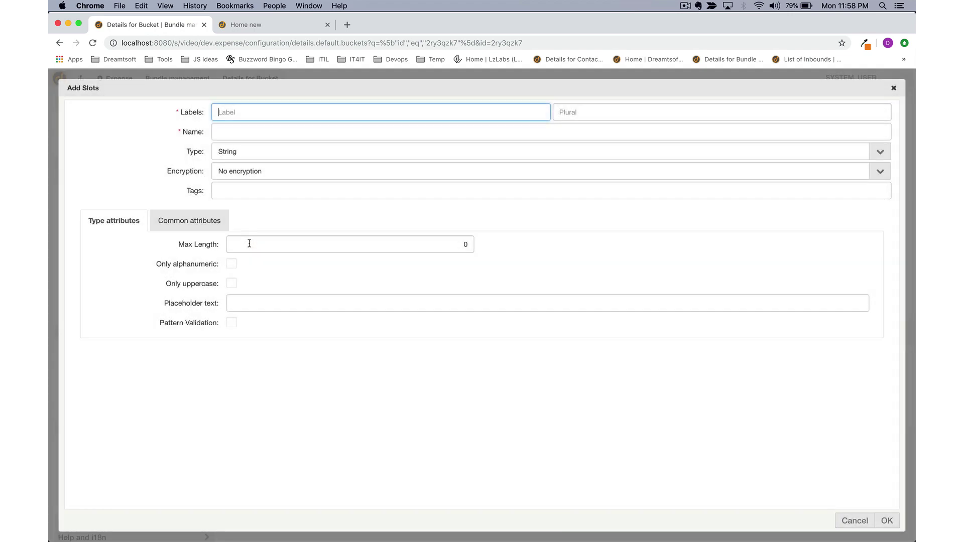
pyautogui.write('User')
pyautogui.press('Tab')
pyautogui.press('Tab')
pyautogui.press('Tab')
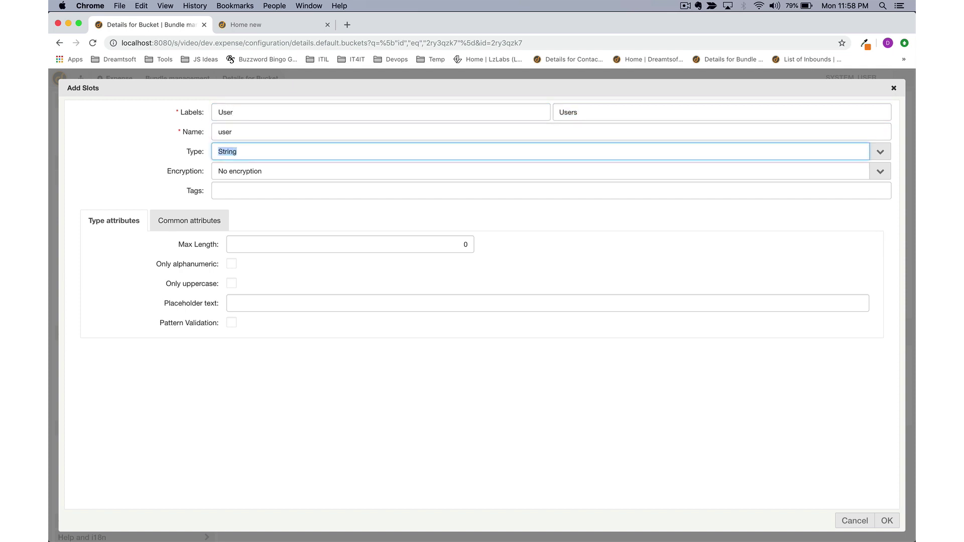
pyautogui.write('Choice')
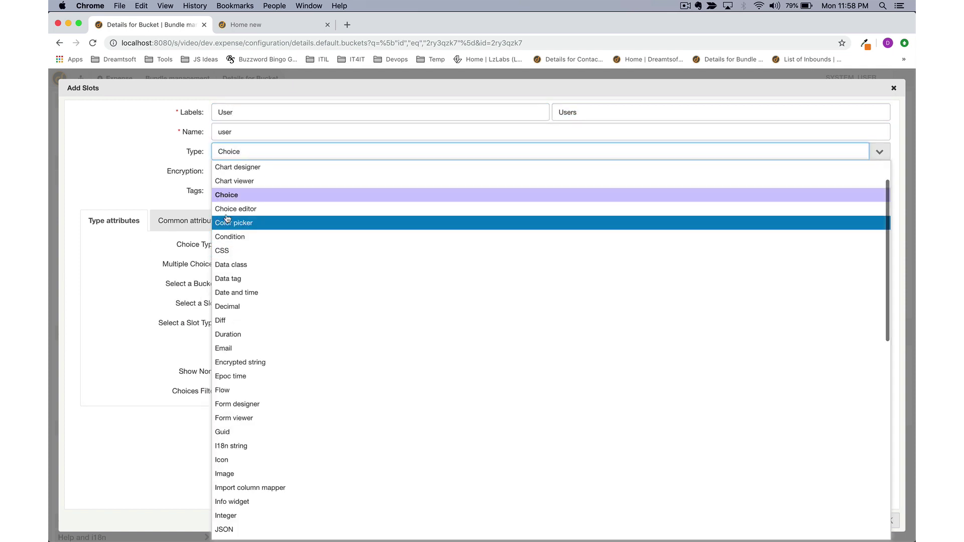
pyautogui.click(232, 196)
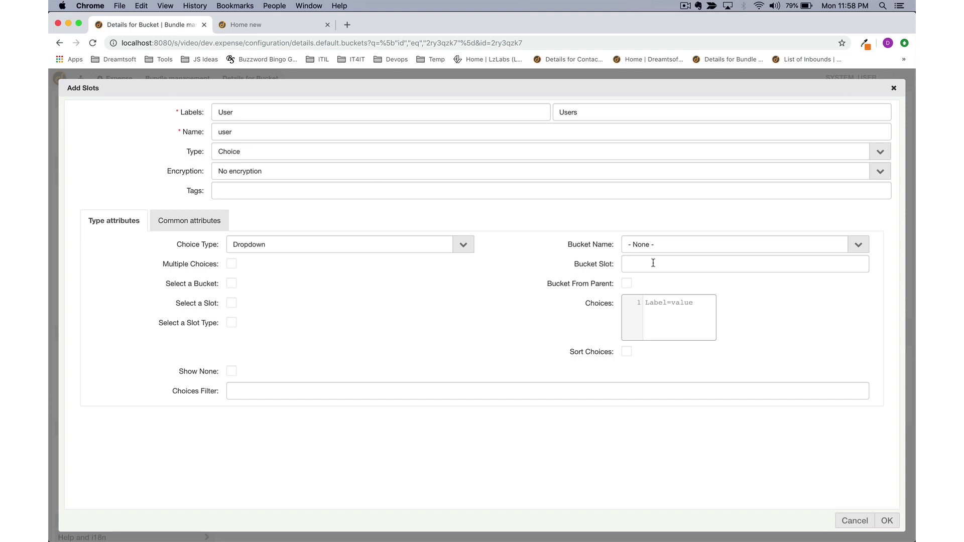
# Link the User slot to the User bucket, set its choice type to Typeahead, and add it to the Expense bucket
pyautogui.click(657, 302)
pyautogui.click(859, 245)
pyautogui.scroll(-20, 709, 423)
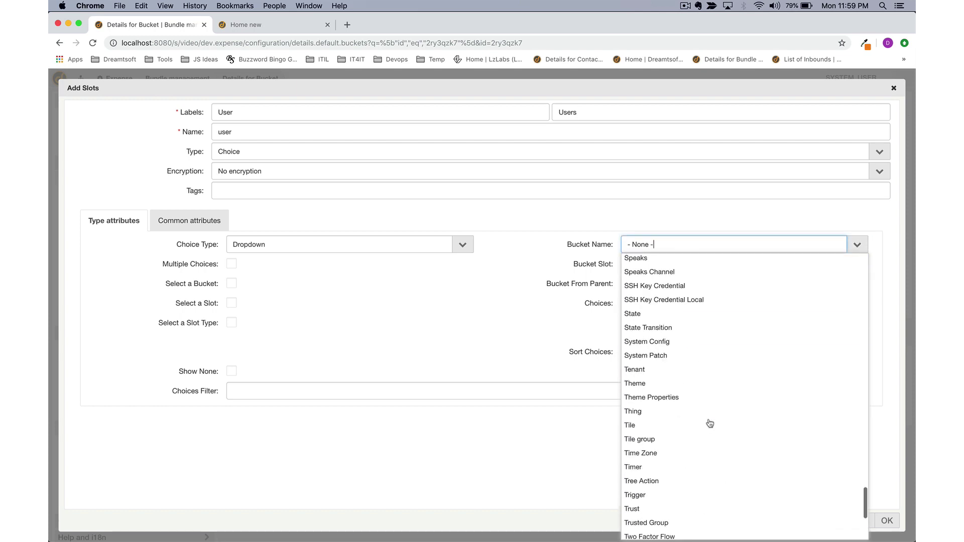
pyautogui.scroll(-5, 710, 423)
pyautogui.click(655, 408)
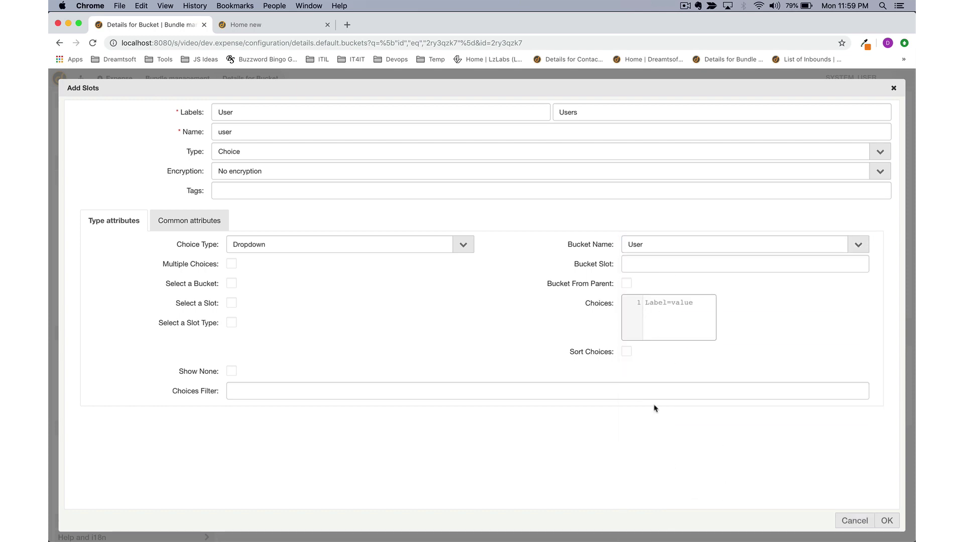
pyautogui.click(308, 248)
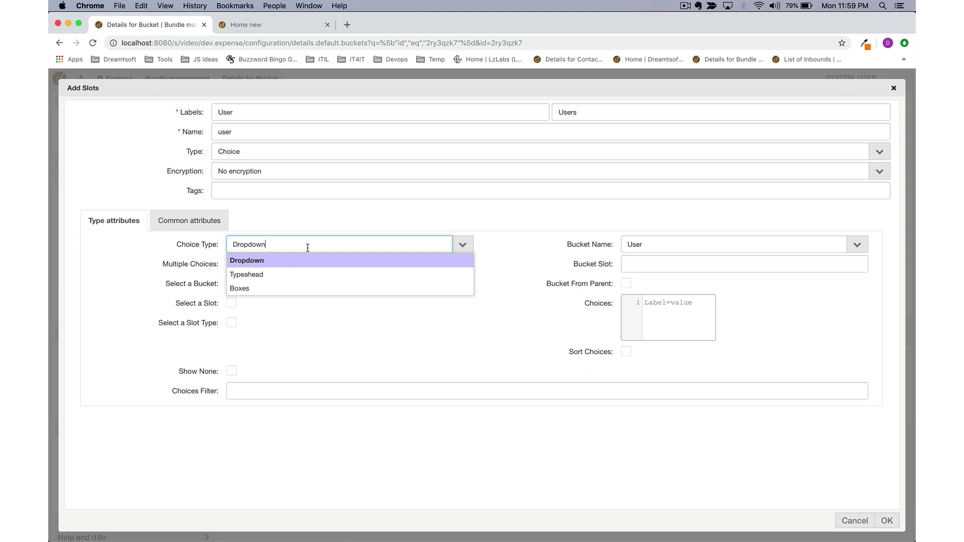
pyautogui.click(296, 280)
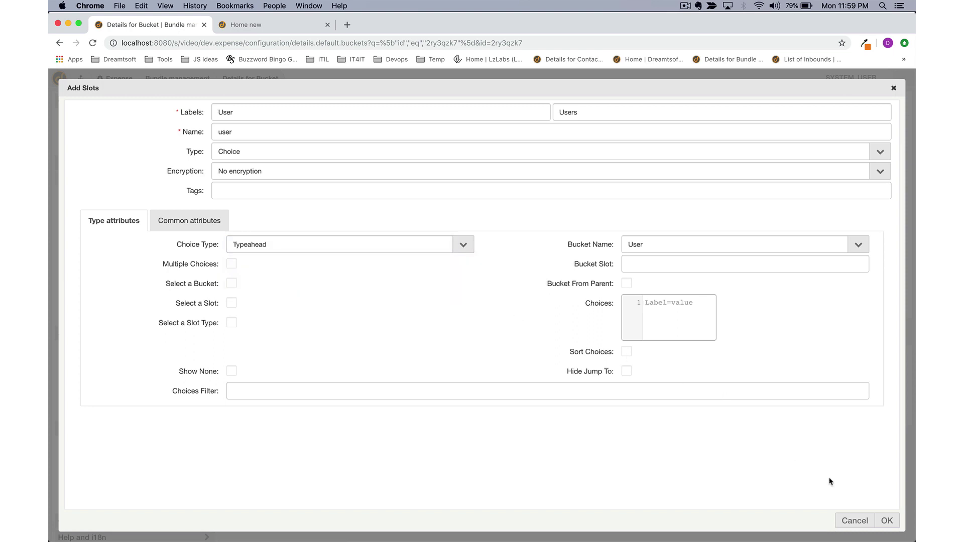
pyautogui.click(887, 521)
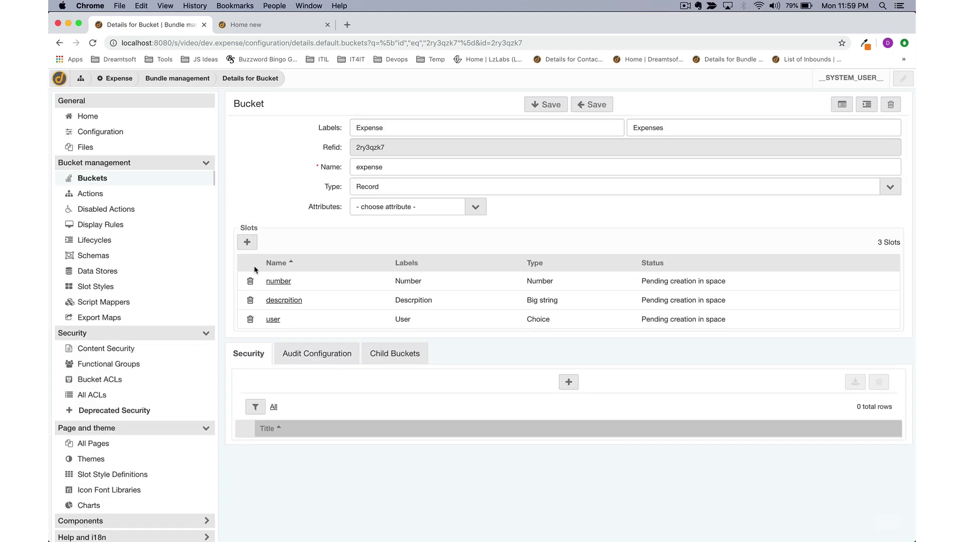
# Add a slot labelled Amount to the Expense bucket, with type Decimal
pyautogui.click(246, 243)
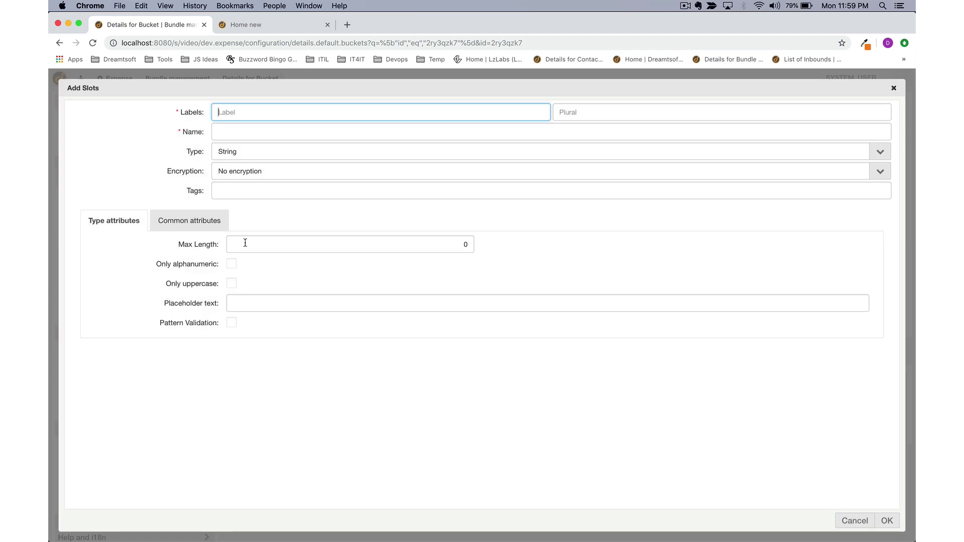
pyautogui.write('C')
pyautogui.press('BackSpace')
pyautogui.write('Amount')
pyautogui.press('Tab')
pyautogui.press('Tab')
pyautogui.press('Tab')
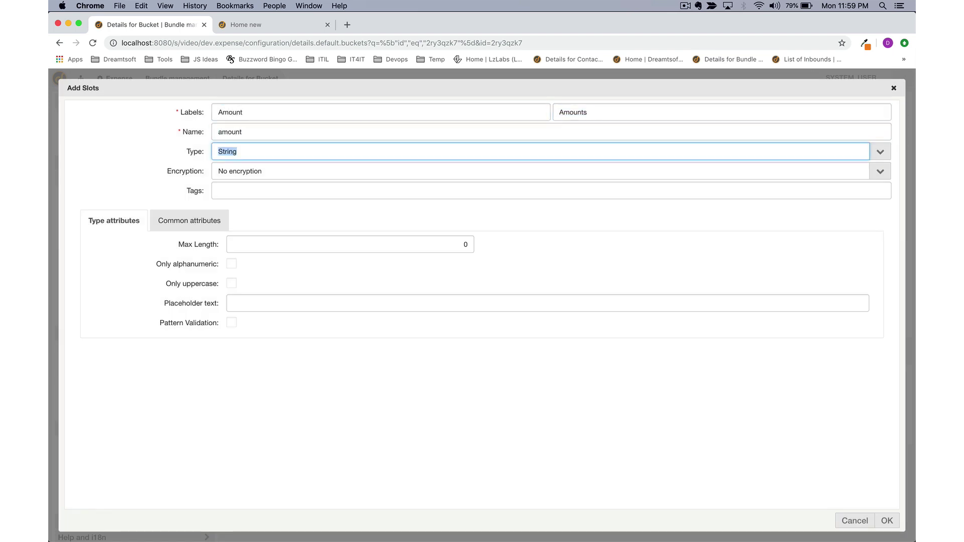
pyautogui.write('Decimal')
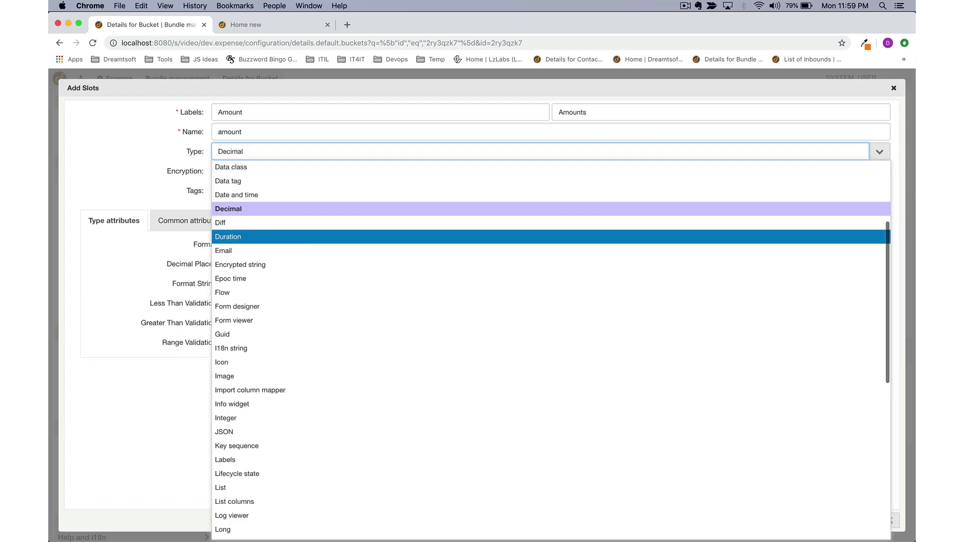
pyautogui.press('Return')
pyautogui.click(885, 522)
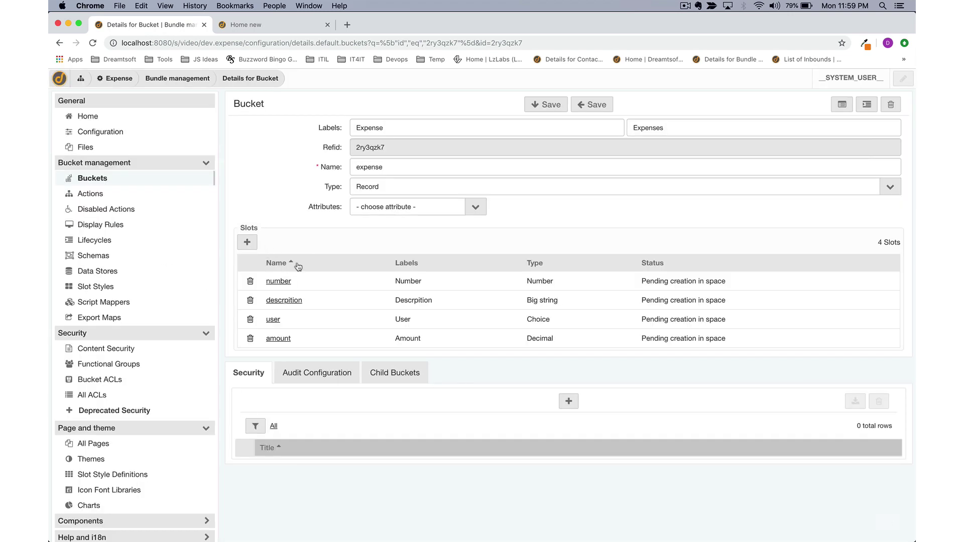
# Add a slot labelled State to the Expense bucket, with type Lifecycle state
pyautogui.click(252, 242)
pyautogui.write('State')
pyautogui.press('Tab')
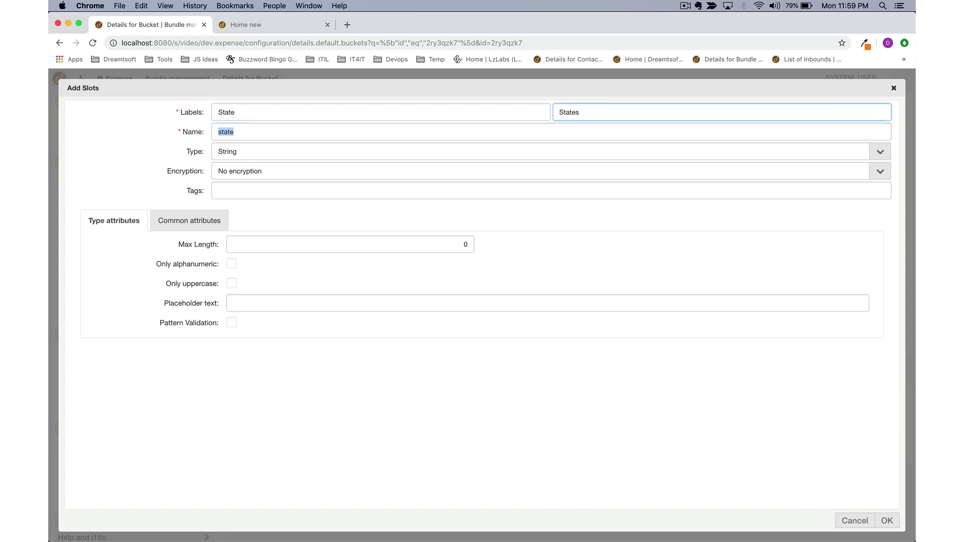
pyautogui.press('Tab')
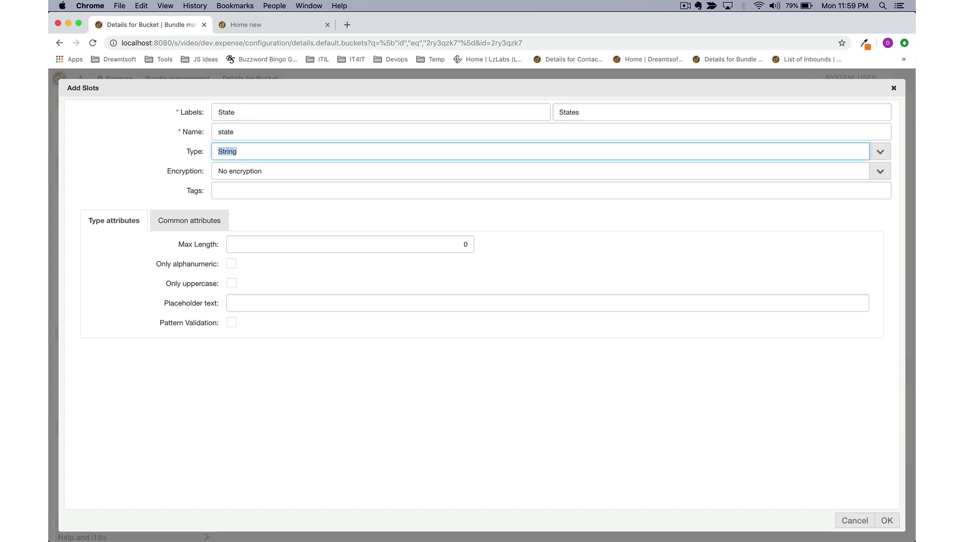
pyautogui.write('Lifecycle state')
pyautogui.click(248, 184)
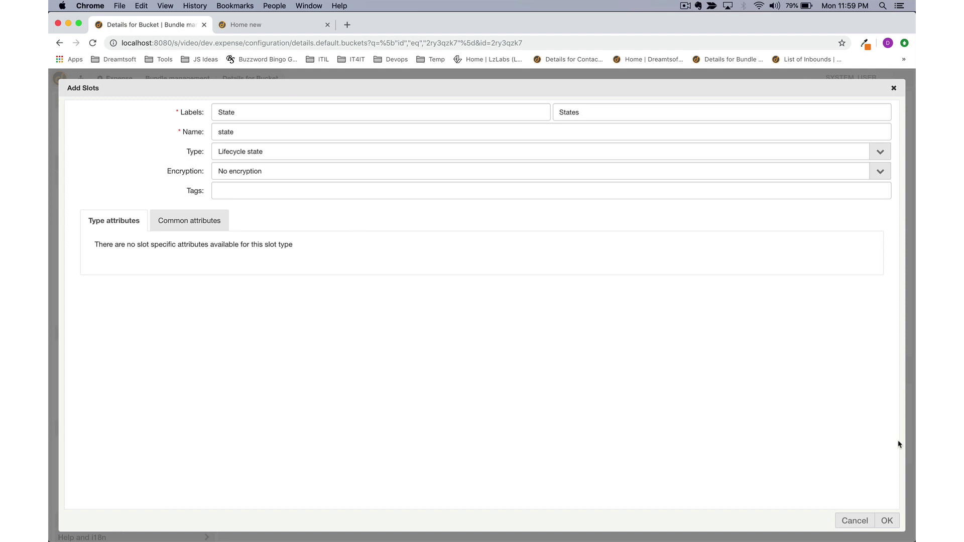
pyautogui.click(887, 521)
pyautogui.click(887, 521)
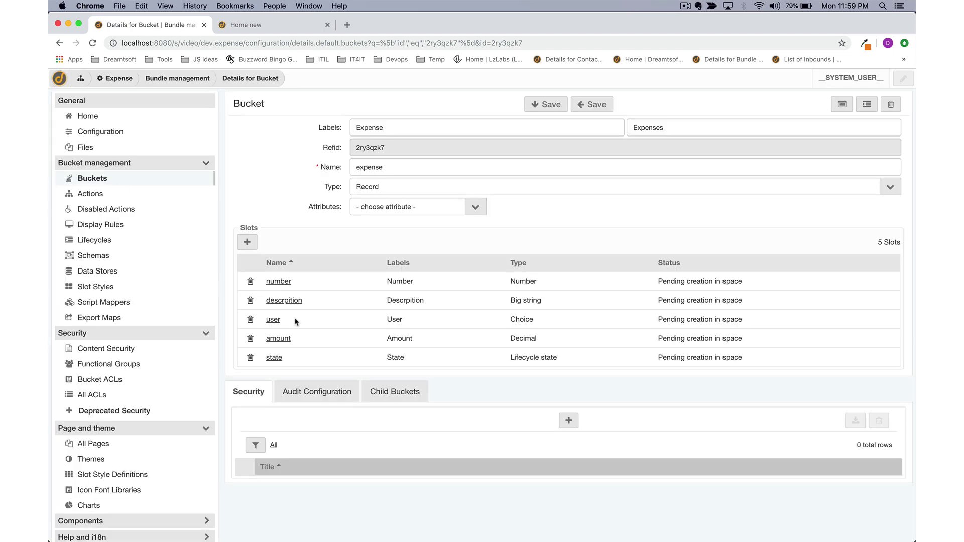
# Save the Expense bucket and go to the list of its data
pyautogui.click(547, 105)
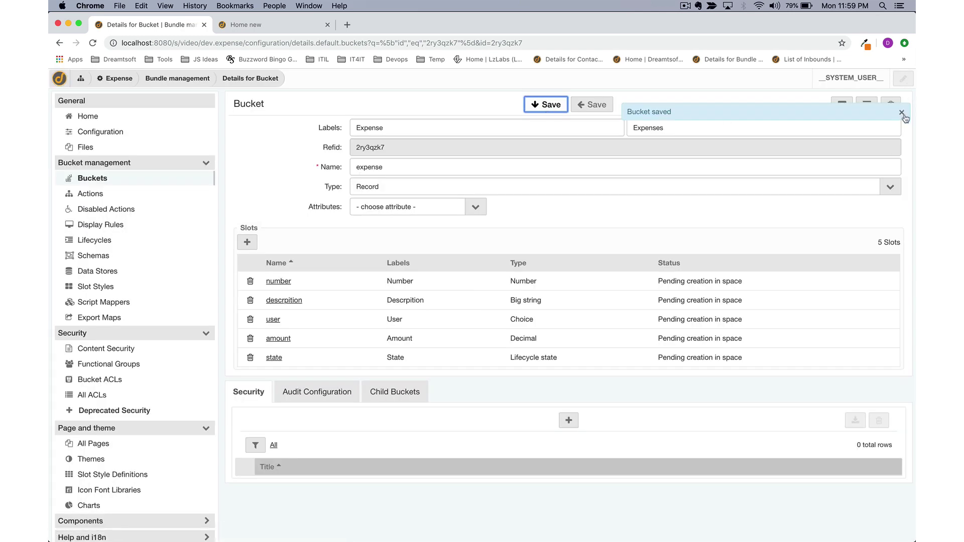
pyautogui.click(901, 113)
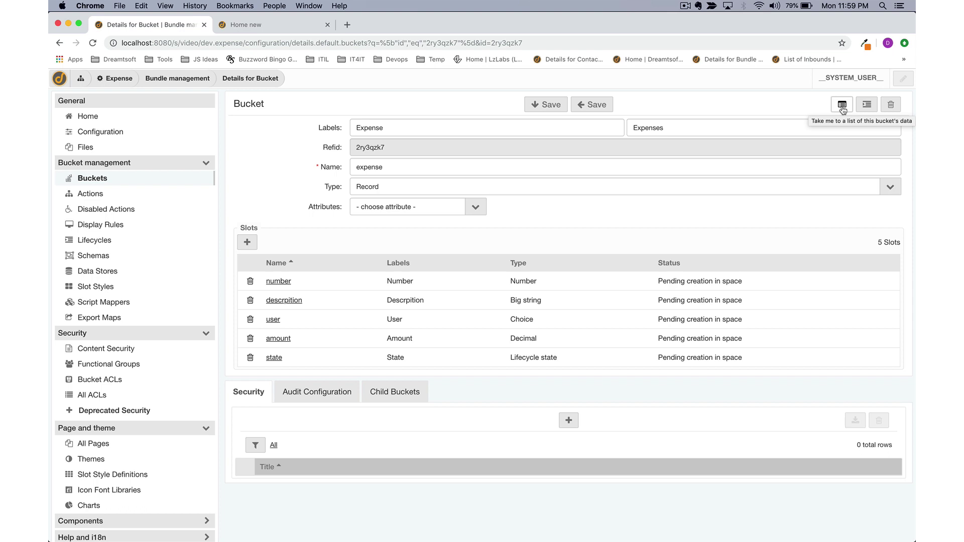
pyautogui.click(843, 109)
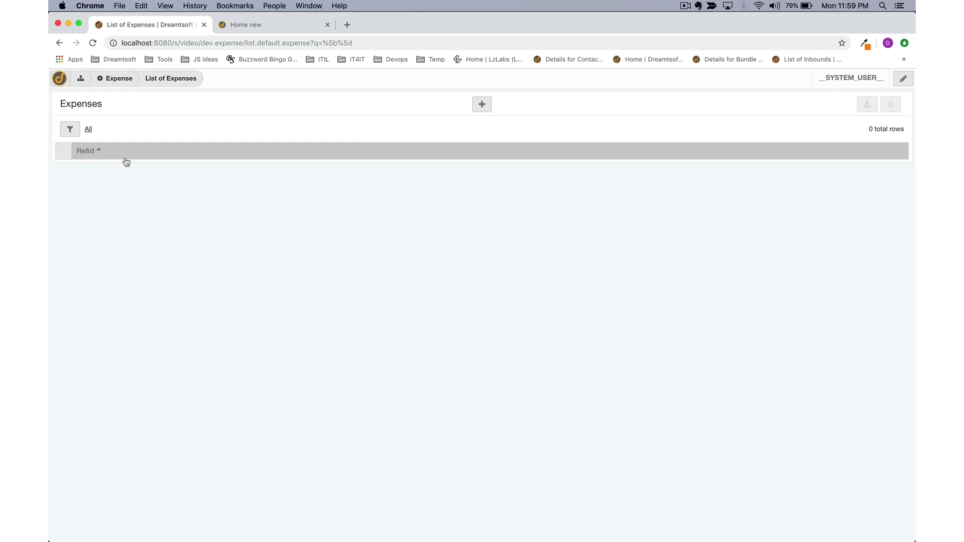
# Configure the Expenses list with the columns Number, State, User, Descrpition and Amount in that order, and remove the Refid column
pyautogui.click(904, 80)
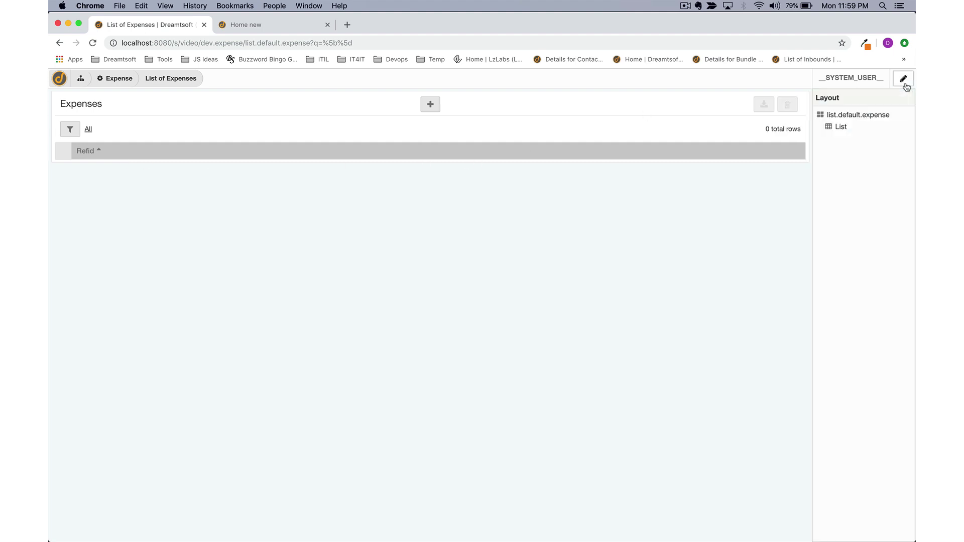
pyautogui.click(841, 128)
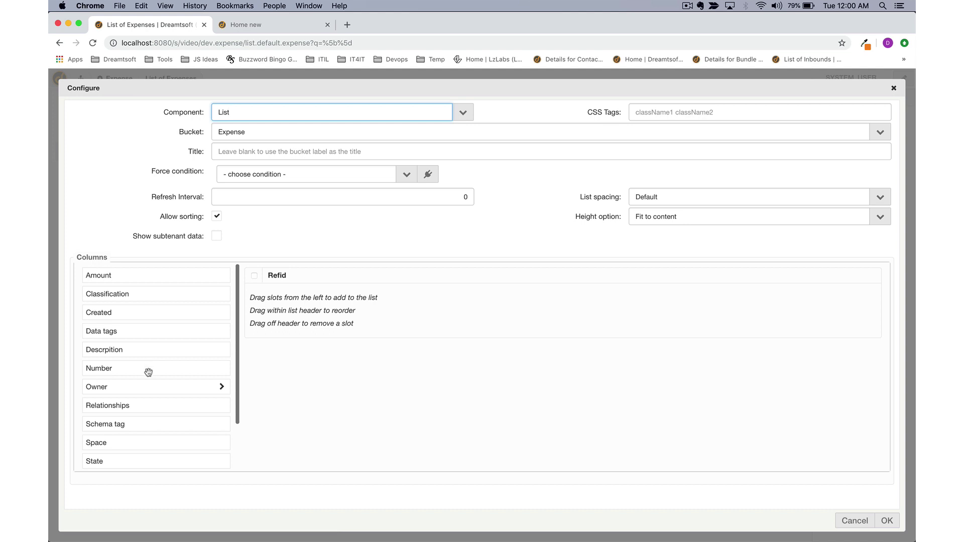
pyautogui.moveTo(148, 373); pyautogui.dragTo(360, 283)
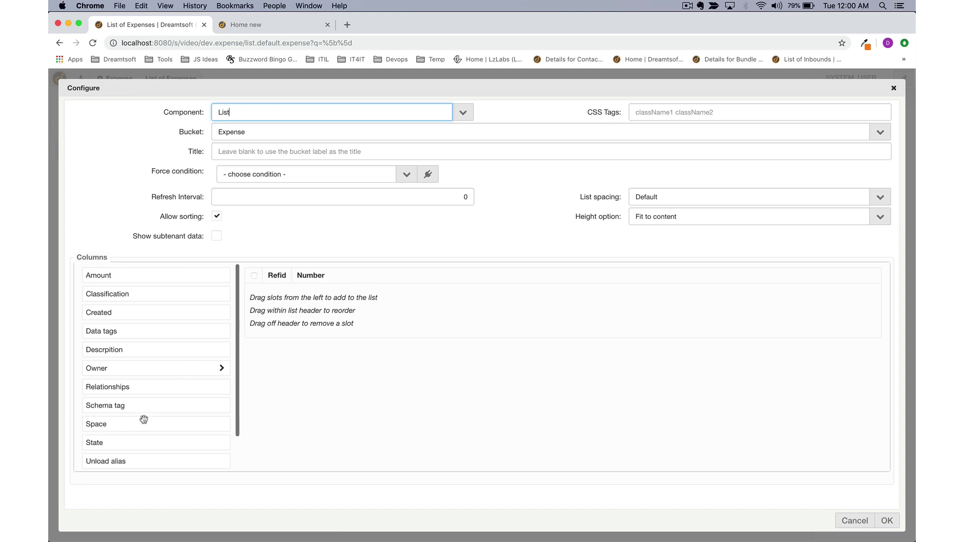
pyautogui.moveTo(140, 442); pyautogui.dragTo(395, 274)
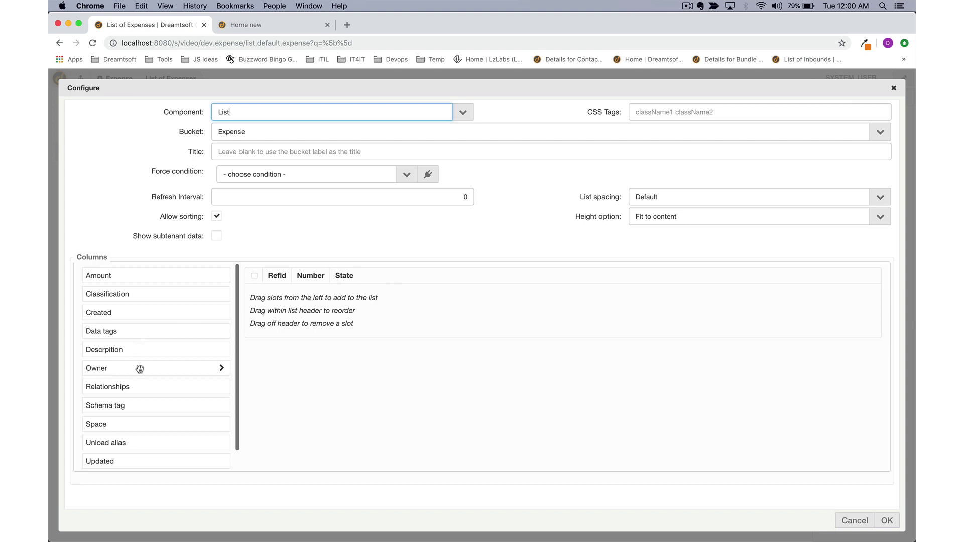
pyautogui.scroll(-1, 112, 467)
pyautogui.moveTo(111, 460); pyautogui.dragTo(395, 279)
pyautogui.moveTo(166, 332); pyautogui.dragTo(470, 277)
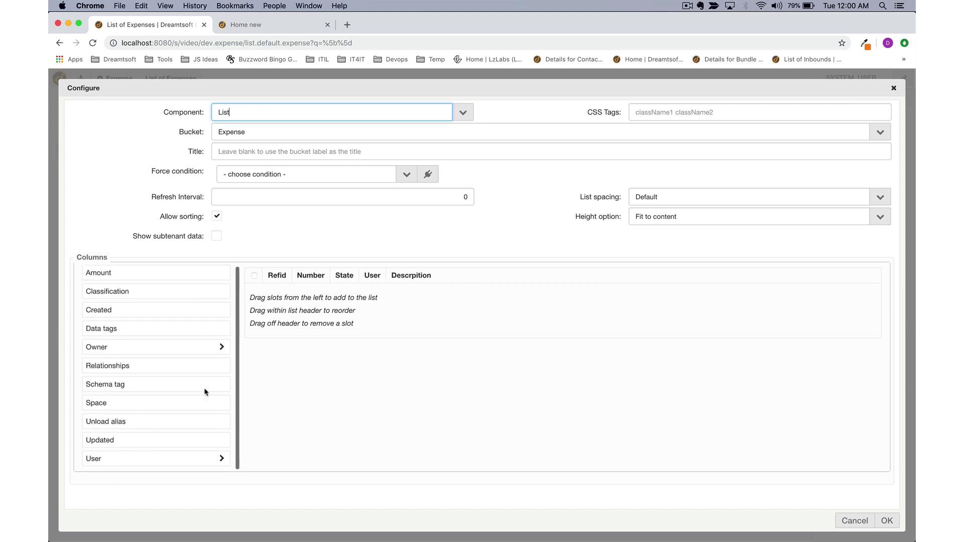
pyautogui.scroll(1, 164, 357)
pyautogui.moveTo(150, 271); pyautogui.dragTo(435, 274)
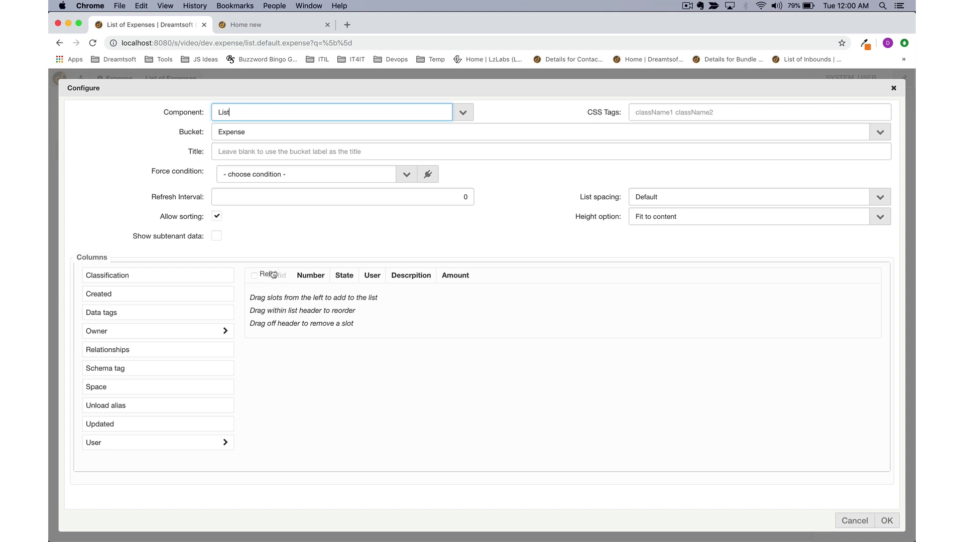
pyautogui.moveTo(280, 276); pyautogui.dragTo(190, 280)
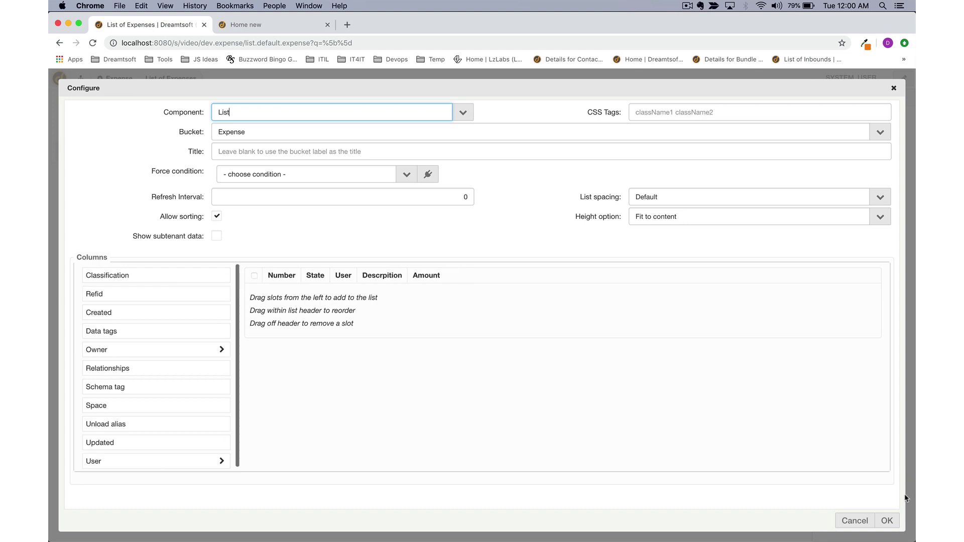
pyautogui.click(887, 521)
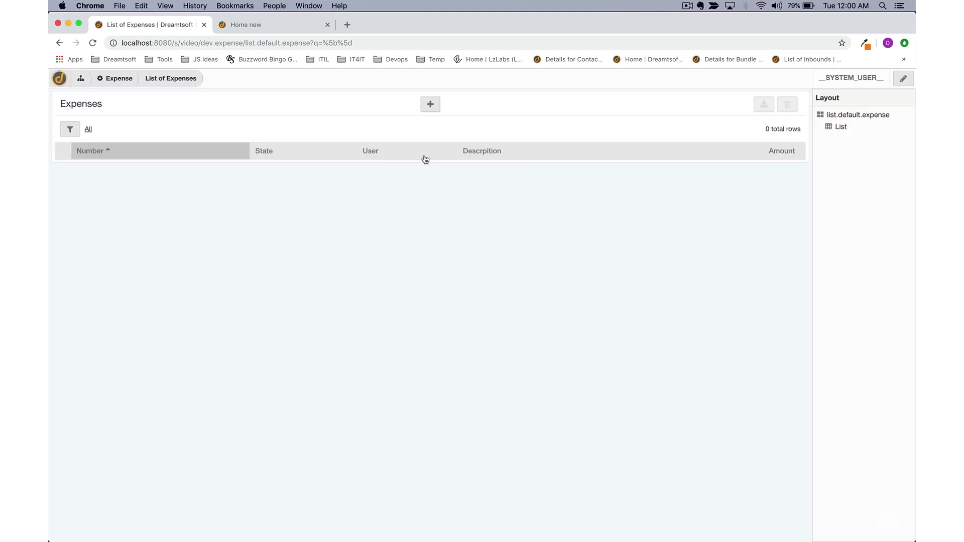
# Start a new expense record and give its details form a two-column section with Number in the first column and State in the second
pyautogui.click(431, 112)
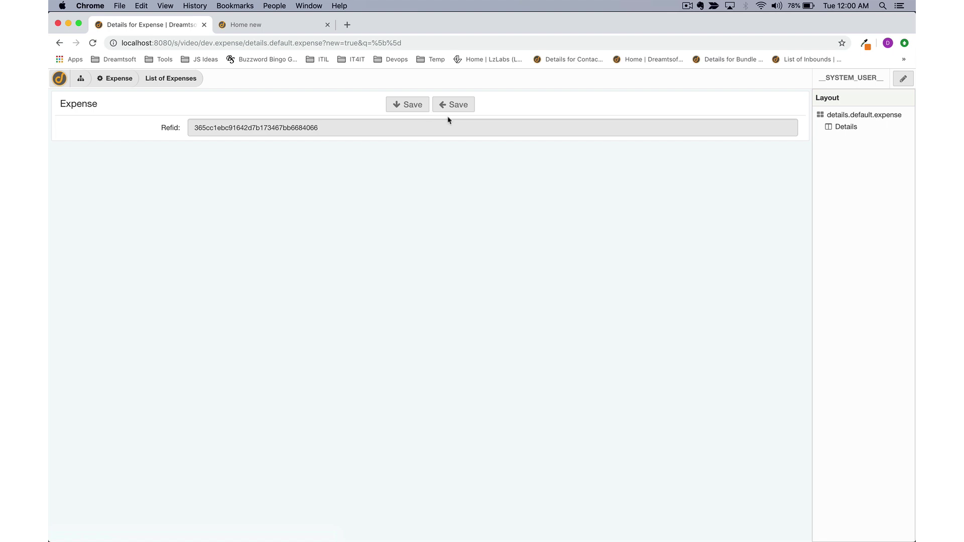
pyautogui.click(846, 128)
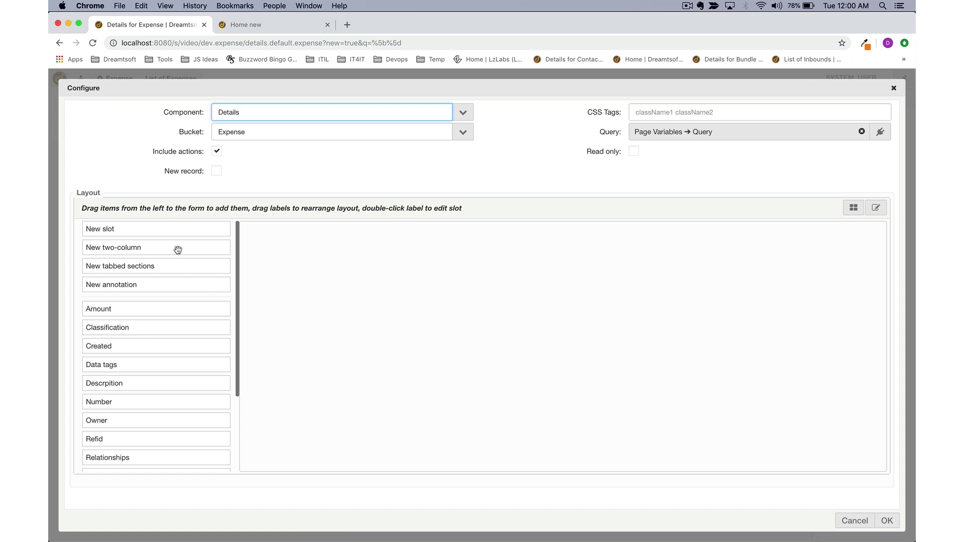
pyautogui.moveTo(178, 249); pyautogui.dragTo(442, 261)
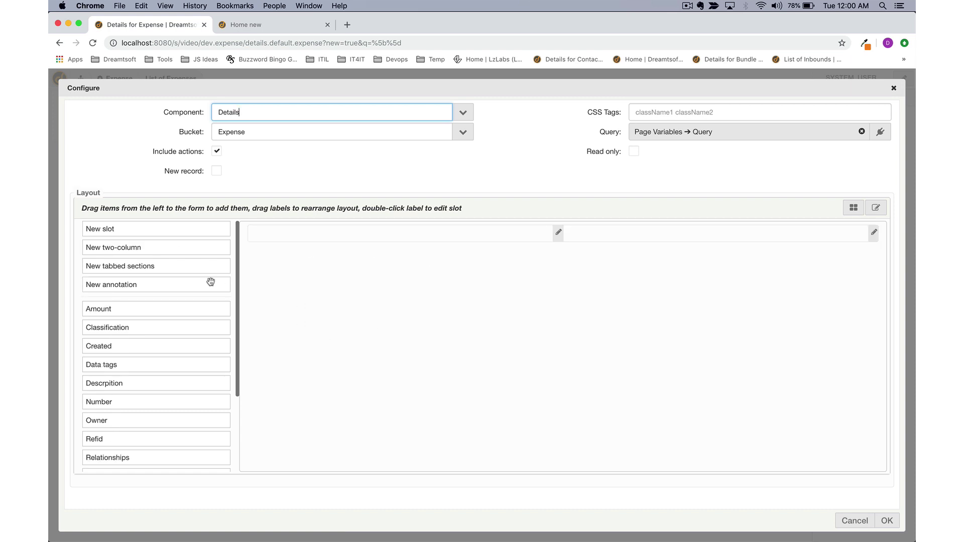
pyautogui.moveTo(144, 402); pyautogui.dragTo(343, 243)
pyautogui.scroll(-3, 157, 433)
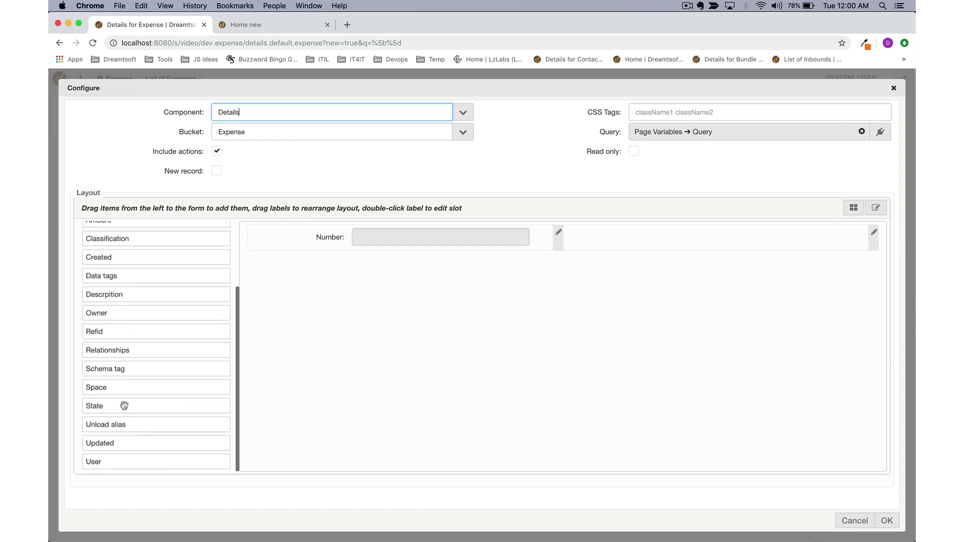
pyautogui.moveTo(125, 406); pyautogui.dragTo(622, 241)
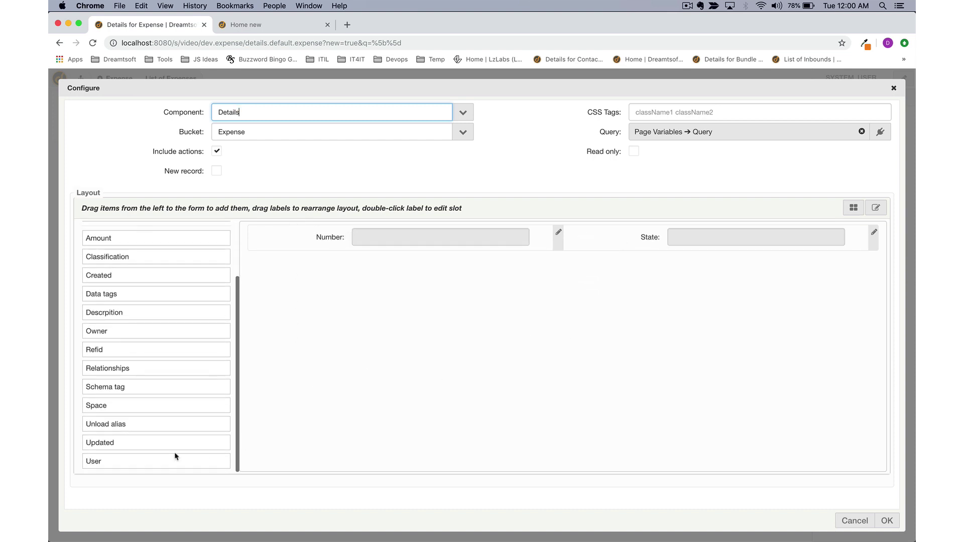
# Place User under Number, Amount under State and Descrpition below the two-column section, and apply the form layout
pyautogui.moveTo(176, 456); pyautogui.dragTo(346, 259)
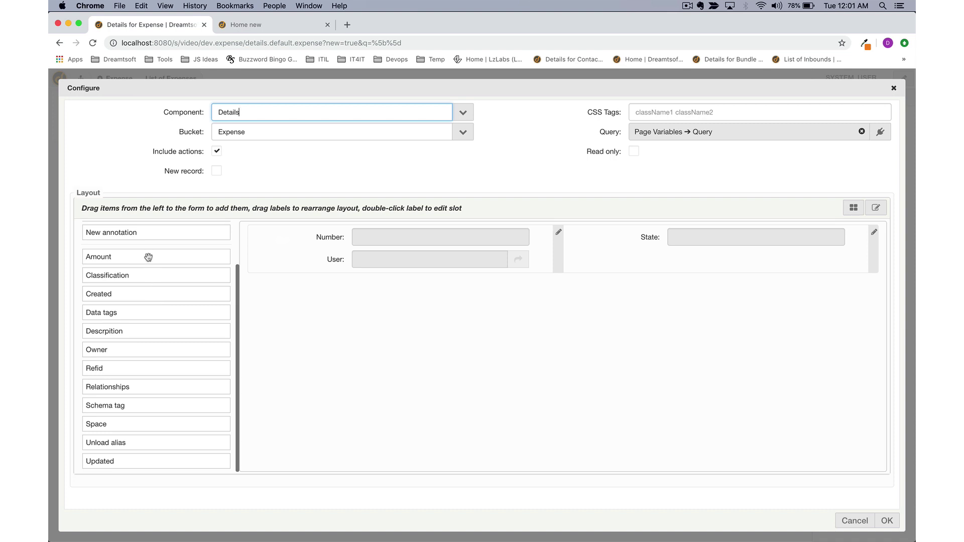
pyautogui.moveTo(149, 257); pyautogui.dragTo(623, 262)
pyautogui.moveTo(181, 333); pyautogui.dragTo(363, 332)
pyautogui.click(887, 522)
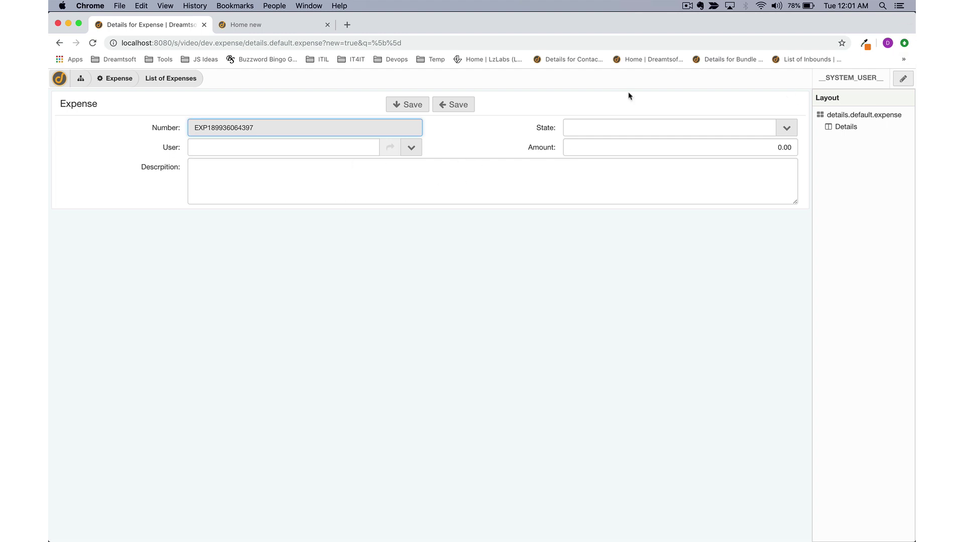
# Choose the second listed user for the new expense and enter a description of a lunch with a named person
pyautogui.click(411, 147)
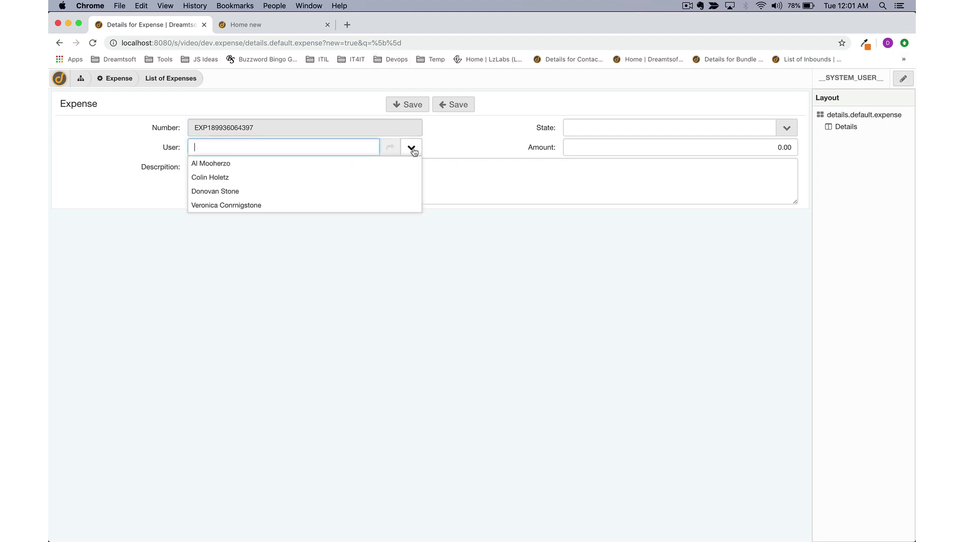
pyautogui.click(374, 179)
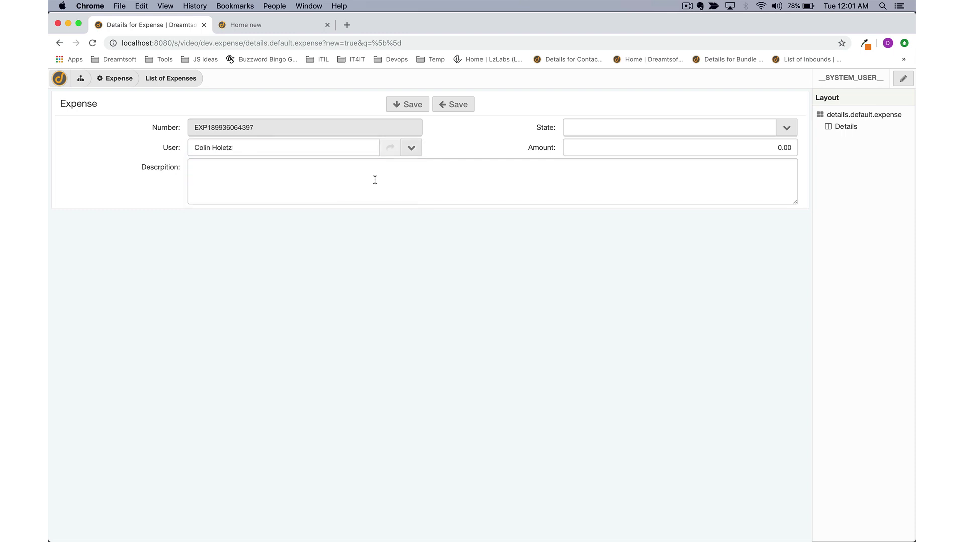
pyautogui.click(375, 180)
pyautogui.write('Lunch ')
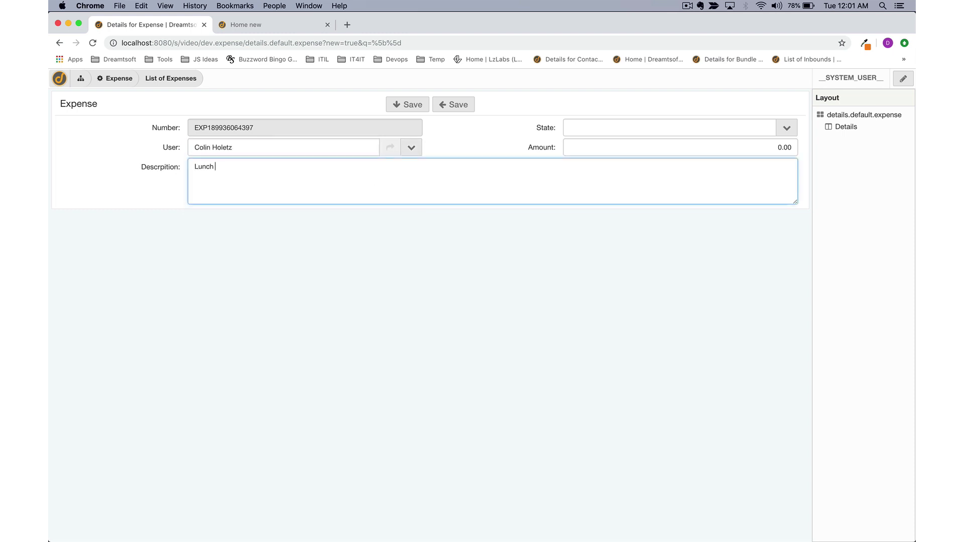
pyautogui.write('w/ Tom')
# Check which State choices are available for the new expense
pyautogui.click(771, 146)
pyautogui.click(751, 129)
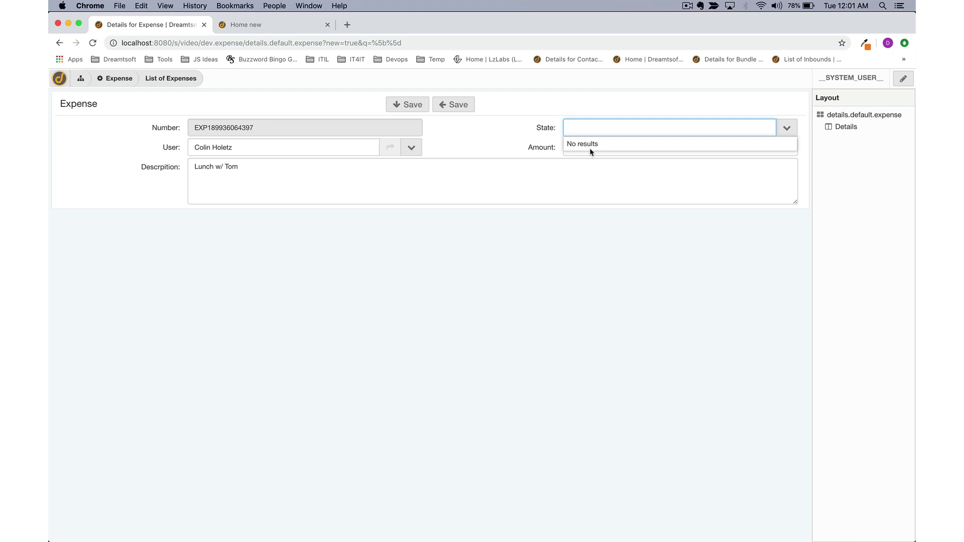
# Save the new expense record and return to the list of expenses
pyautogui.click(415, 105)
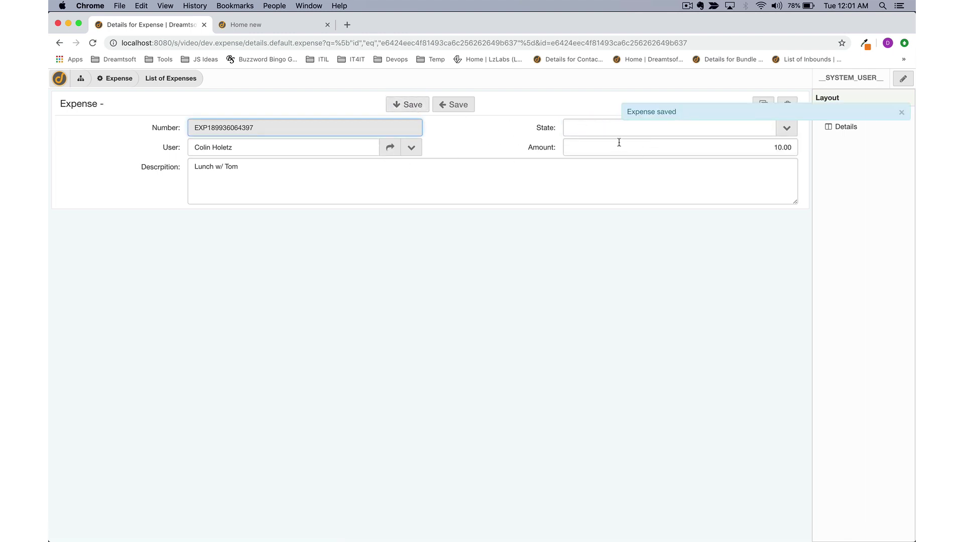
pyautogui.click(453, 105)
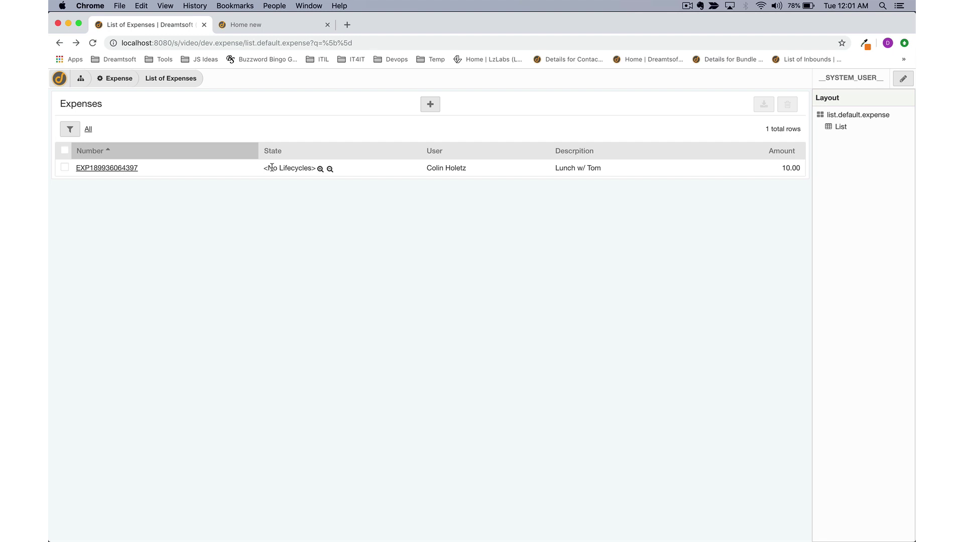
# Open the Lifecycle Editor in the Expense bundle's configuration and choose the Expense bucket
pyautogui.click(123, 79)
pyautogui.click(132, 143)
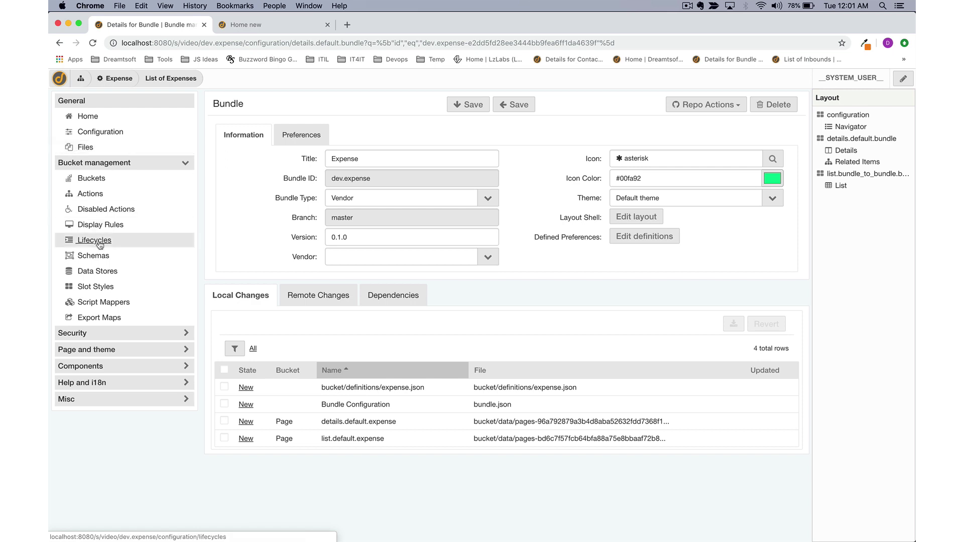
pyautogui.click(99, 241)
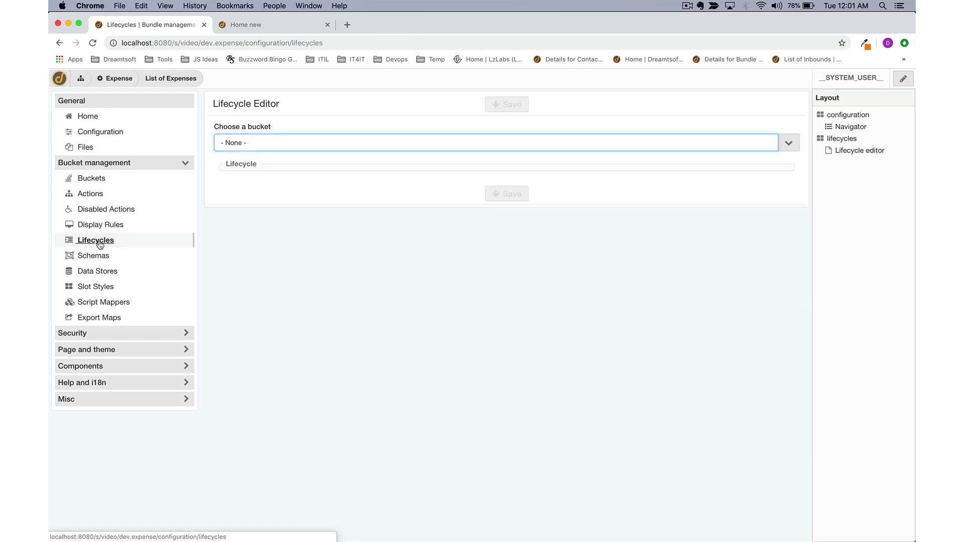
pyautogui.click(347, 142)
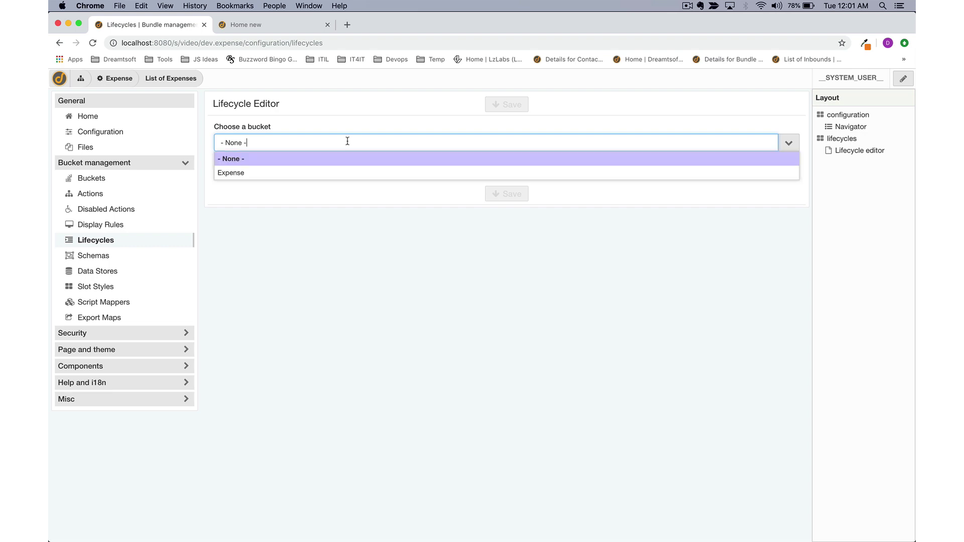
pyautogui.click(335, 174)
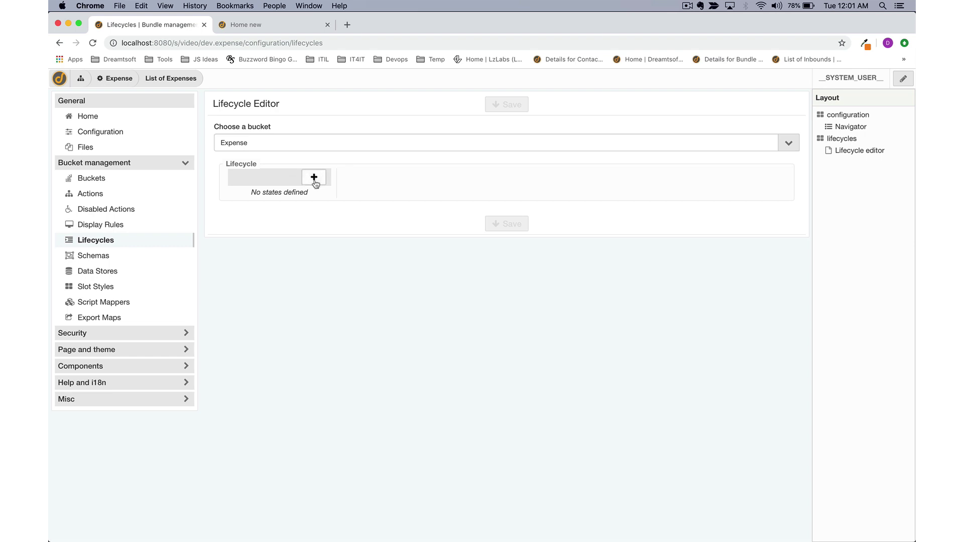
# Add the states New and Submitted for Approval to the Expense lifecycle
pyautogui.click(314, 178)
pyautogui.write('NEw')
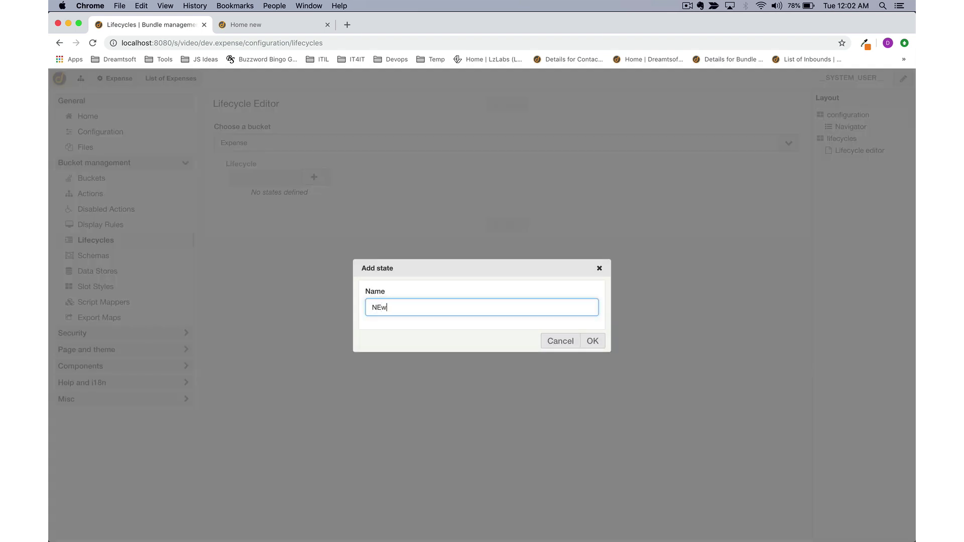
pyautogui.press('BackSpace')
pyautogui.press('BackSpace')
pyautogui.write('ew')
pyautogui.click(593, 341)
pyautogui.click(314, 178)
pyautogui.write('S')
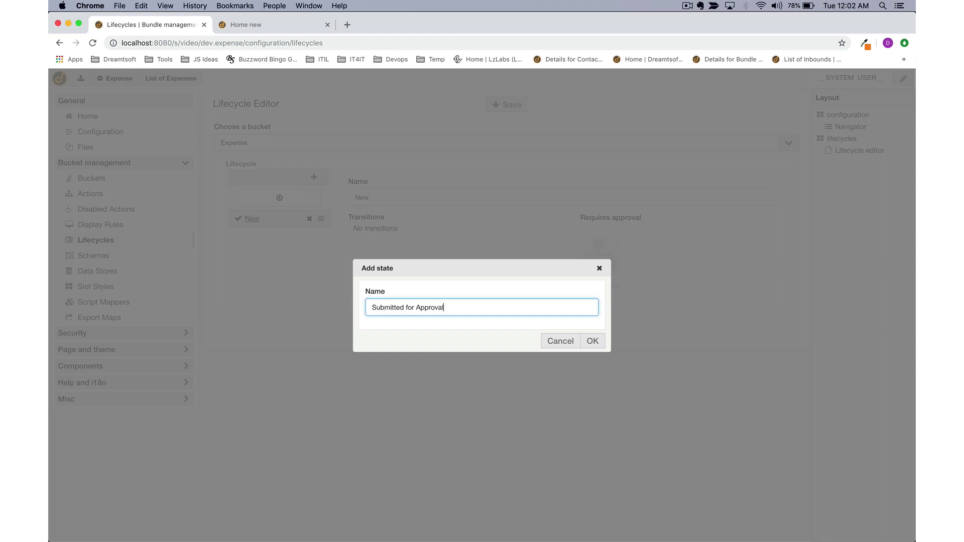
pyautogui.write('ubmitted for Approval')
pyautogui.click(593, 342)
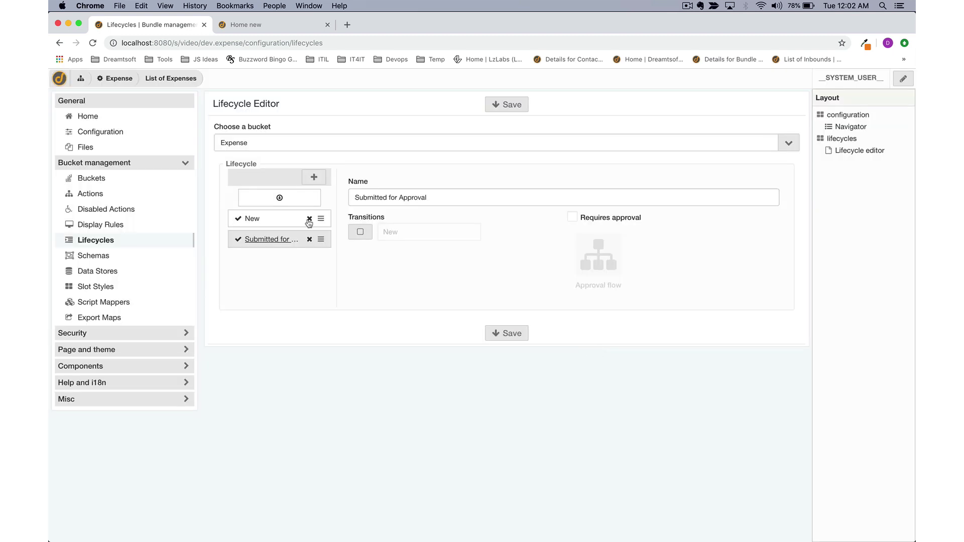
# Add the states Approved and Rejected to the Expense lifecycle
pyautogui.click(314, 178)
pyautogui.write('Approved')
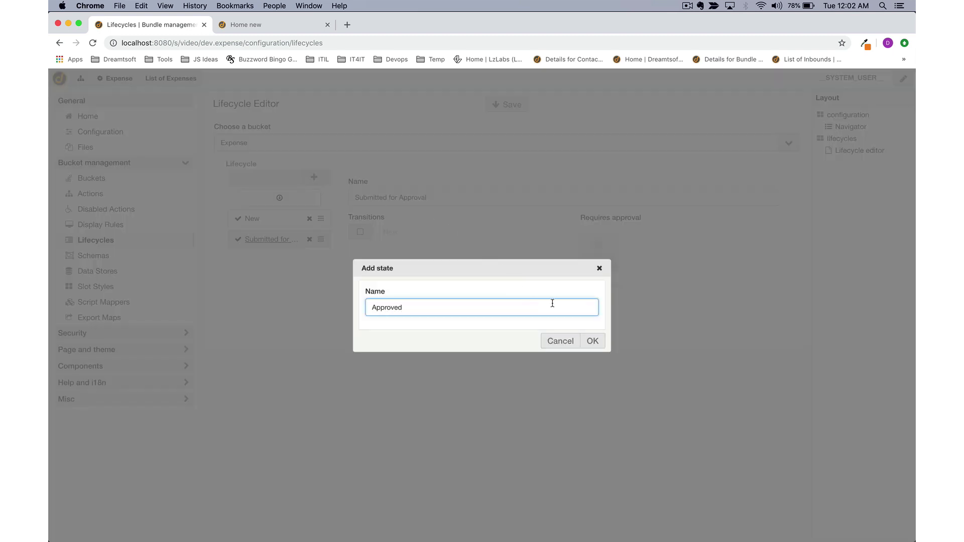
pyautogui.click(593, 341)
pyautogui.click(315, 178)
pyautogui.write('R')
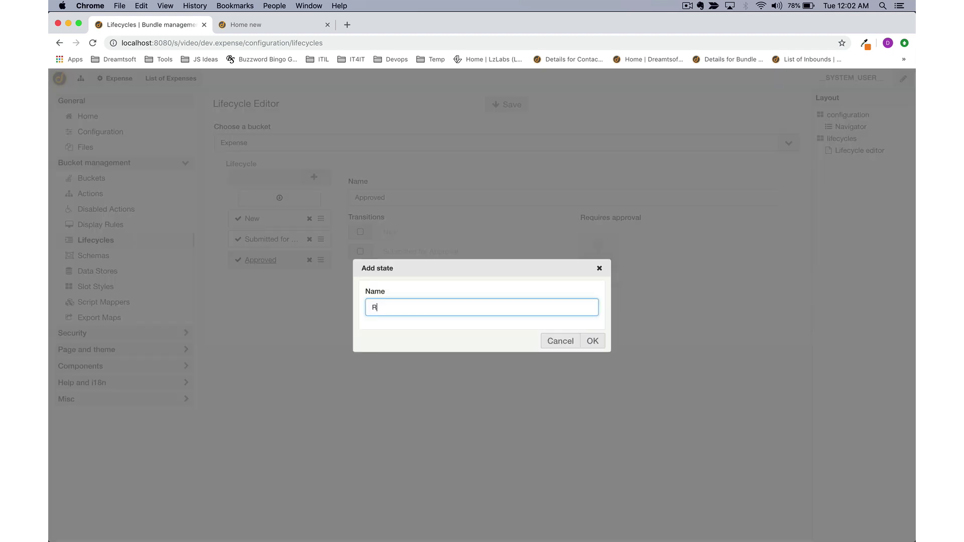
pyautogui.write('ejected')
pyautogui.click(590, 341)
# Add the states Complete and Canceled to the Expense lifecycle
pyautogui.click(314, 178)
pyautogui.write('Compel')
pyautogui.press('BackSpace')
pyautogui.press('BackSpace')
pyautogui.click(593, 342)
pyautogui.click(315, 178)
pyautogui.click(593, 340)
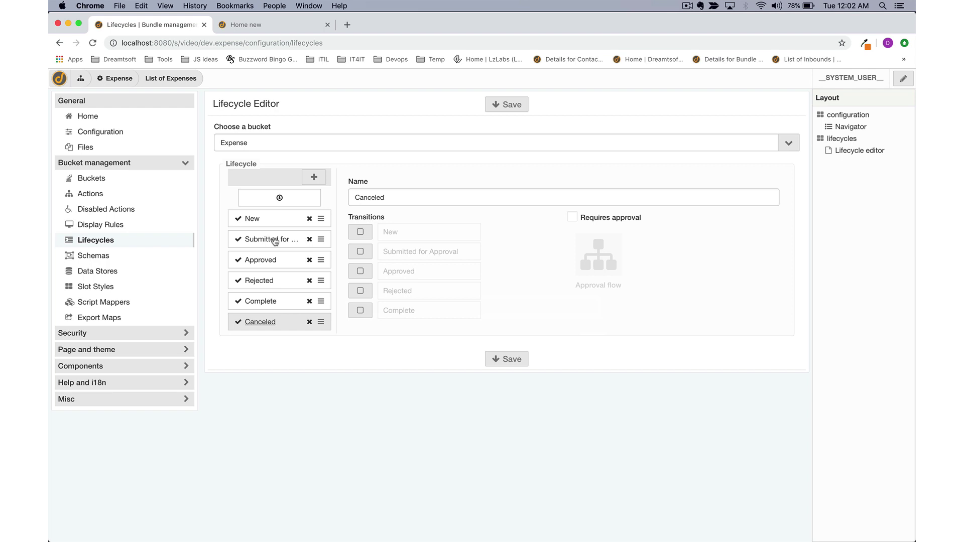
# Make New the initial transition and allow New to transition to Submitted for Approval and Canceled
pyautogui.click(279, 197)
pyautogui.click(360, 197)
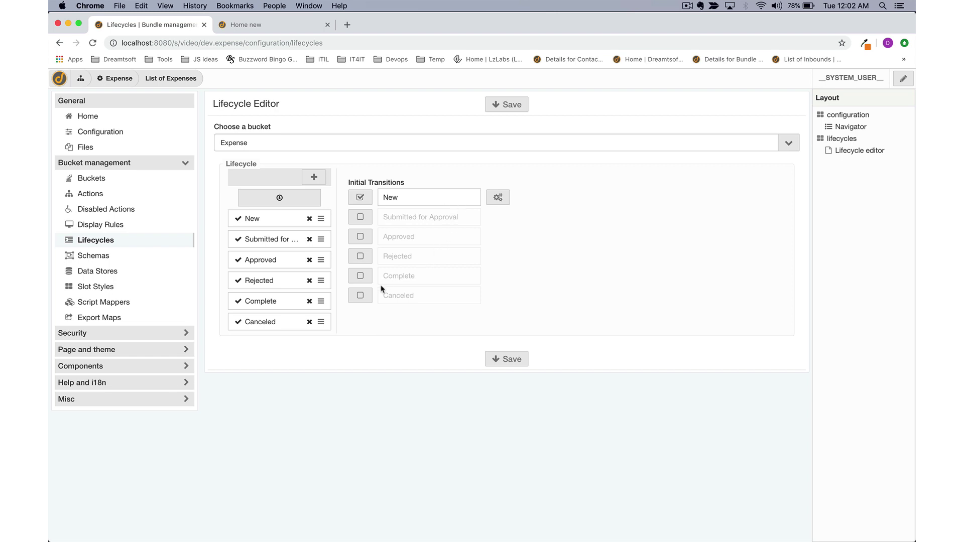
pyautogui.click(282, 219)
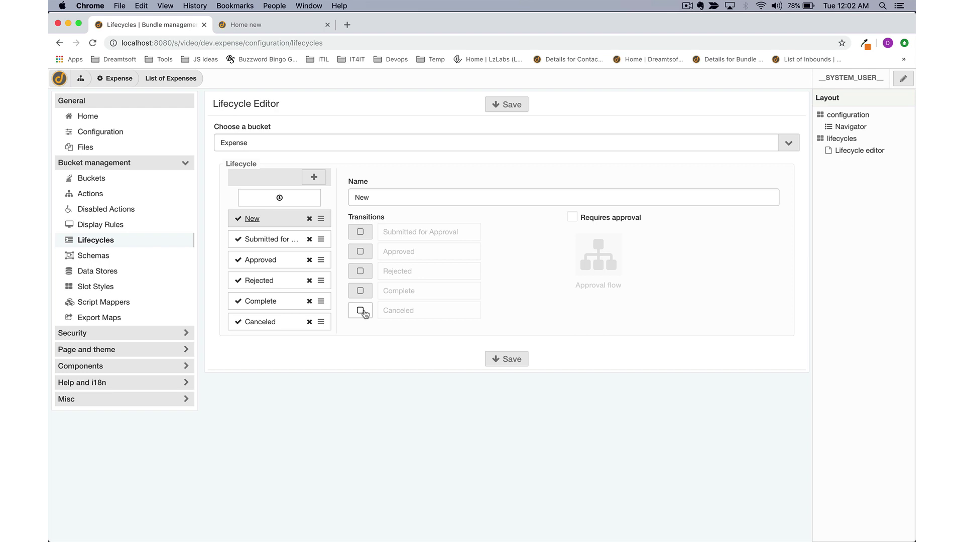
pyautogui.click(360, 233)
pyautogui.click(360, 311)
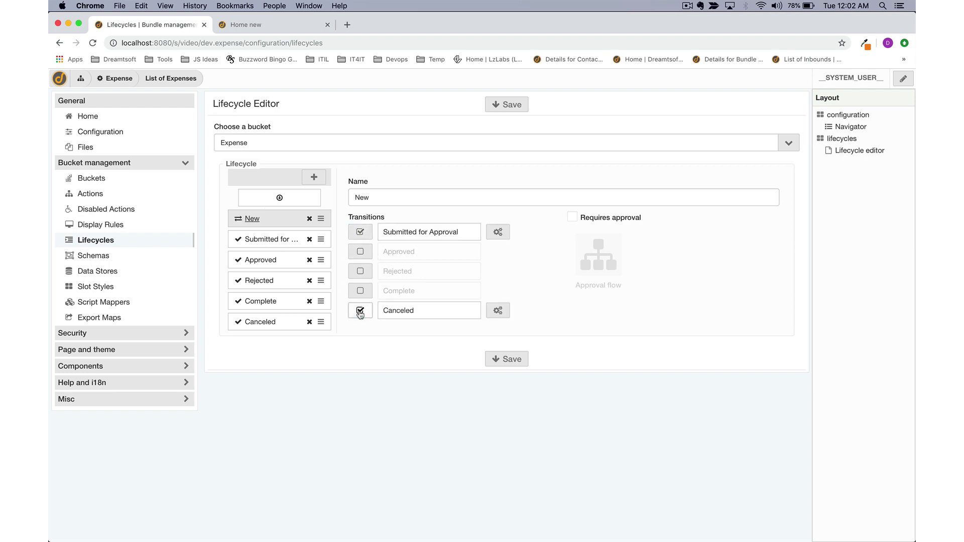
# Allow the Submitted for Approval state to transition to Approved, Rejected and Canceled
pyautogui.click(276, 241)
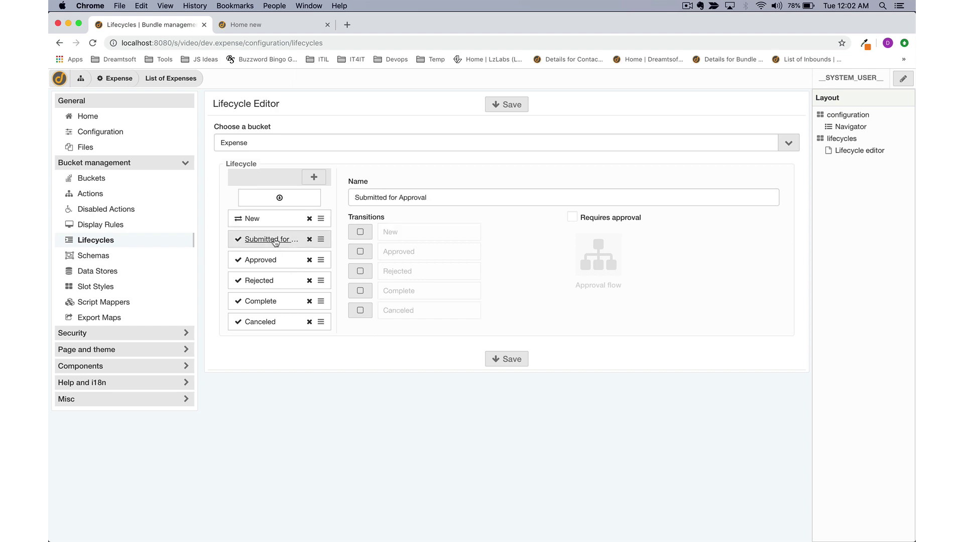
pyautogui.click(360, 251)
pyautogui.click(360, 271)
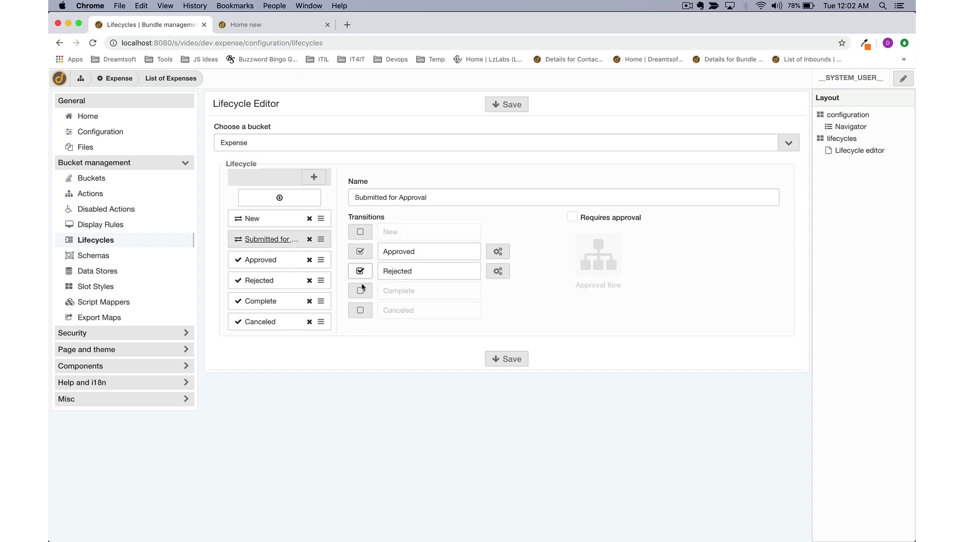
pyautogui.click(360, 310)
# Allow both the Approved and the Rejected state to transition to Complete and Canceled
pyautogui.click(267, 260)
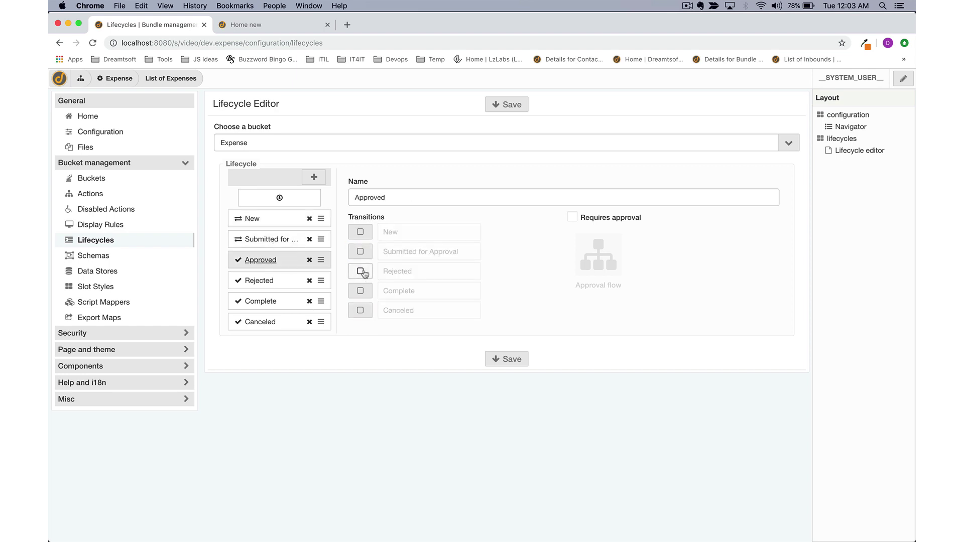
pyautogui.click(360, 291)
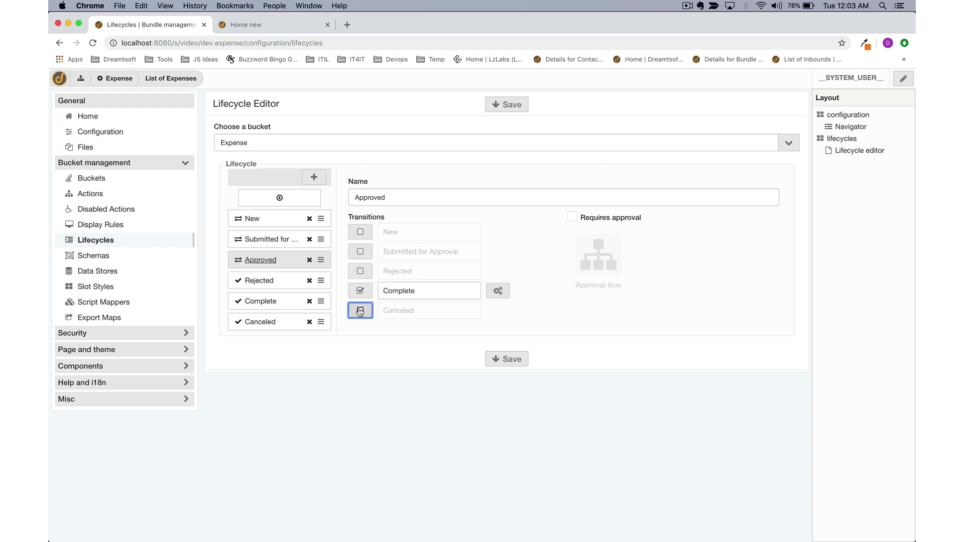
pyautogui.click(360, 310)
pyautogui.click(276, 286)
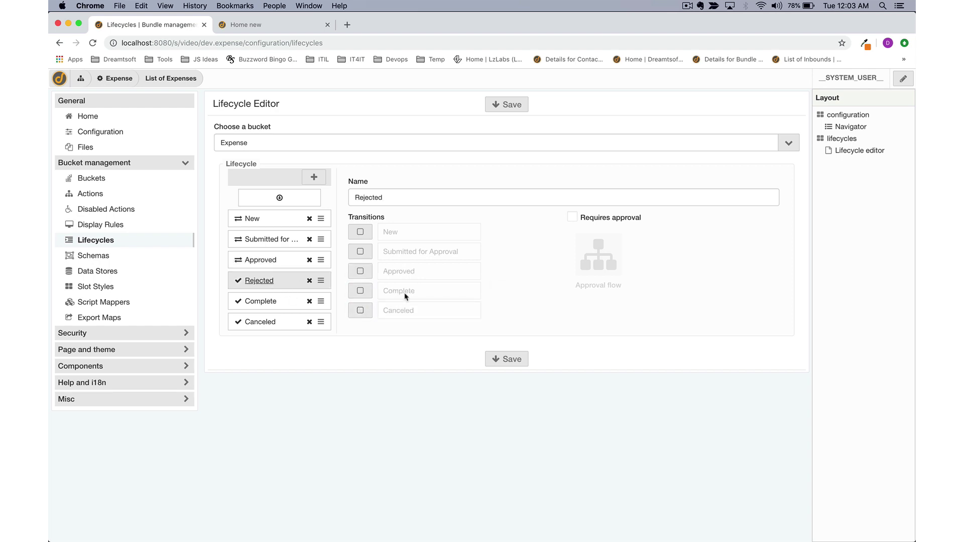
pyautogui.click(360, 290)
pyautogui.click(360, 311)
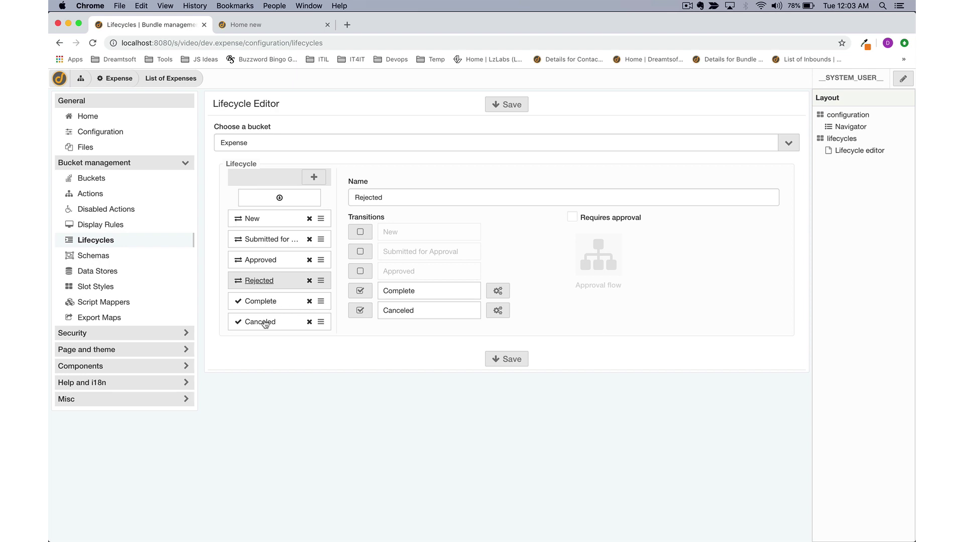
# Make the Submitted for Approval state require approval and start adding an Approval step to its approval flow
pyautogui.click(262, 240)
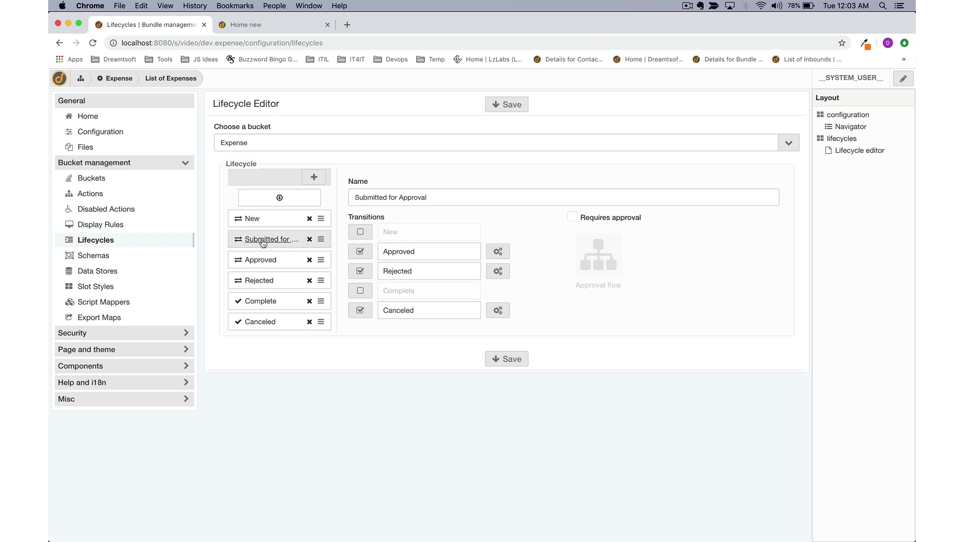
pyautogui.click(574, 219)
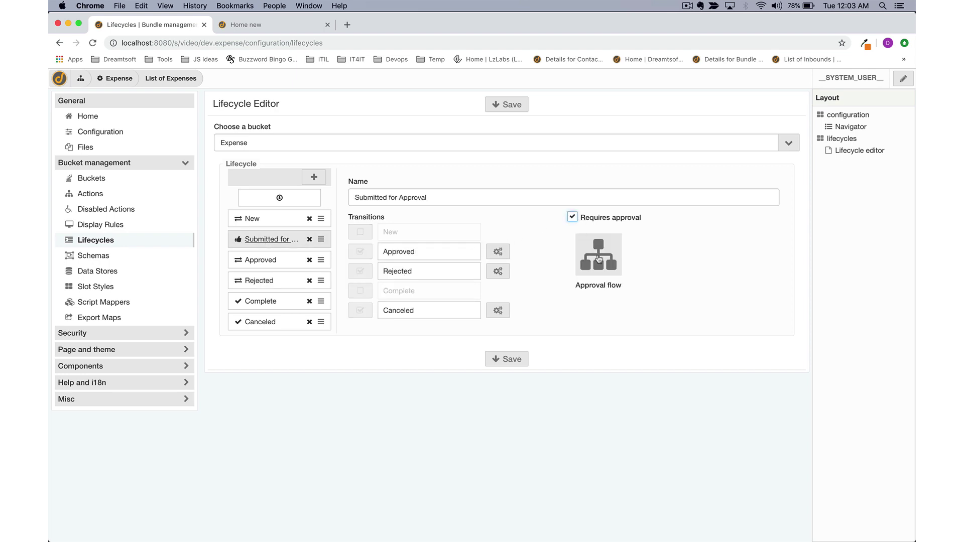
pyautogui.click(598, 257)
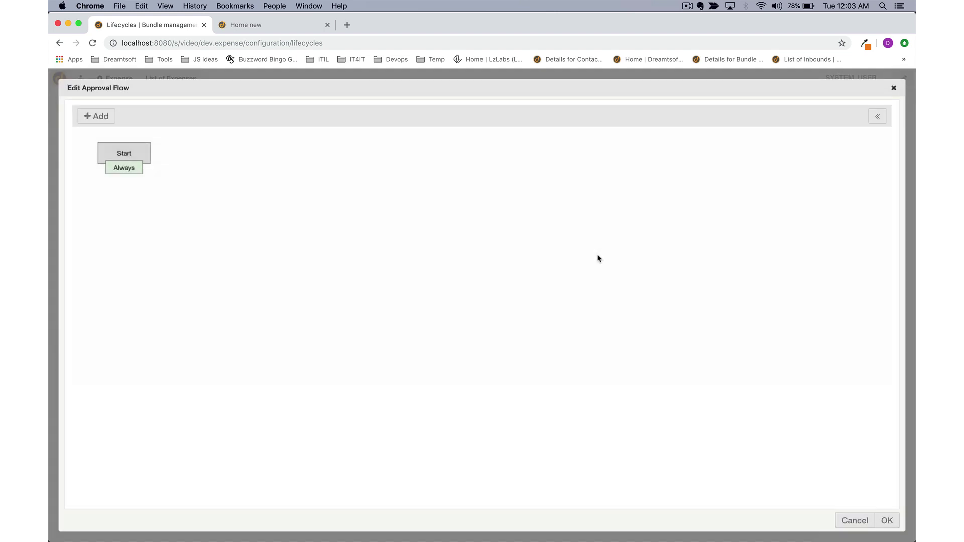
pyautogui.click(97, 116)
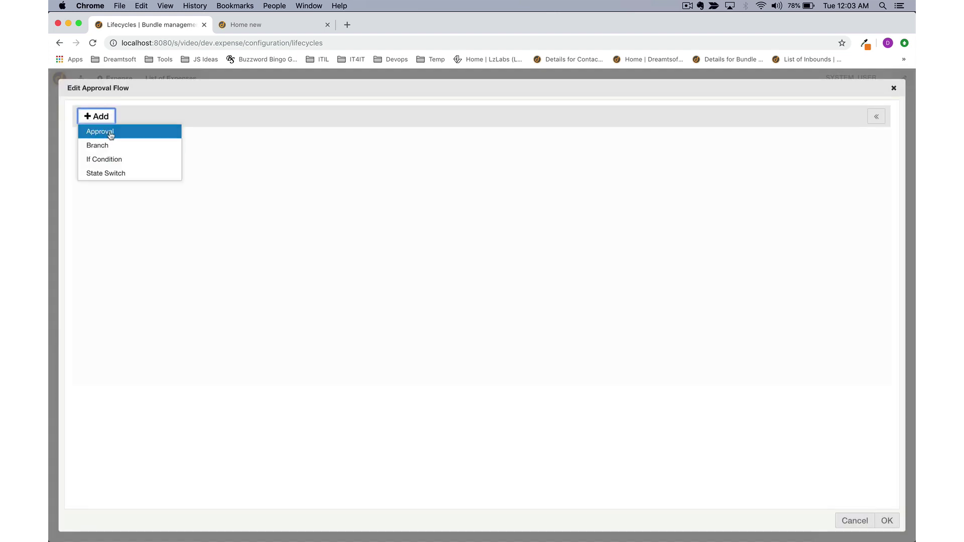
pyautogui.click(108, 131)
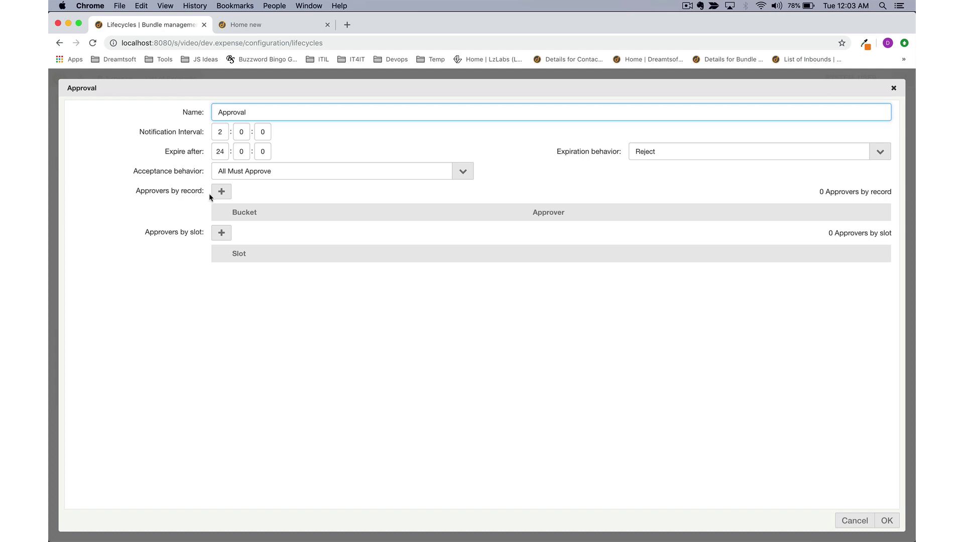
pyautogui.click(220, 194)
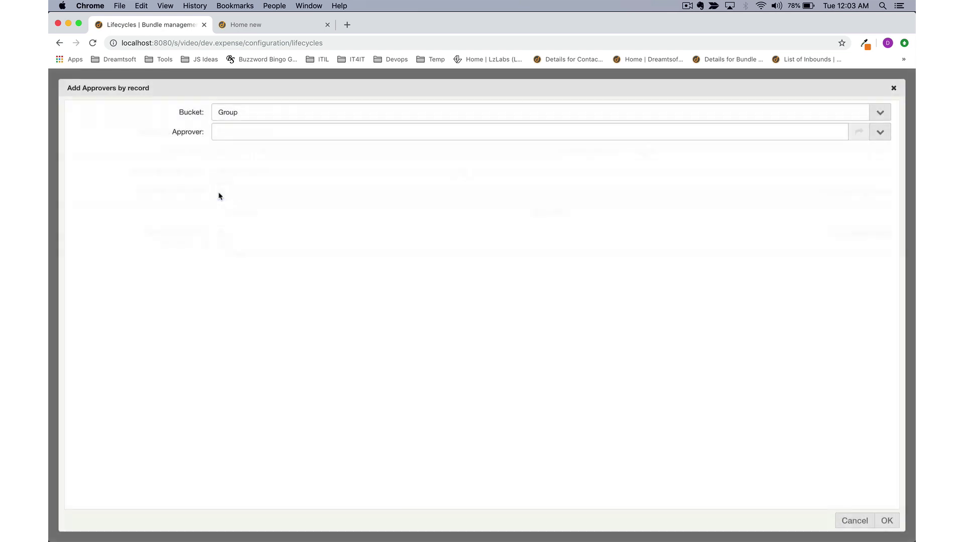
pyautogui.click(880, 132)
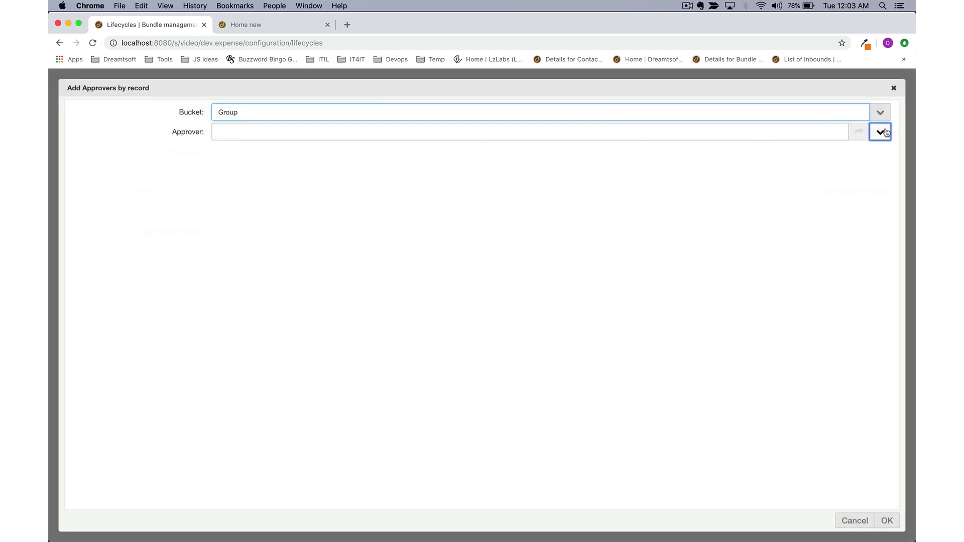
pyautogui.click(841, 155)
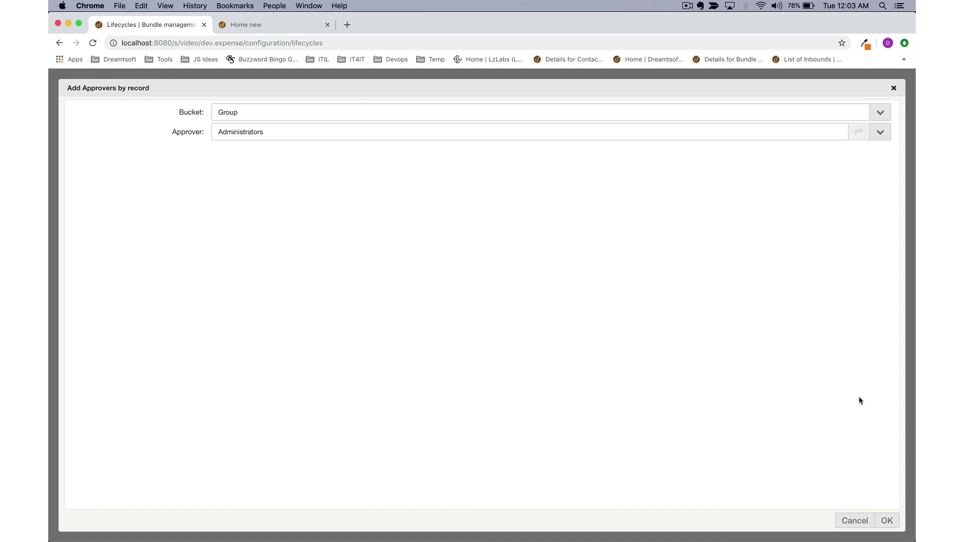
pyautogui.click(864, 525)
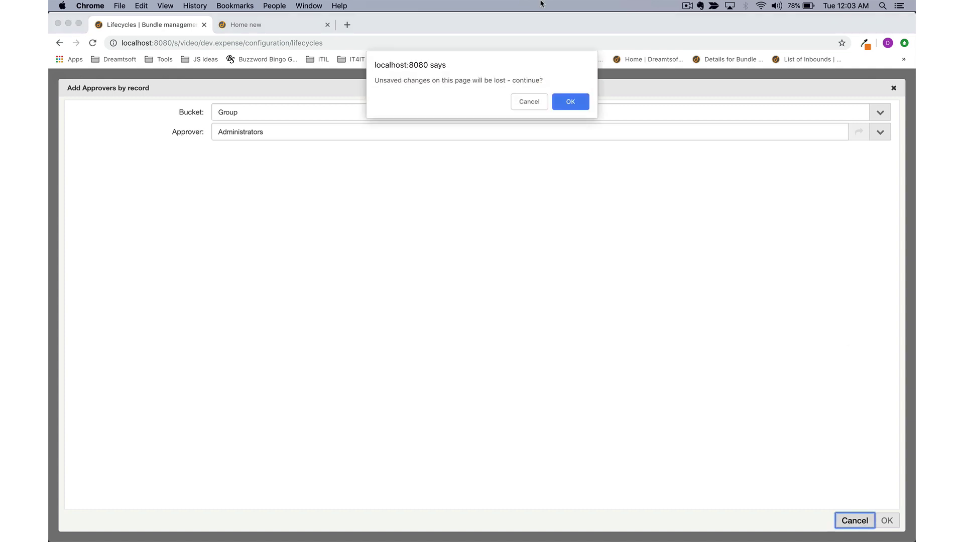
pyautogui.click(580, 102)
# Add the user's manager slot as an approver by slot, and connect Start's Always outcome to the Approval step placed beside it
pyautogui.click(224, 235)
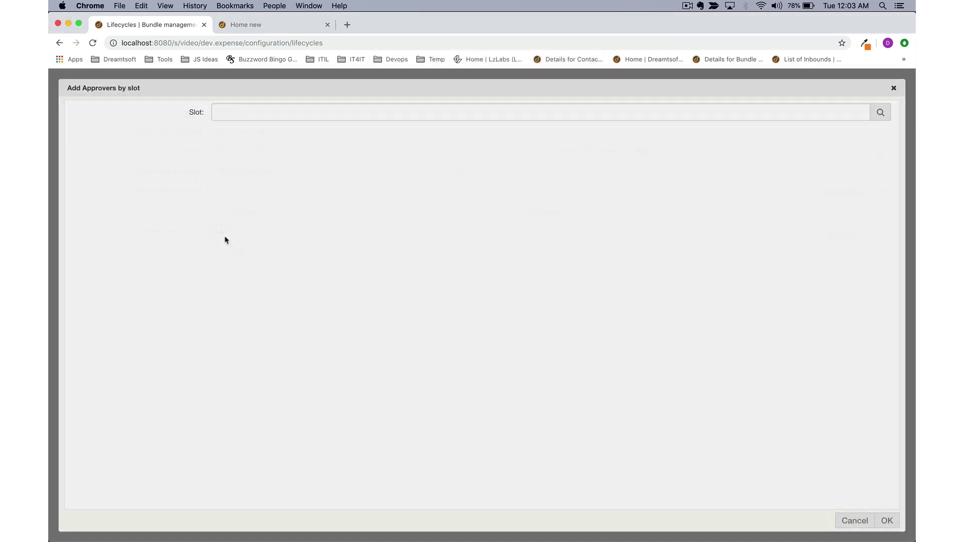
pyautogui.click(877, 113)
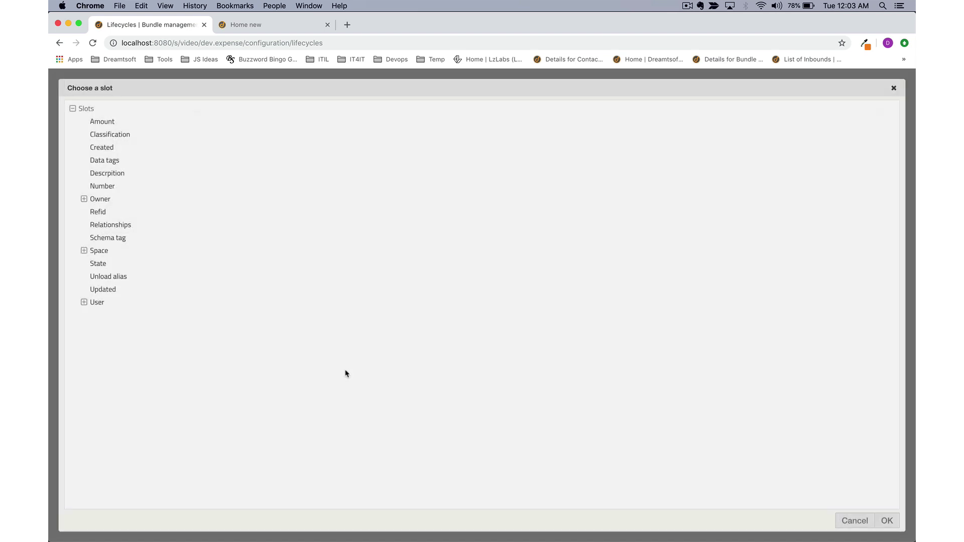
pyautogui.click(84, 303)
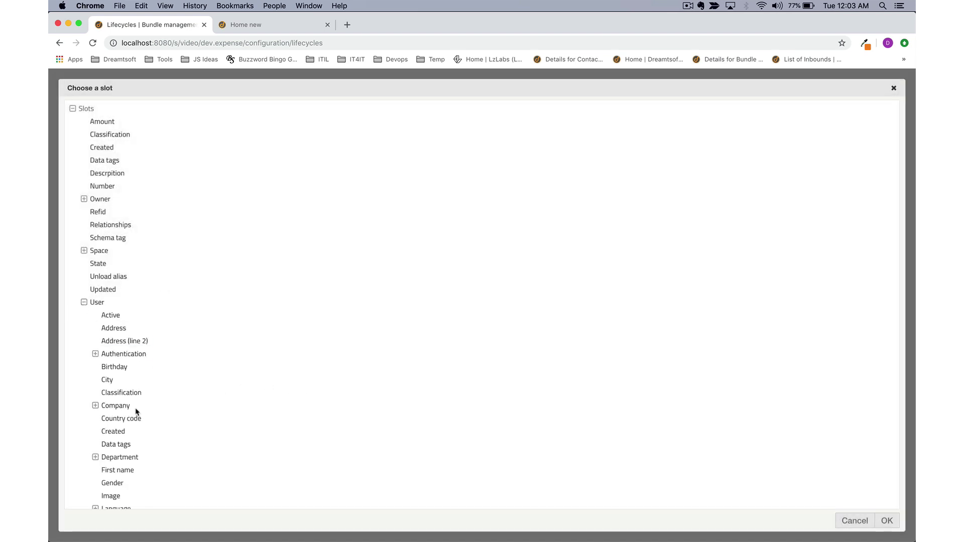
pyautogui.scroll(-5, 136, 412)
pyautogui.scroll(-4, 136, 412)
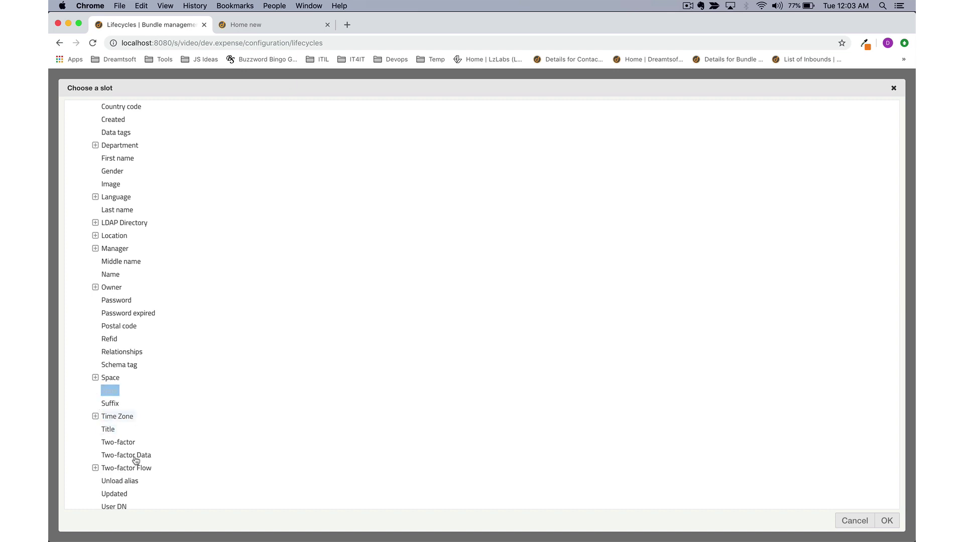
pyautogui.click(114, 475)
pyautogui.scroll(2, 114, 476)
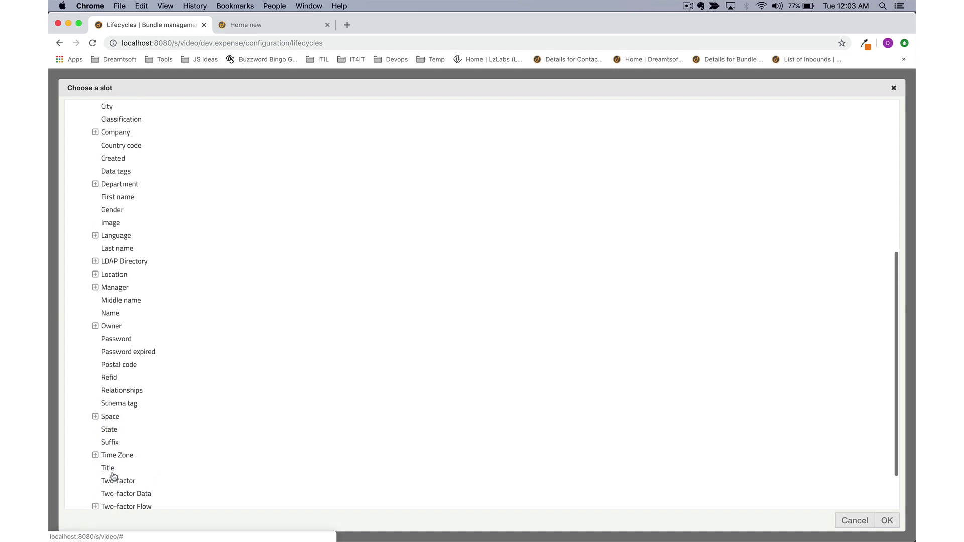
pyautogui.click(111, 288)
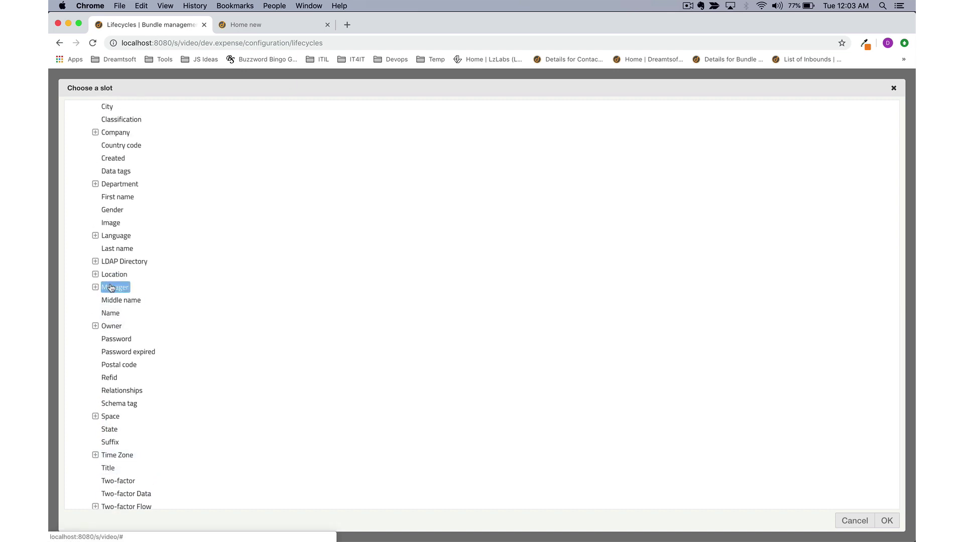
pyautogui.click(887, 522)
pyautogui.click(887, 527)
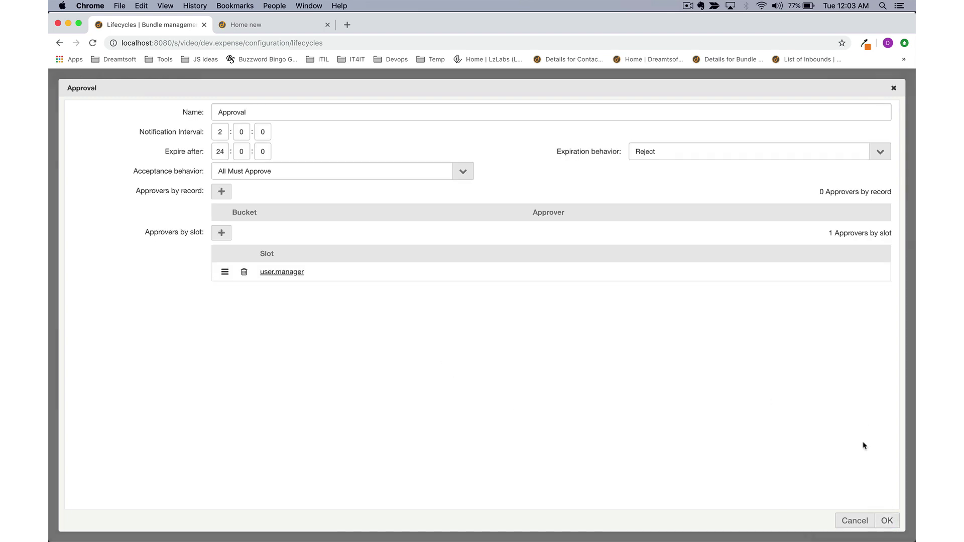
pyautogui.click(888, 522)
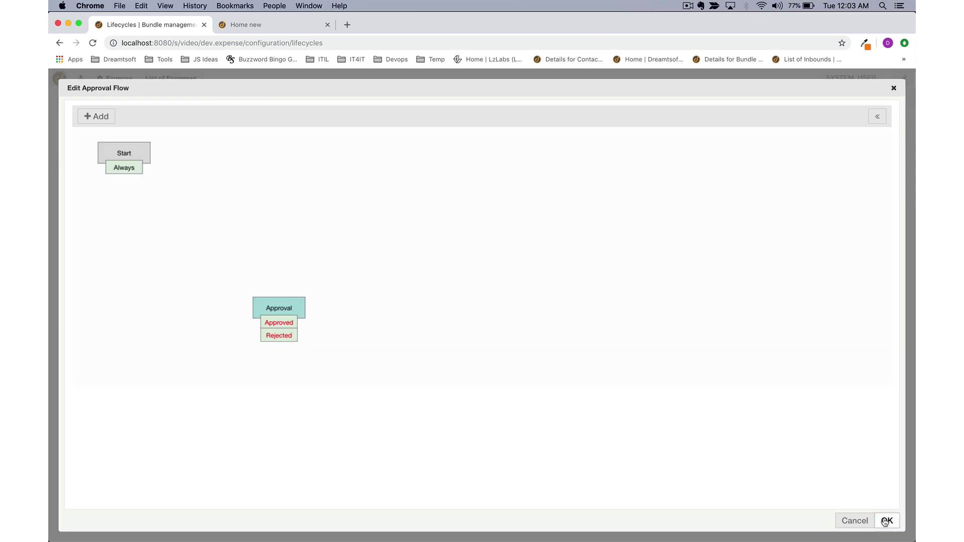
pyautogui.moveTo(134, 165); pyautogui.dragTo(178, 153)
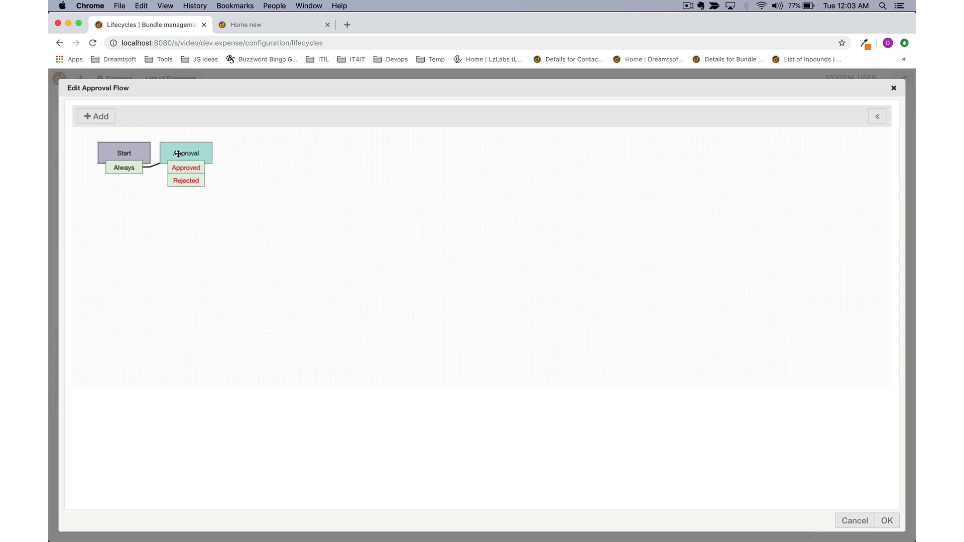
# Add a state switch named Approved with state Approved to the approval flow and place it beside the Approval step
pyautogui.click(97, 116)
pyautogui.click(124, 176)
pyautogui.click(227, 168)
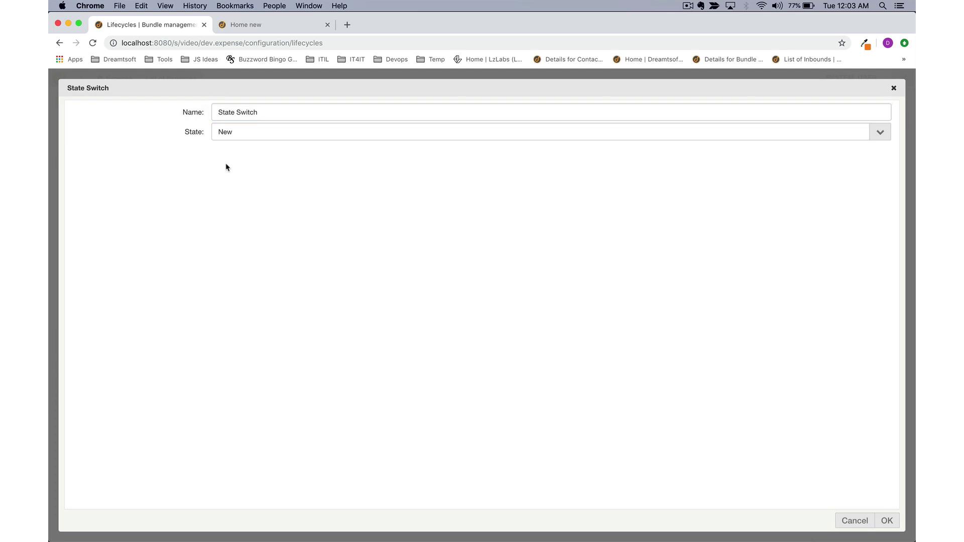
pyautogui.press('super+a')
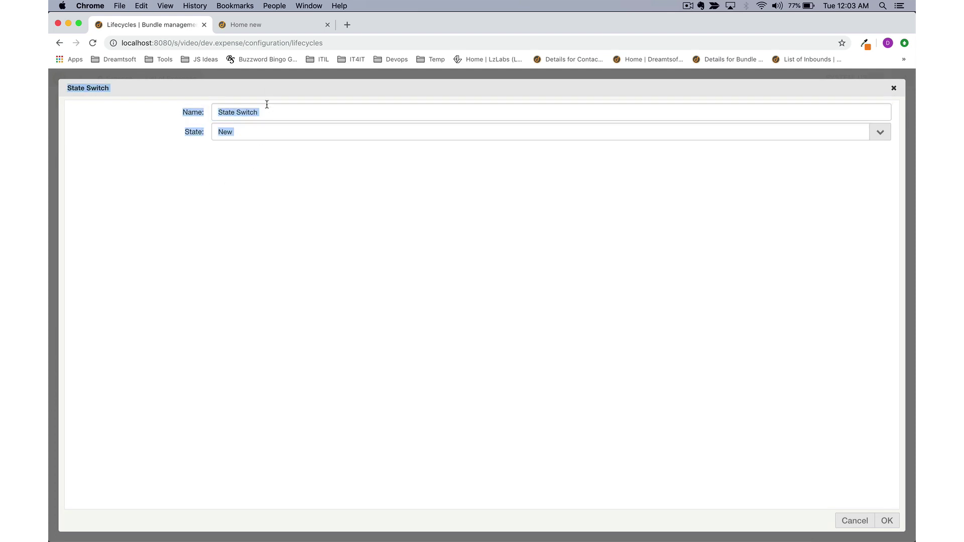
pyautogui.tripleClick(267, 105)
pyautogui.write('Approved')
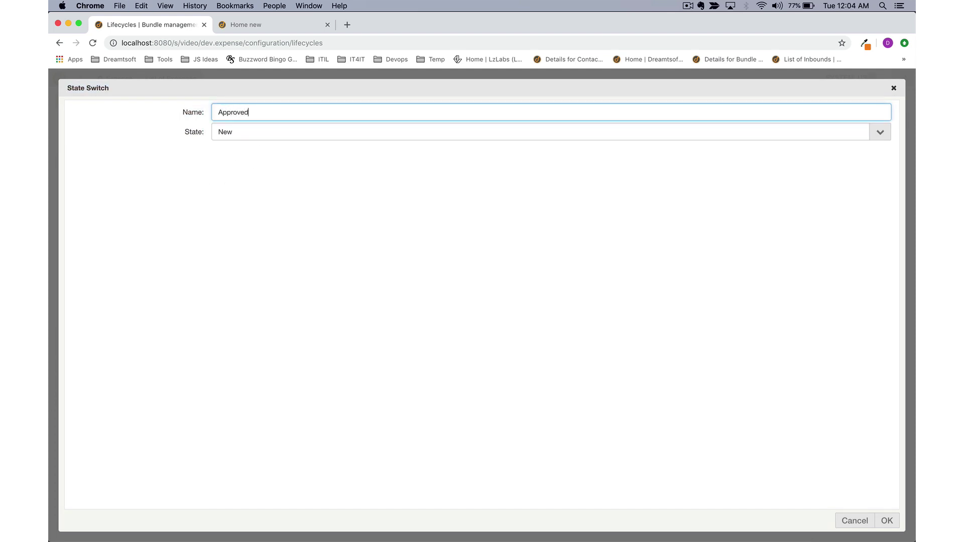
pyautogui.press('Tab')
pyautogui.write('A')
pyautogui.press('Return')
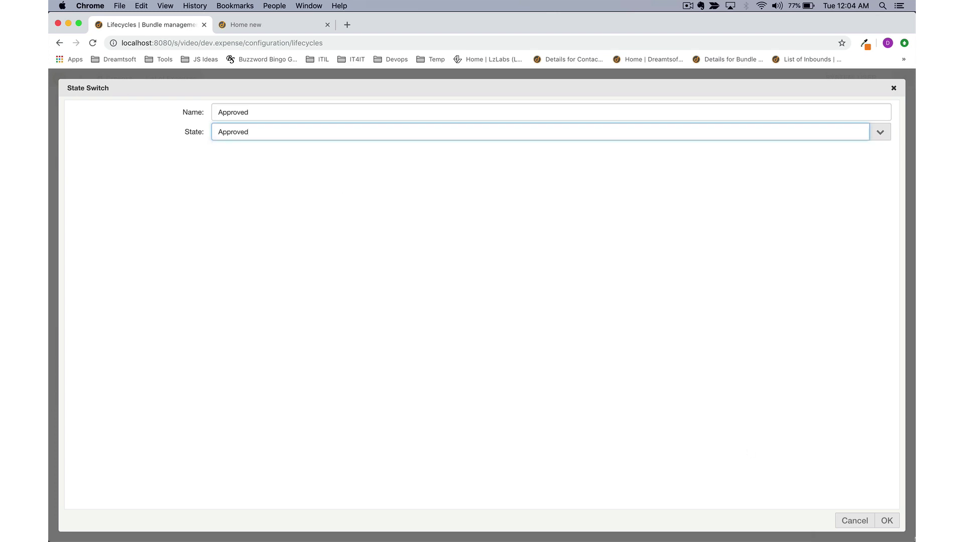
pyautogui.click(886, 520)
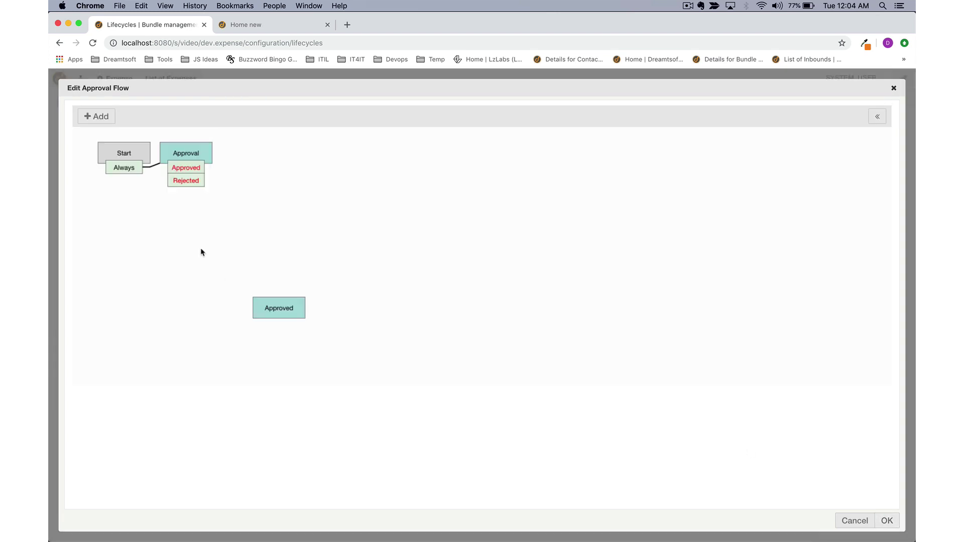
pyautogui.doubleClick(294, 317)
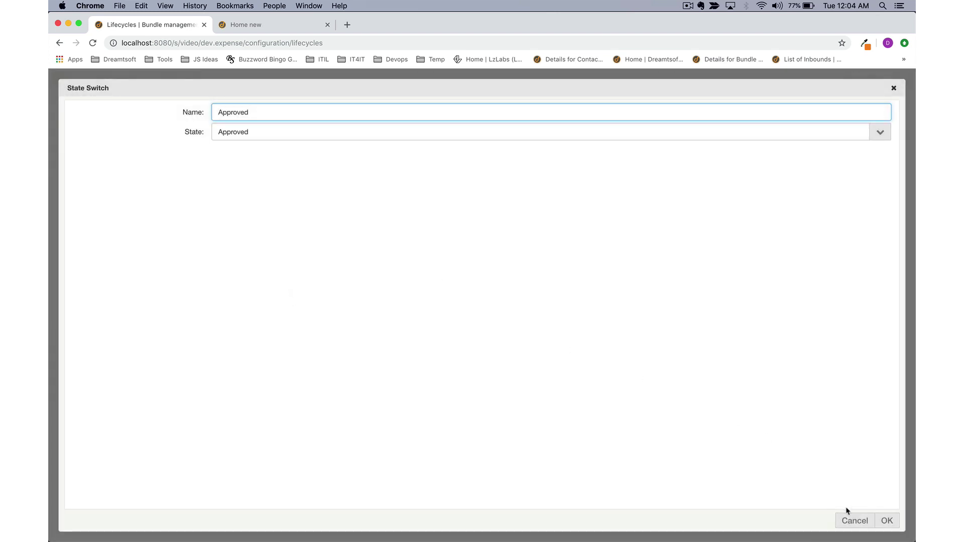
pyautogui.click(849, 519)
pyautogui.moveTo(257, 274); pyautogui.dragTo(226, 161)
# Add a state switch named Rejected with state Rejected and connect the Approval step's Approved and Rejected outcomes to their matching switches
pyautogui.click(94, 117)
pyautogui.click(113, 172)
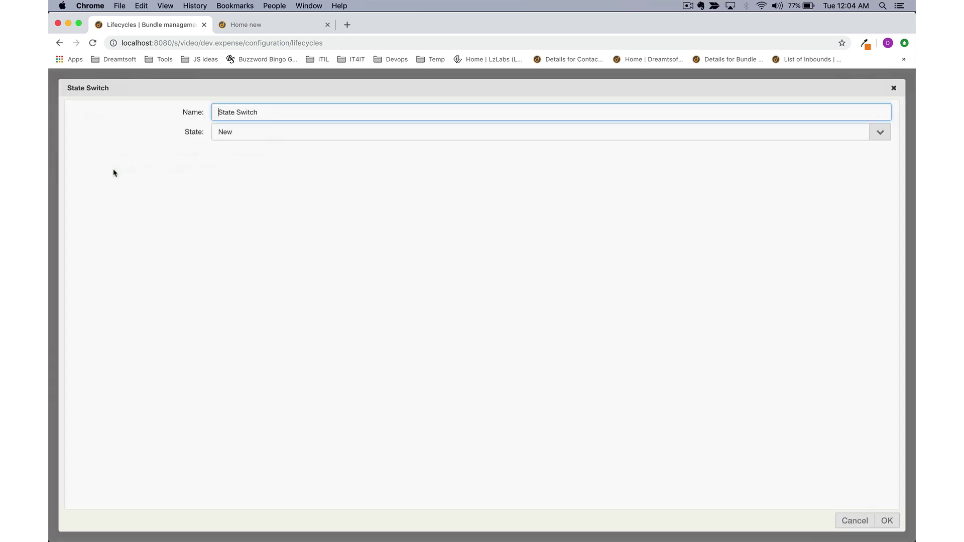
pyautogui.press('super+a')
pyautogui.write('Rejecte')
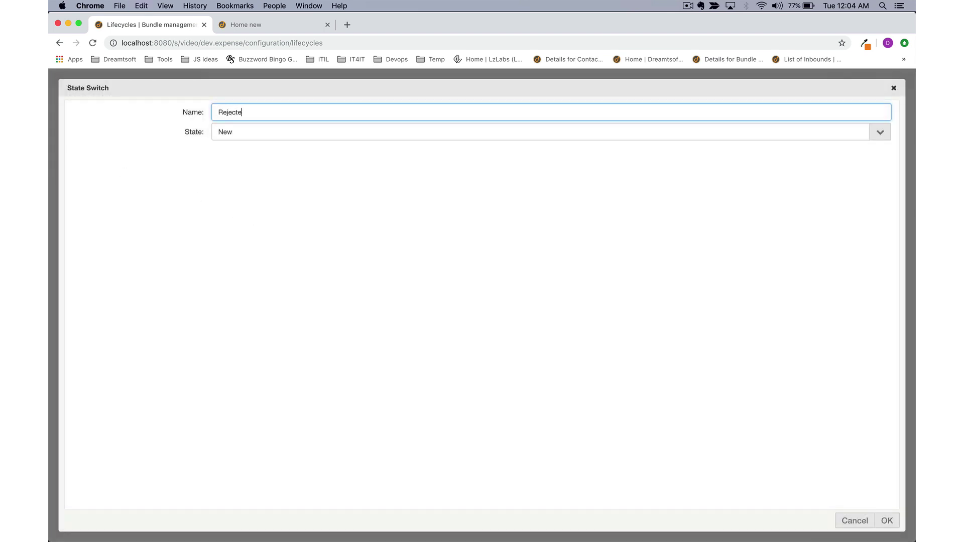
pyautogui.write('d')
pyautogui.press('Tab')
pyautogui.write('Rejected')
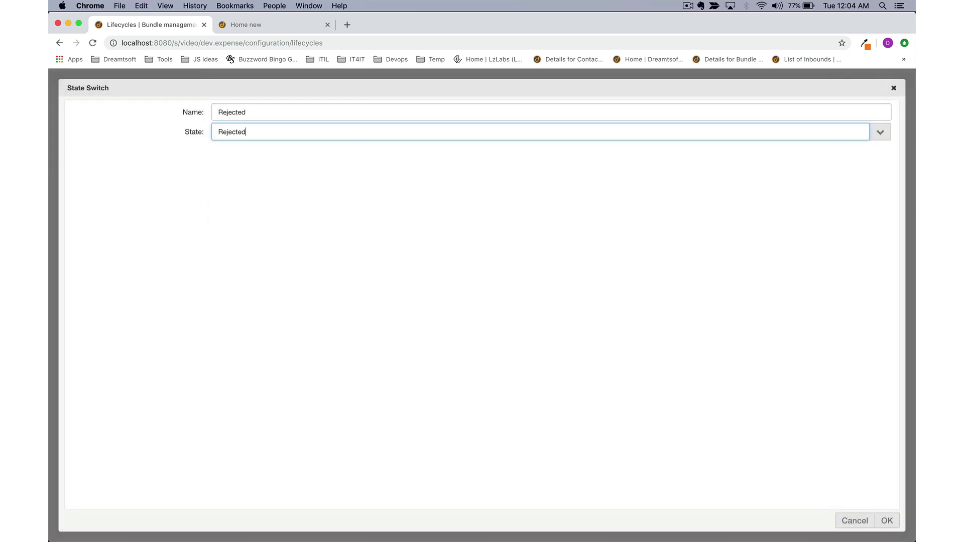
pyautogui.click(886, 521)
pyautogui.moveTo(194, 178); pyautogui.dragTo(269, 305)
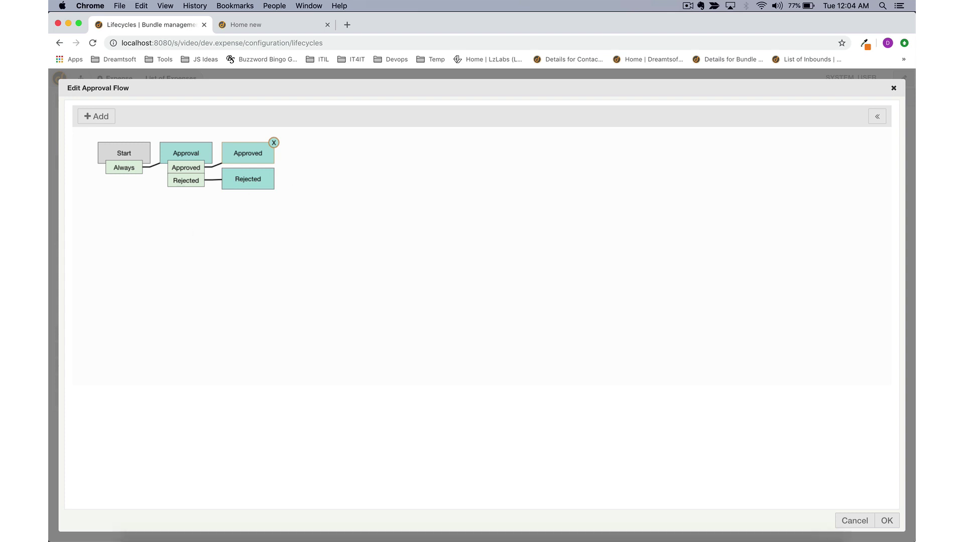
pyautogui.click(888, 521)
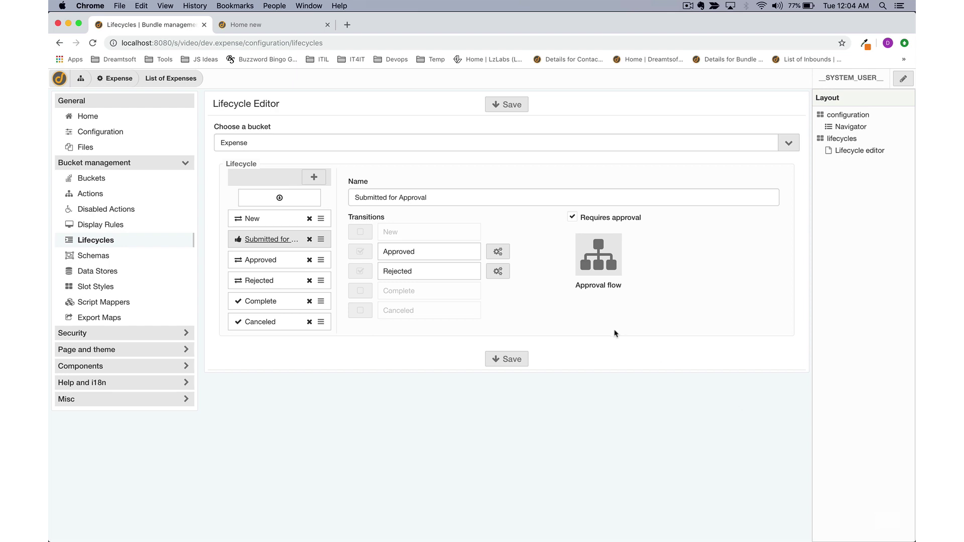
# Review the transition flow from Submitted for Approval to Approved, and save the Expense lifecycle
pyautogui.click(505, 255)
pyautogui.click(99, 115)
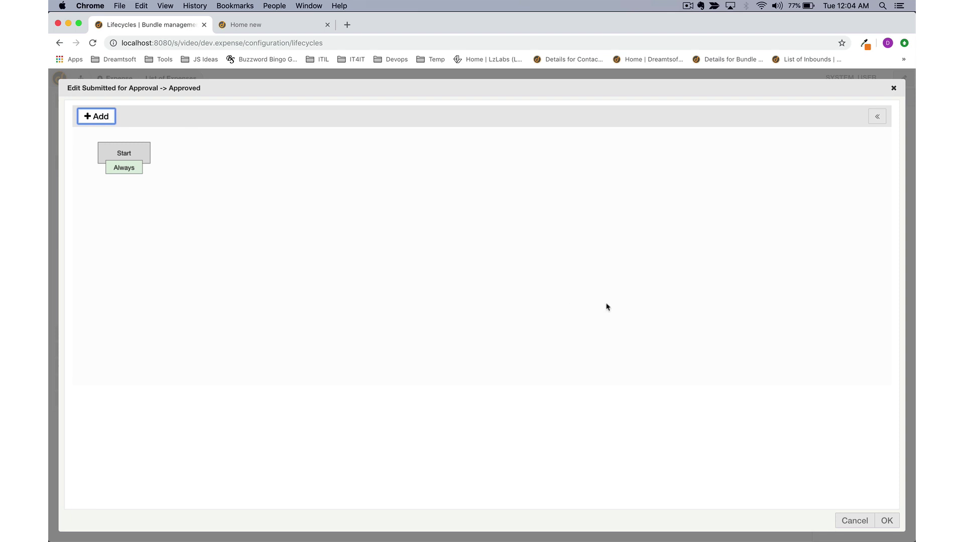
pyautogui.click(888, 521)
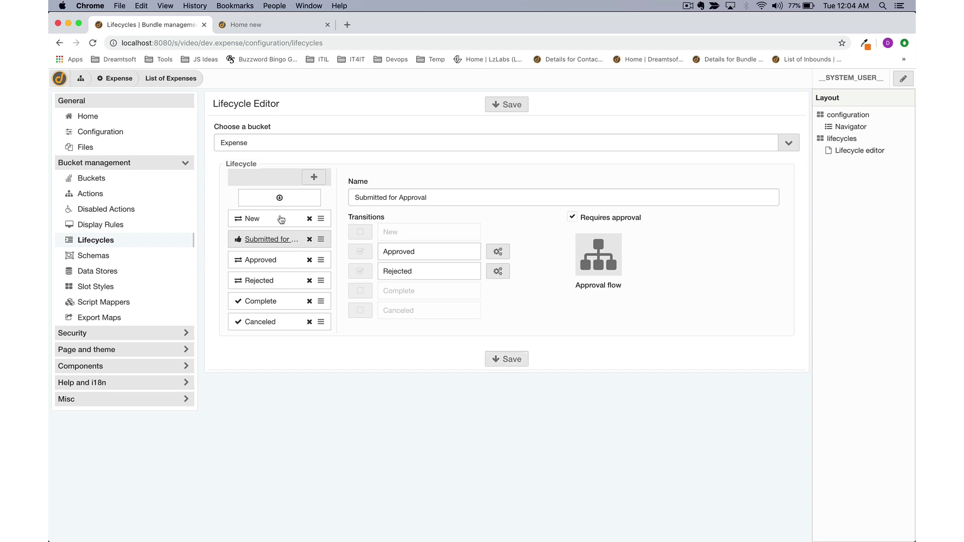
pyautogui.click(515, 361)
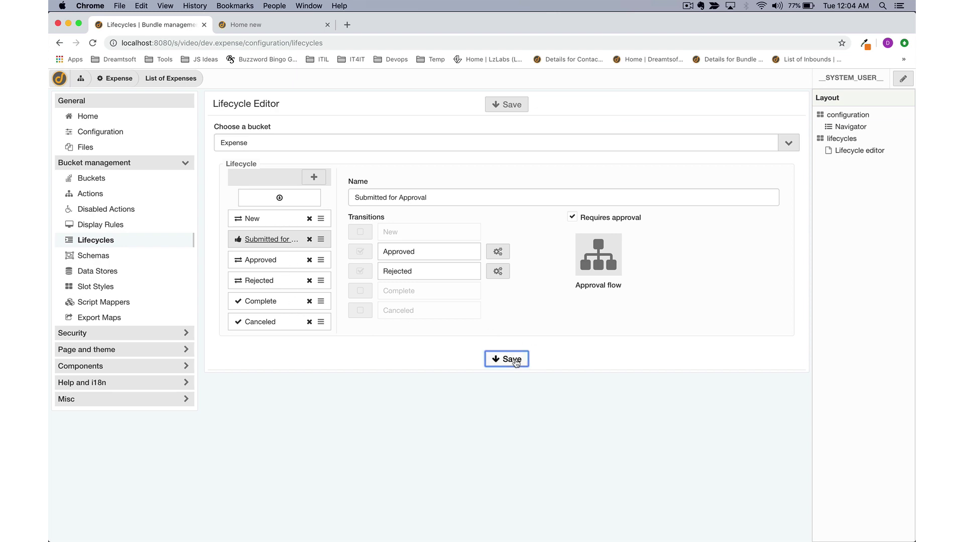
# Go from the expense bucket to its list of data and start a new expense record
pyautogui.click(91, 179)
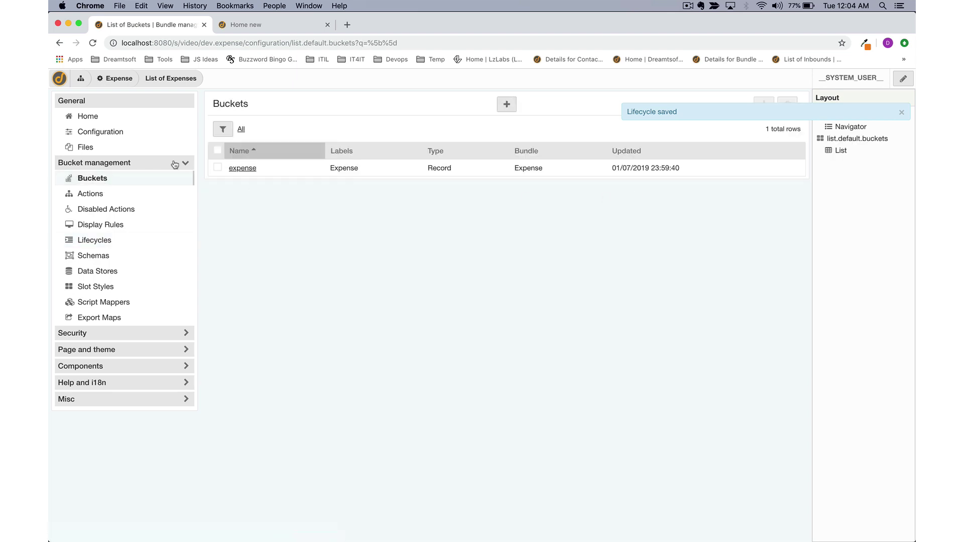
pyautogui.click(240, 169)
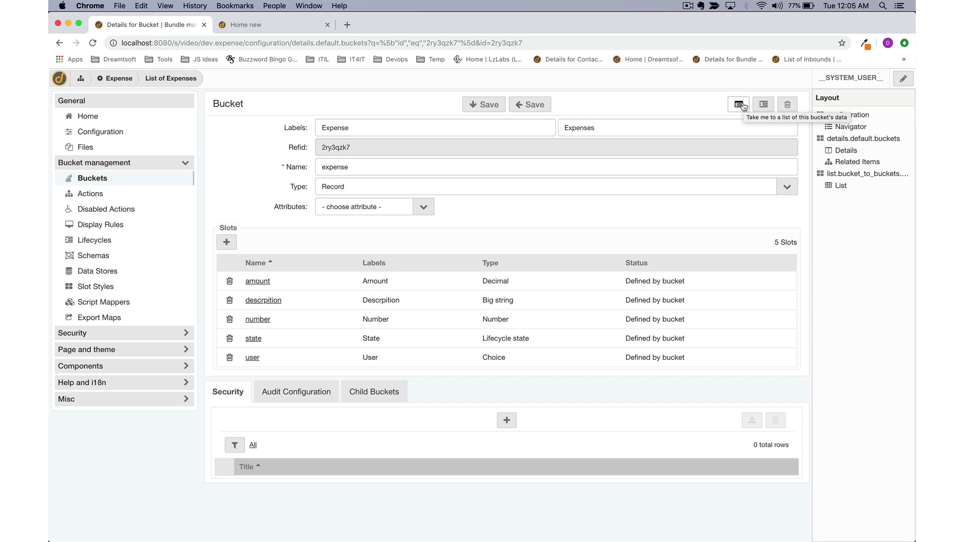
pyautogui.click(744, 105)
pyautogui.click(429, 106)
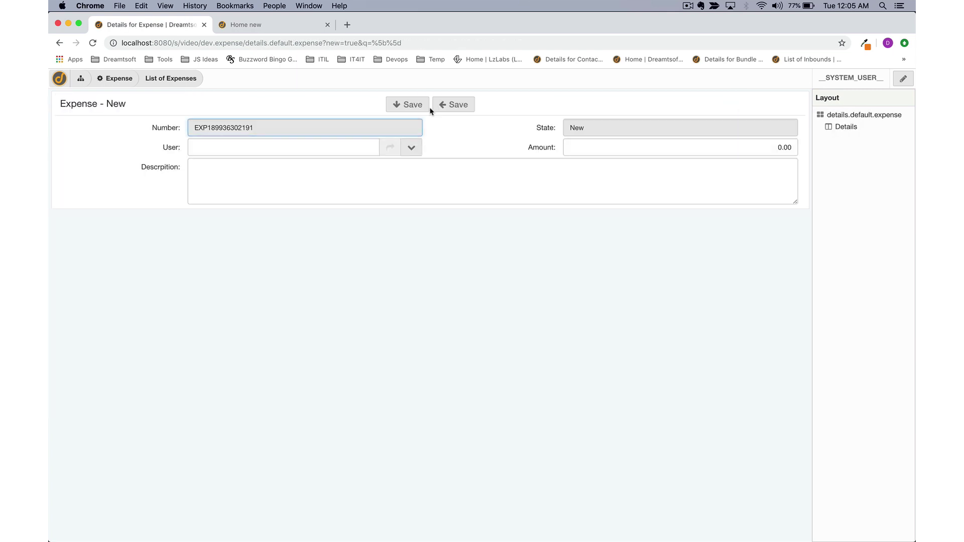
# Choose the expense's user, enter the description Coffee and the amount 10.00, and save the record
pyautogui.click(412, 148)
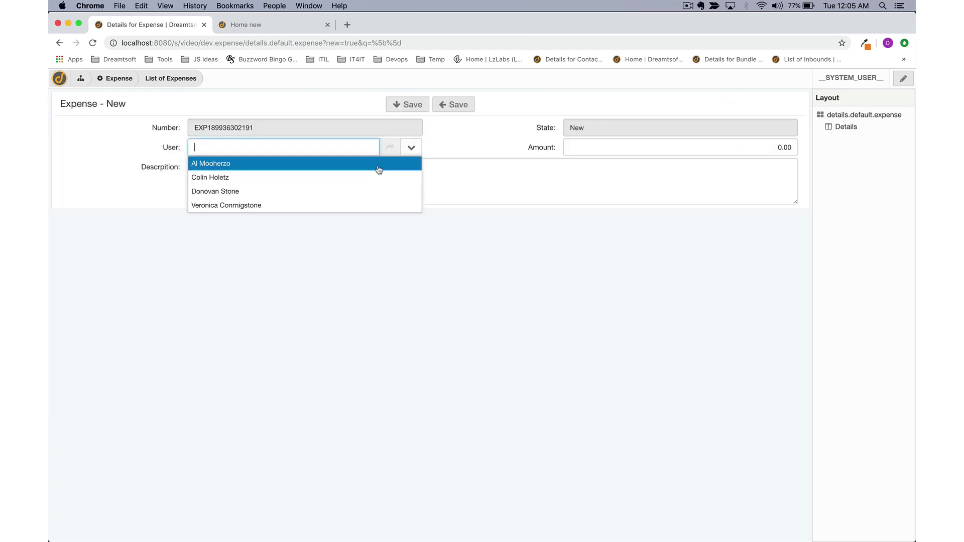
pyautogui.click(361, 191)
pyautogui.click(345, 186)
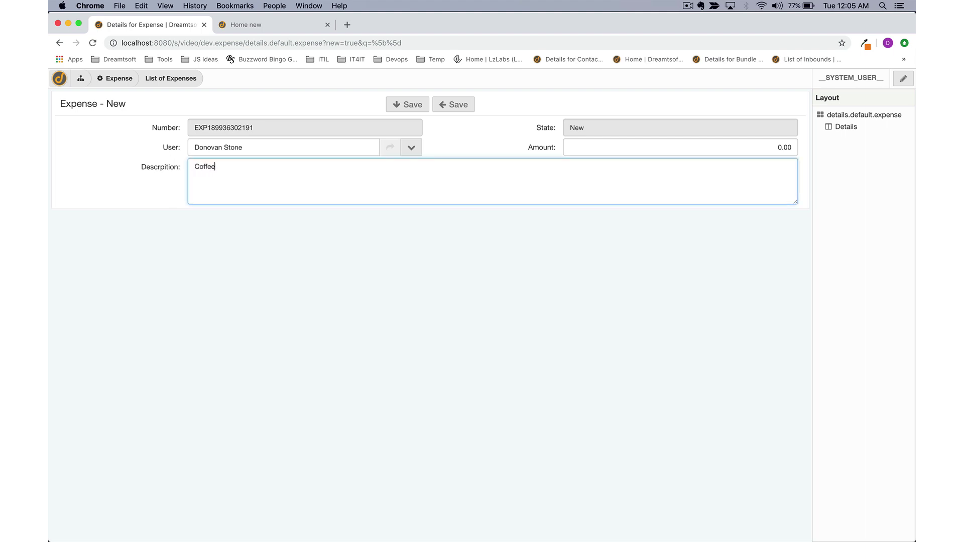
pyautogui.click(818, 112)
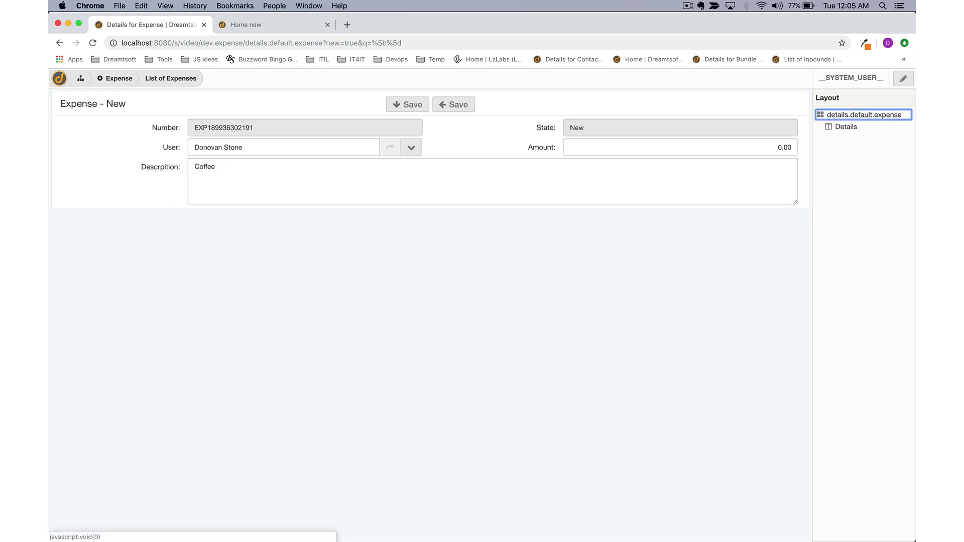
pyautogui.click(732, 150)
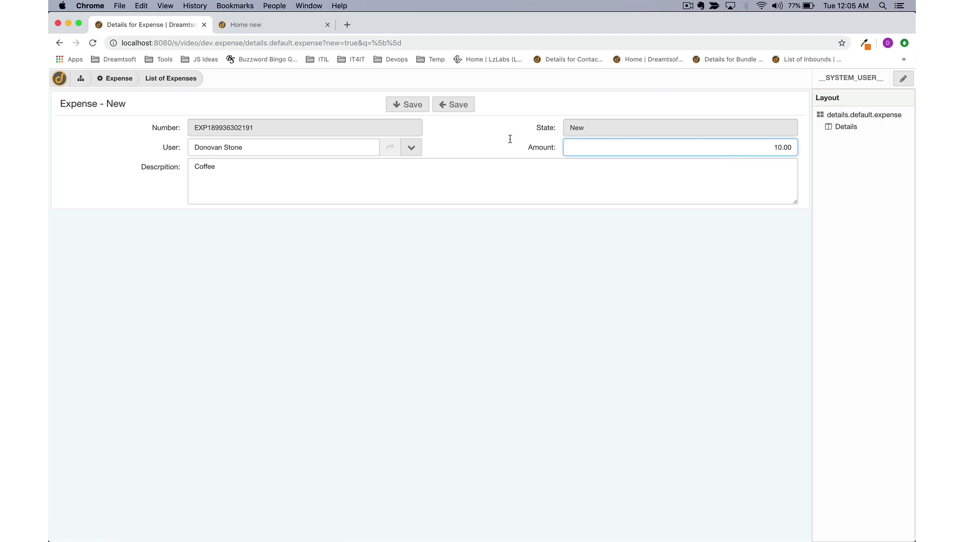
pyautogui.click(413, 104)
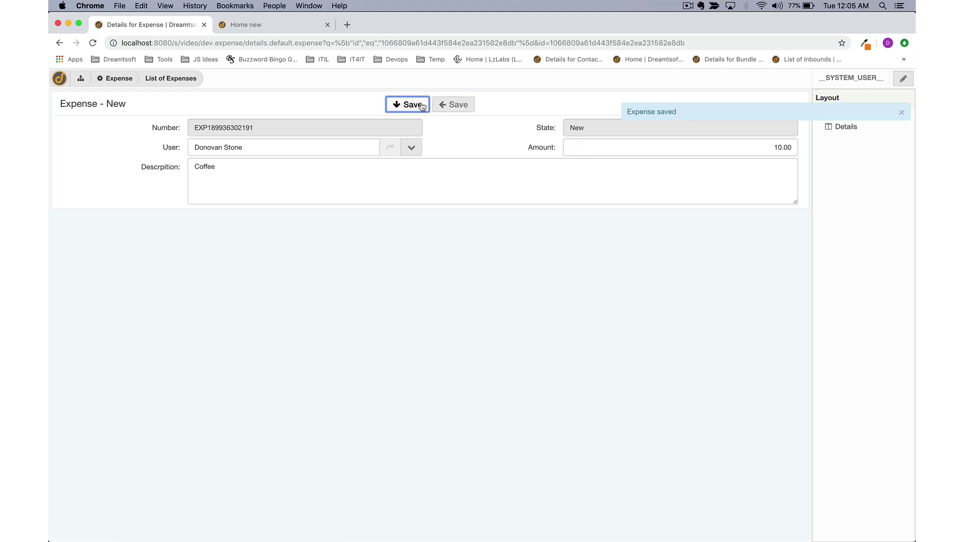
# Check the state options available for the saved expense, and save the record again
pyautogui.click(666, 129)
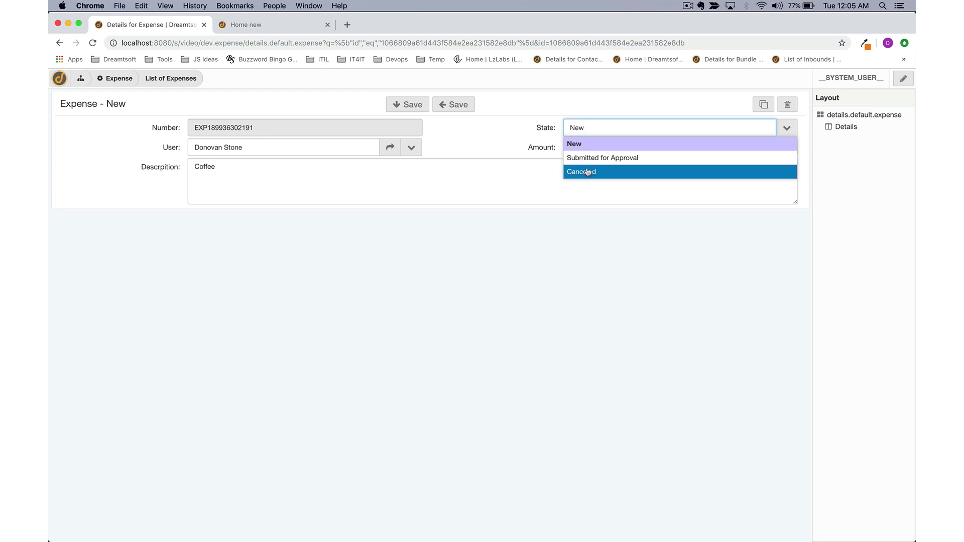
pyautogui.click(398, 104)
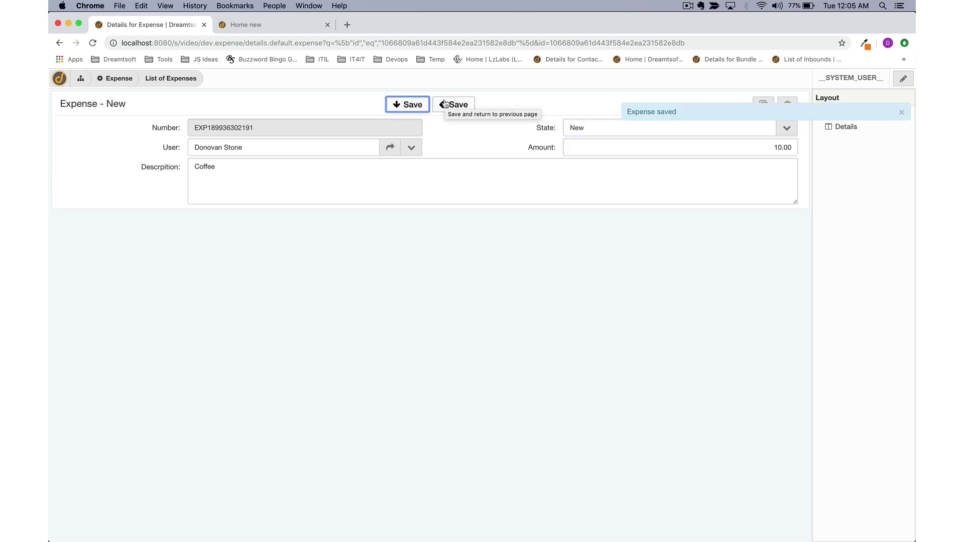
pyautogui.click(901, 112)
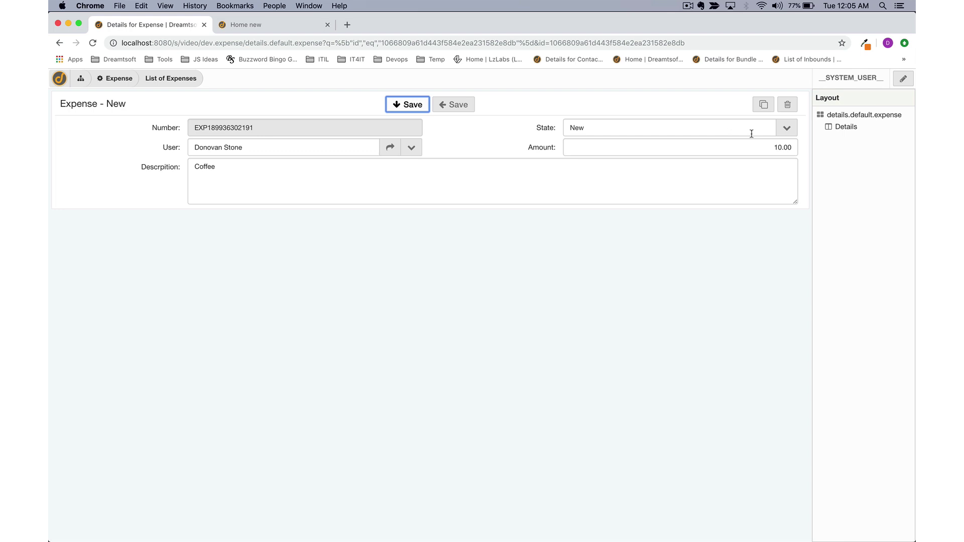
# Add an Attachments component shown as a List below the Details component on the details.default.expense page
pyautogui.click(849, 127)
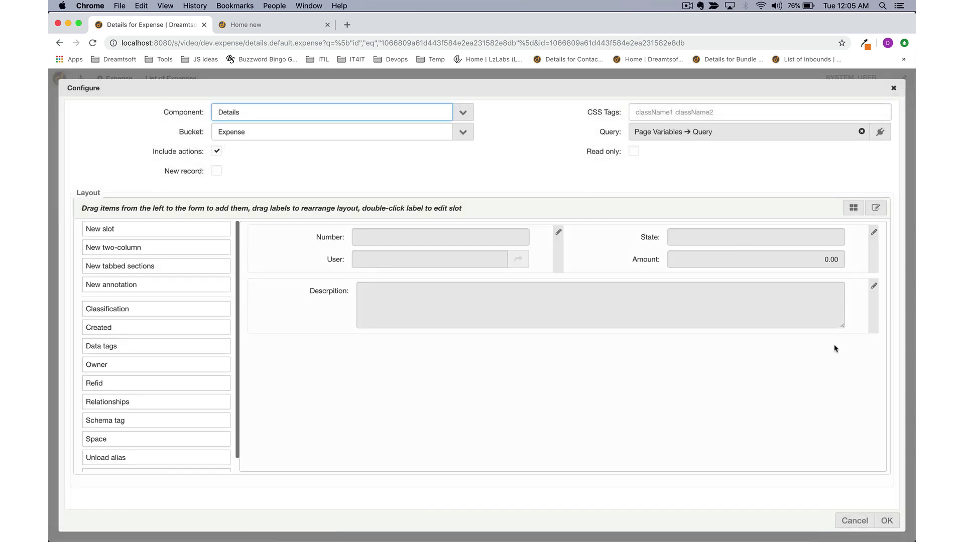
pyautogui.click(846, 522)
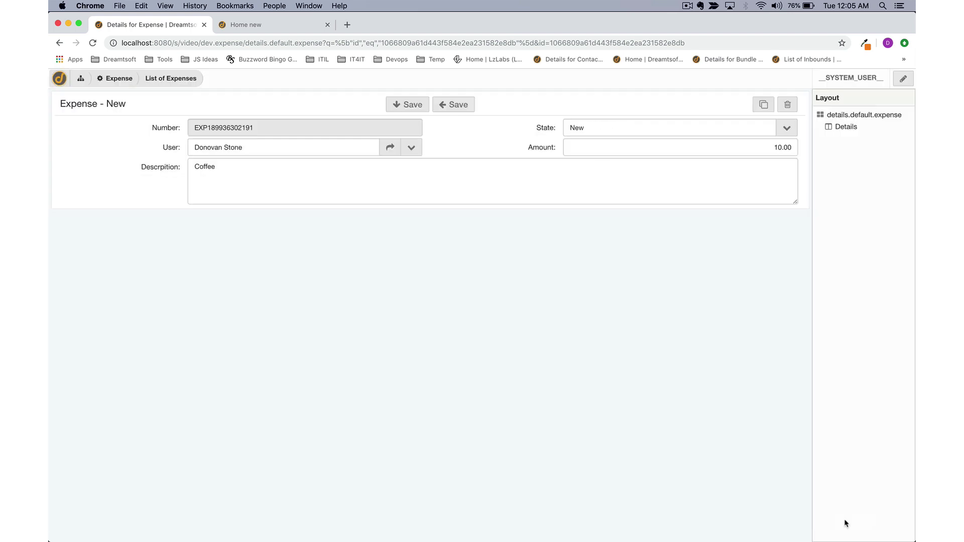
pyautogui.click(869, 118)
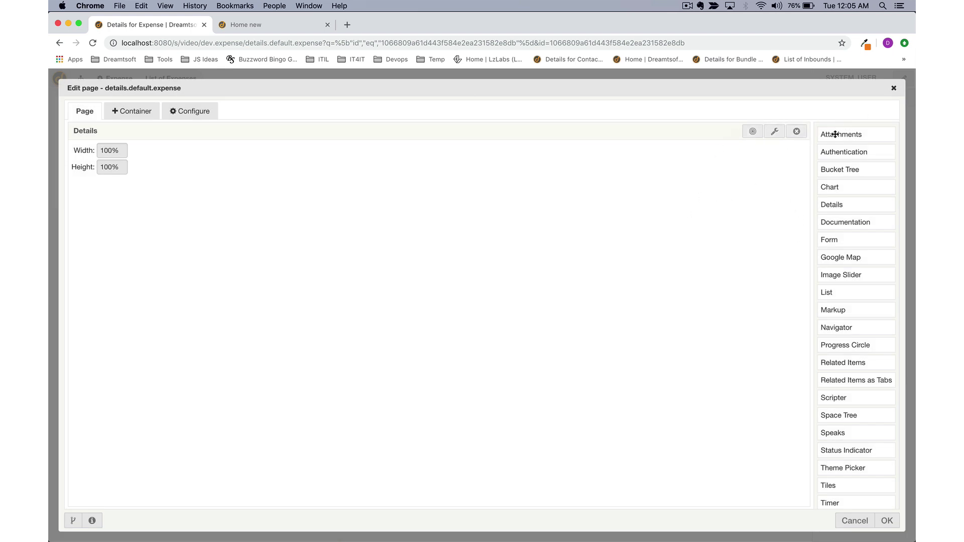
pyautogui.moveTo(836, 134); pyautogui.dragTo(458, 348)
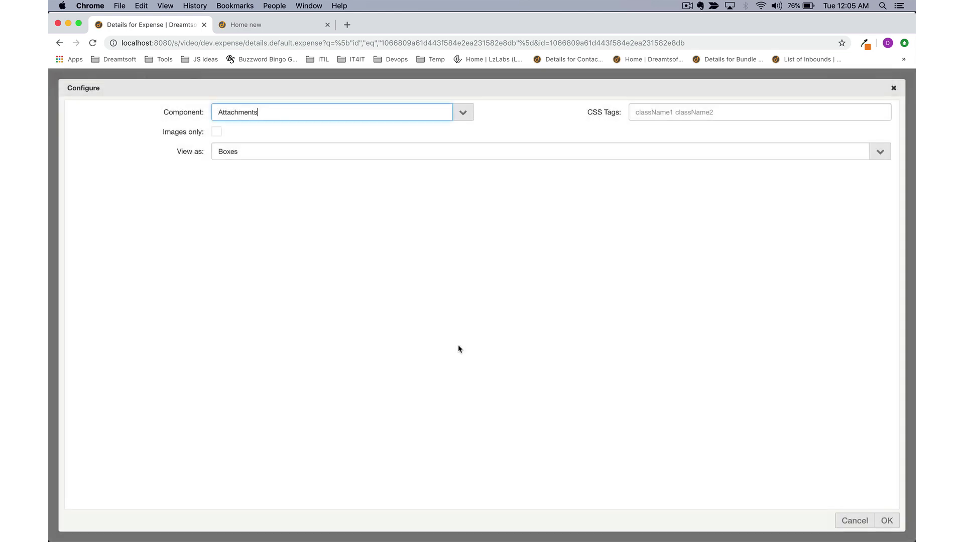
pyautogui.click(244, 151)
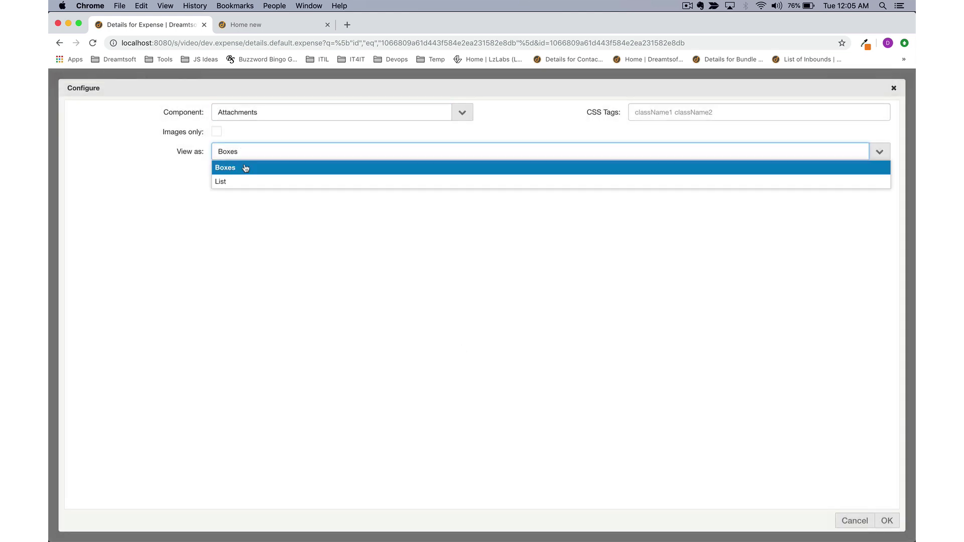
pyautogui.click(244, 182)
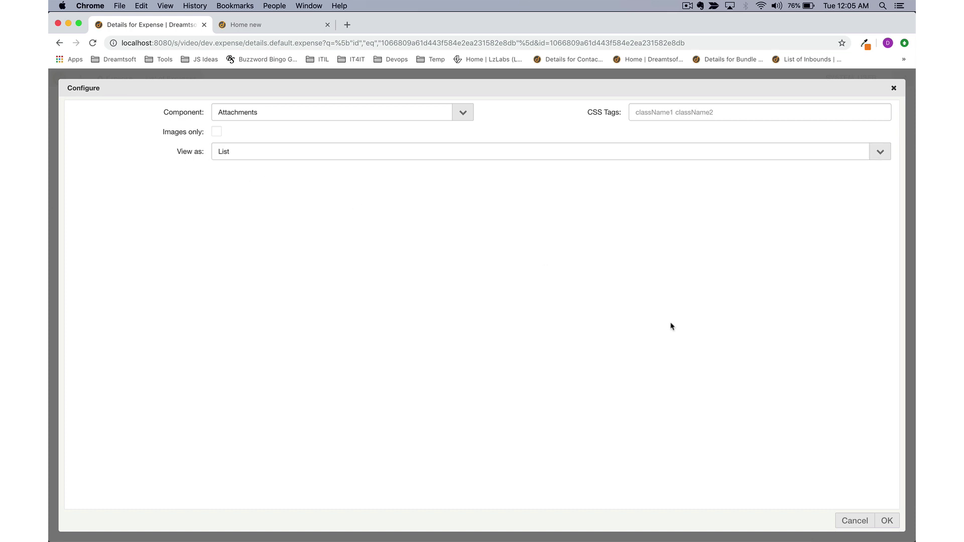
pyautogui.click(887, 522)
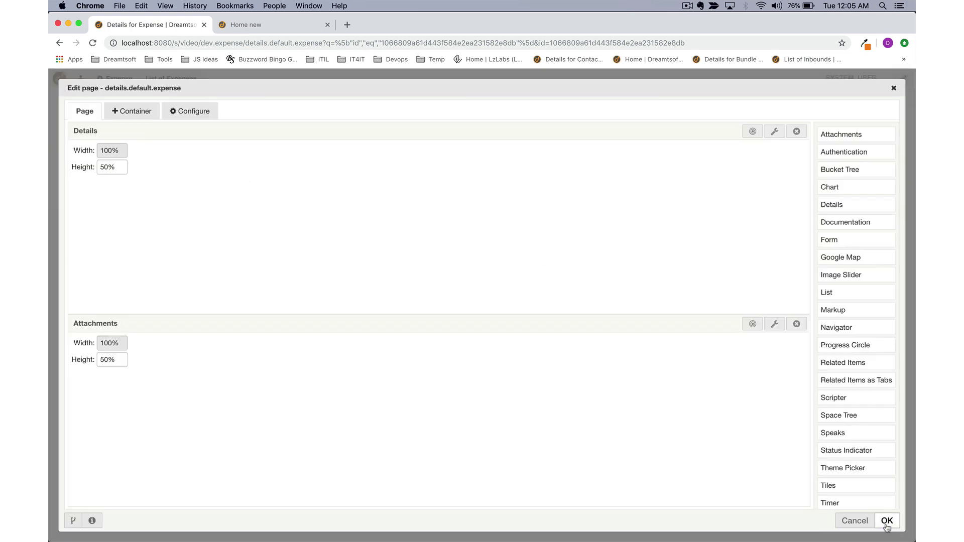
pyautogui.click(887, 522)
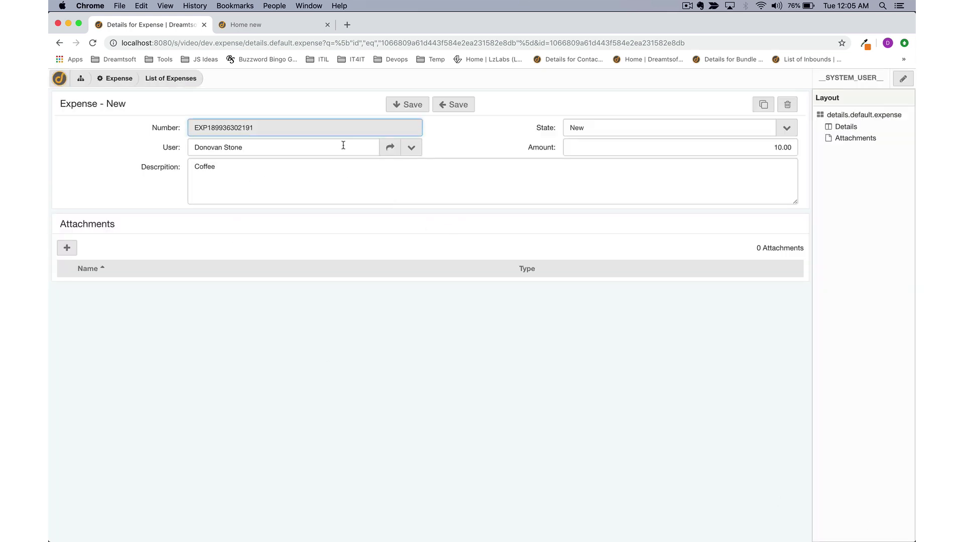
# Attach the image ds_logo_larger (1).png to the coffee expense and save the record
pyautogui.click(67, 248)
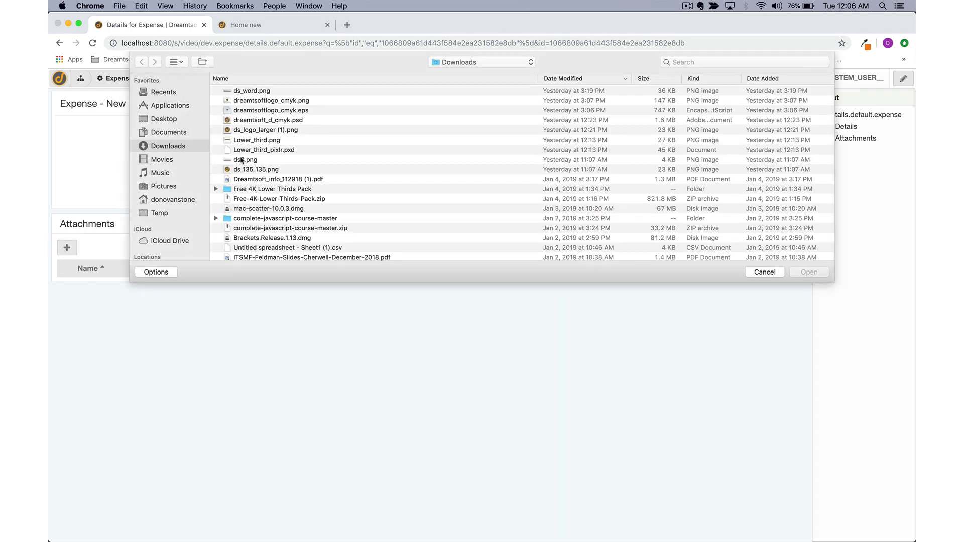
pyautogui.doubleClick(244, 130)
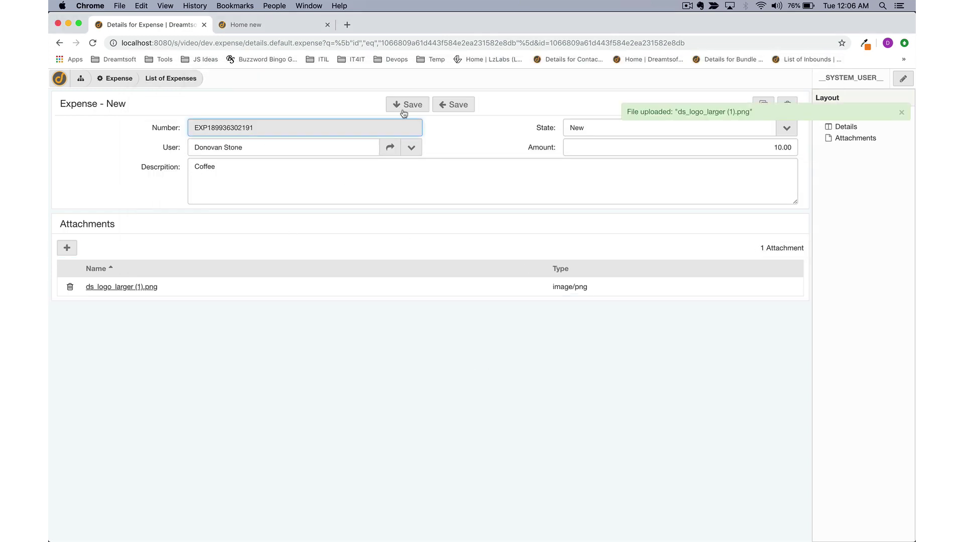
pyautogui.click(404, 105)
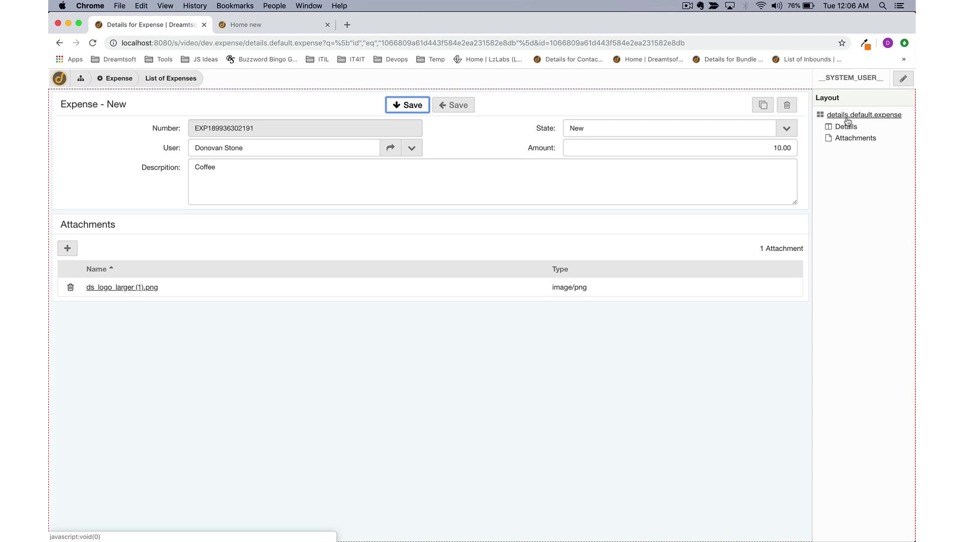
# Leave page editing and go to the Expense bundle's home page from the bundles overview
pyautogui.click(904, 78)
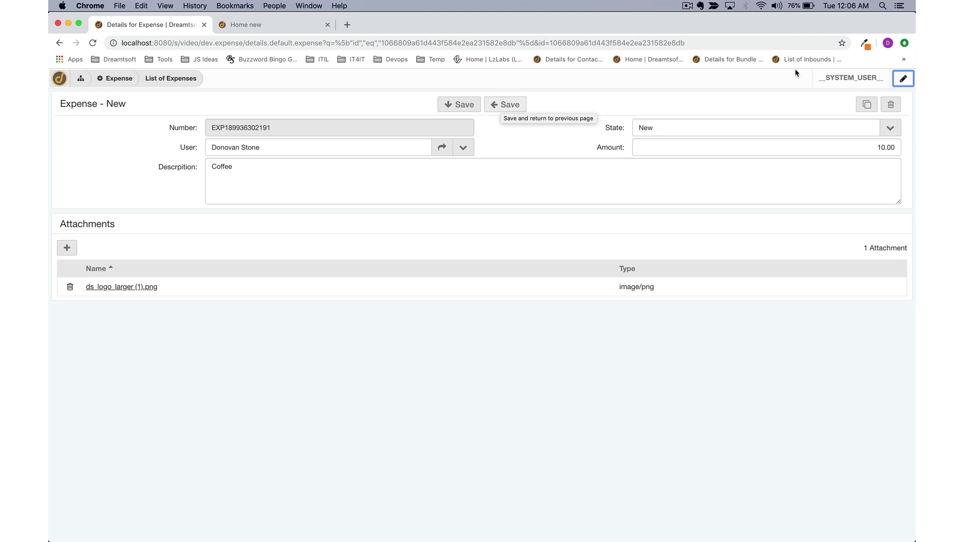
pyautogui.click(826, 79)
pyautogui.click(824, 93)
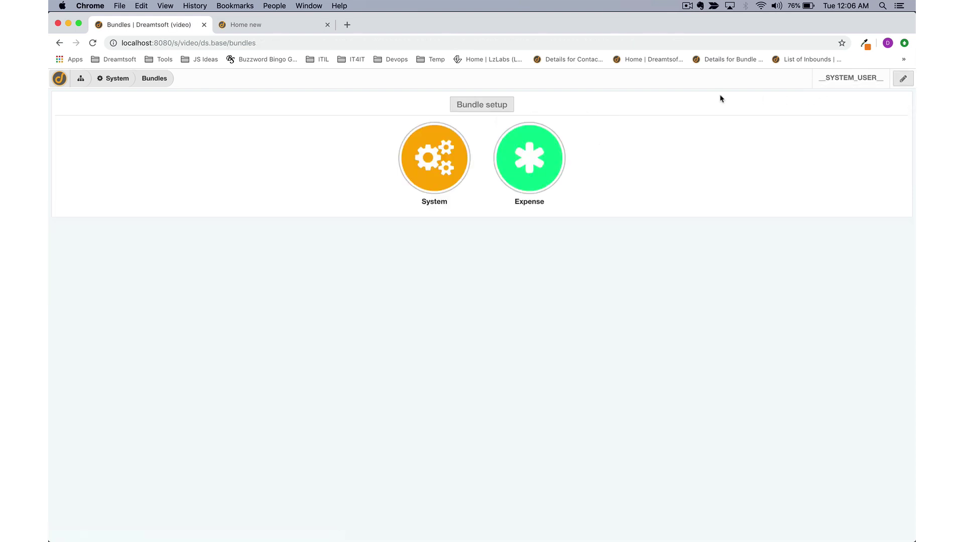
pyautogui.click(542, 162)
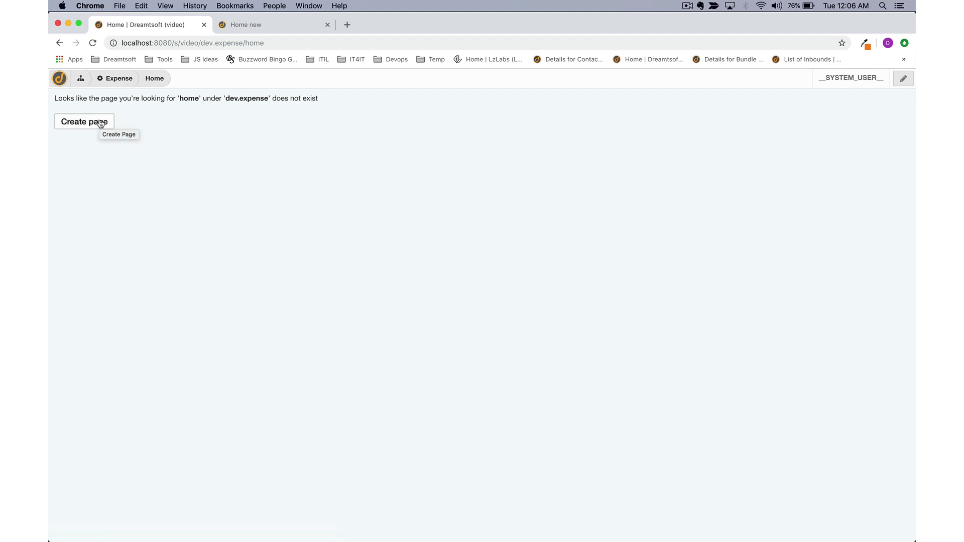
# Check the list of all pages in the Expense bundle's management area, and return to the bundle's home page
pyautogui.click(121, 79)
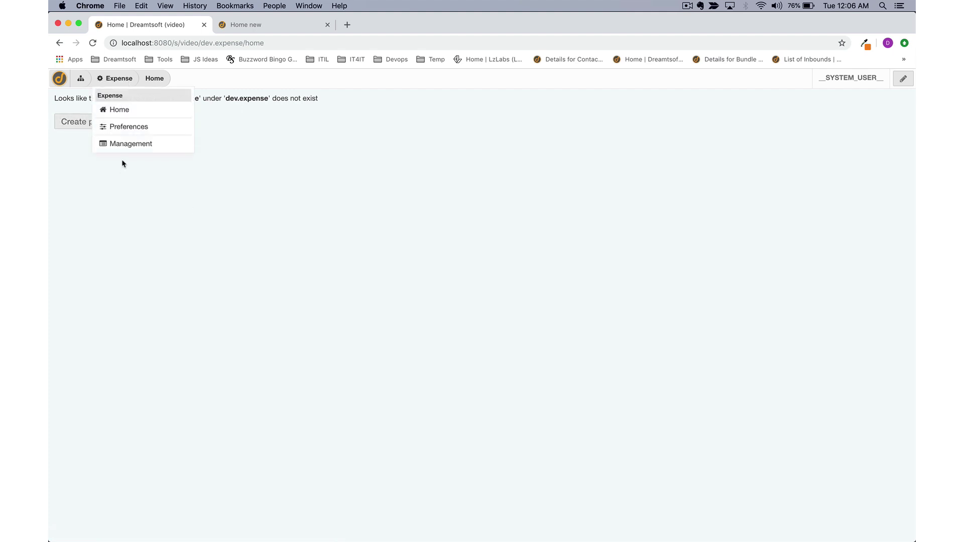
pyautogui.click(127, 146)
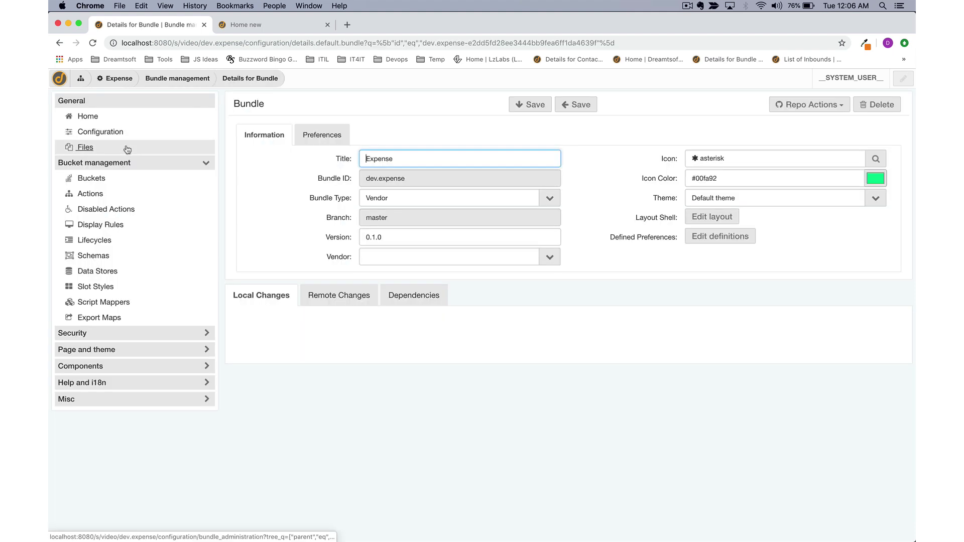
pyautogui.click(91, 348)
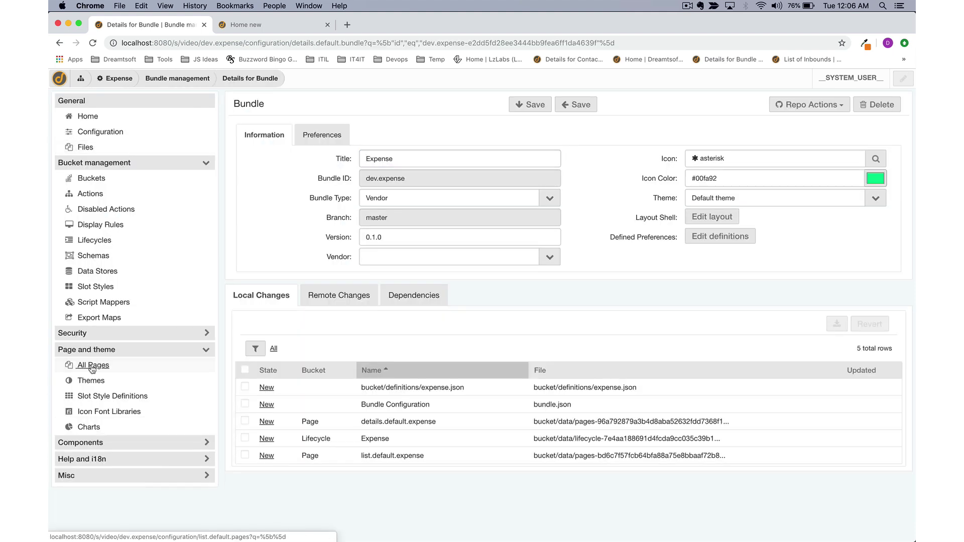
pyautogui.click(90, 369)
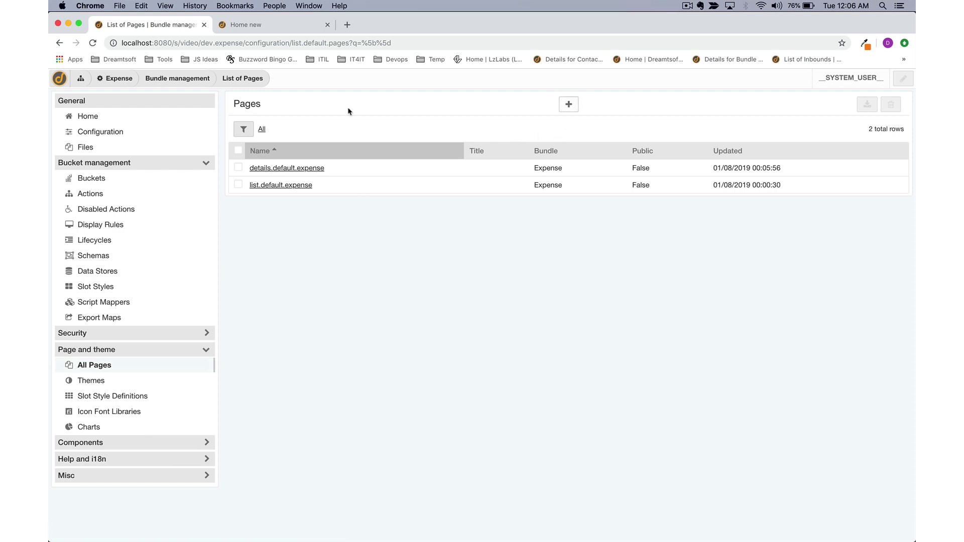
pyautogui.click(61, 43)
pyautogui.click(61, 43)
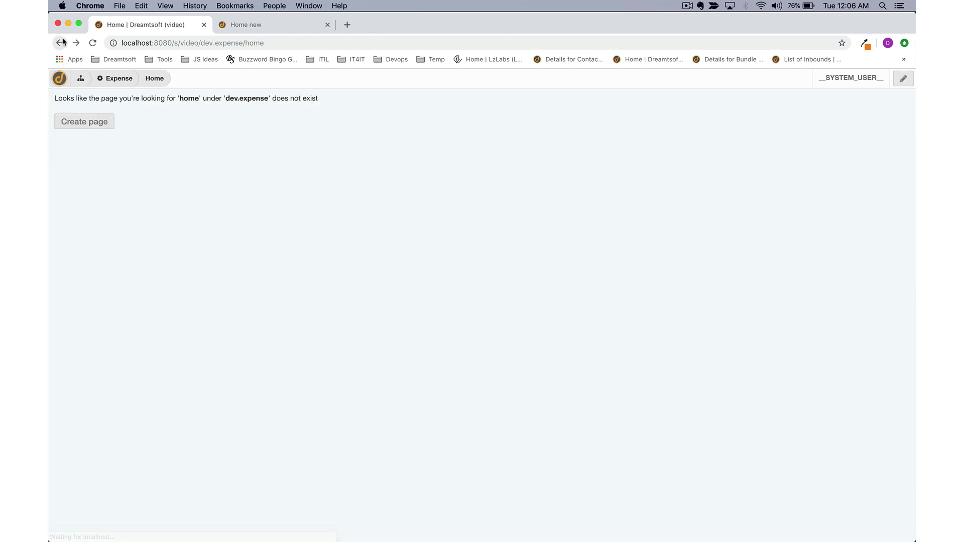
# Create the missing home page with a Navigator component of type Circles
pyautogui.click(78, 126)
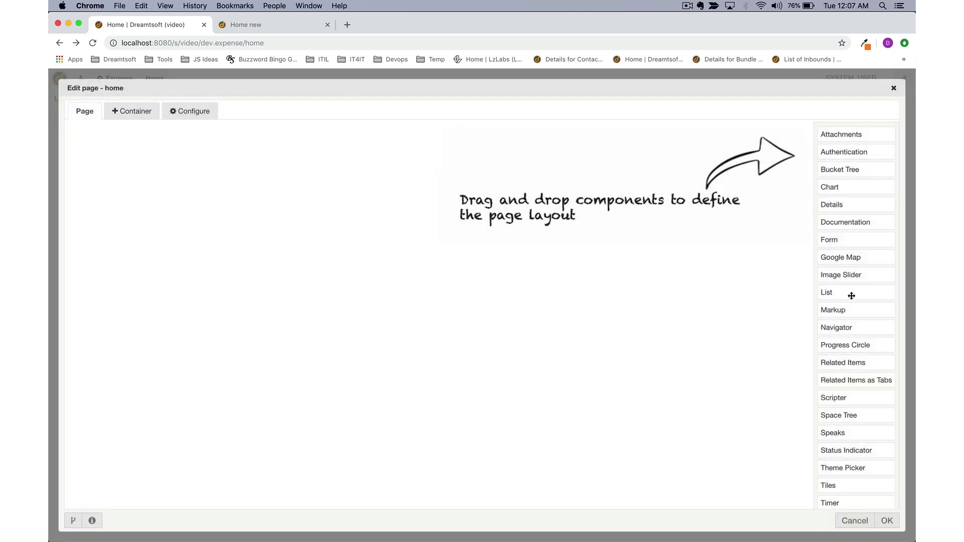
pyautogui.moveTo(835, 328); pyautogui.dragTo(527, 285)
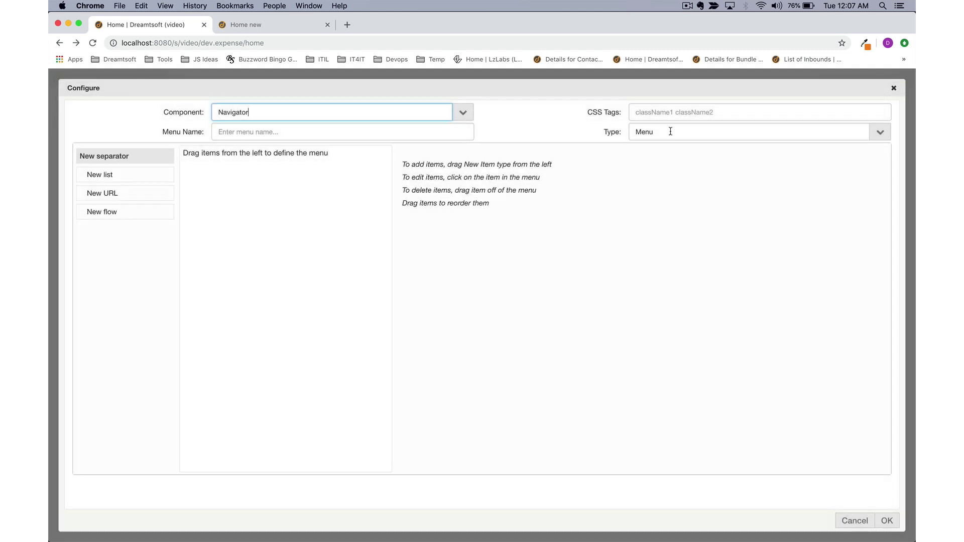
pyautogui.click(669, 132)
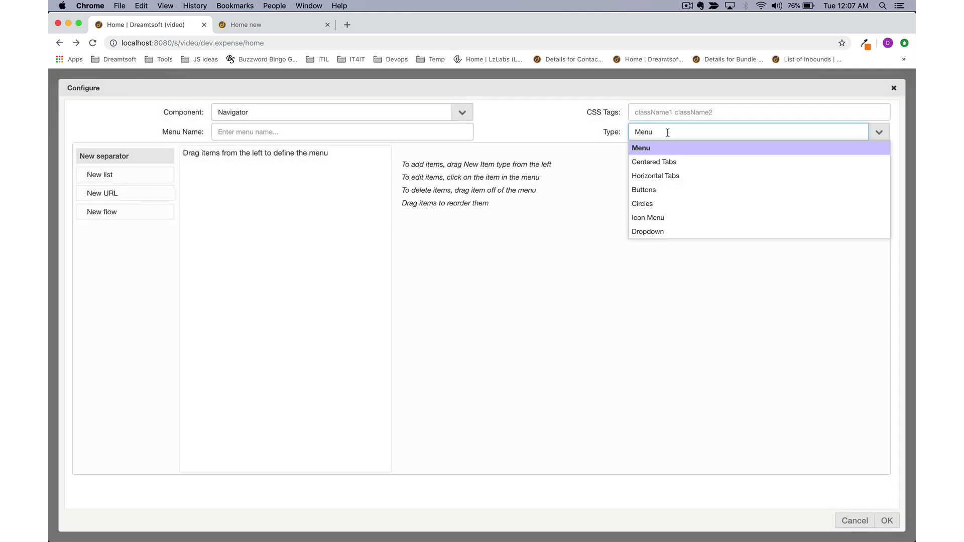
pyautogui.click(655, 204)
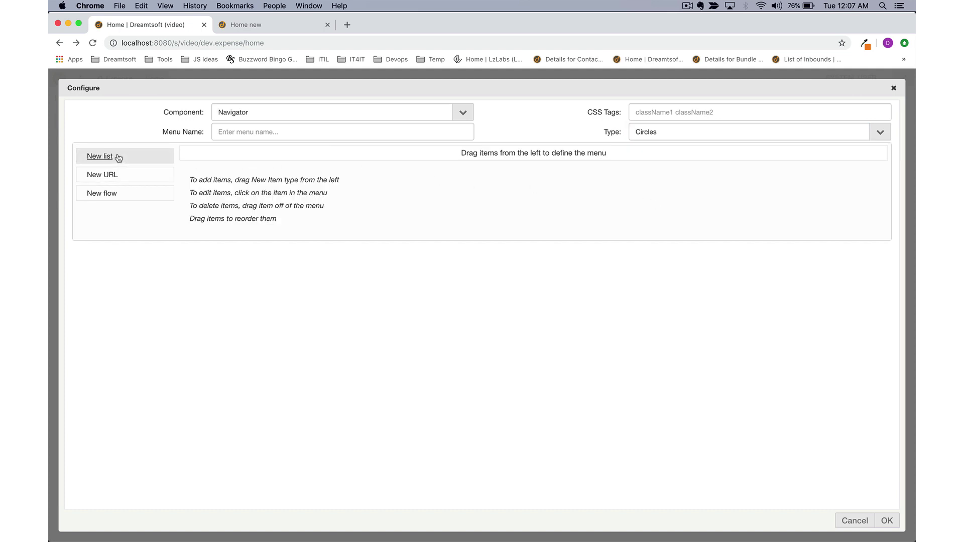
# Add a new list item to the navigator and label it Expenses
pyautogui.moveTo(120, 158); pyautogui.dragTo(359, 165)
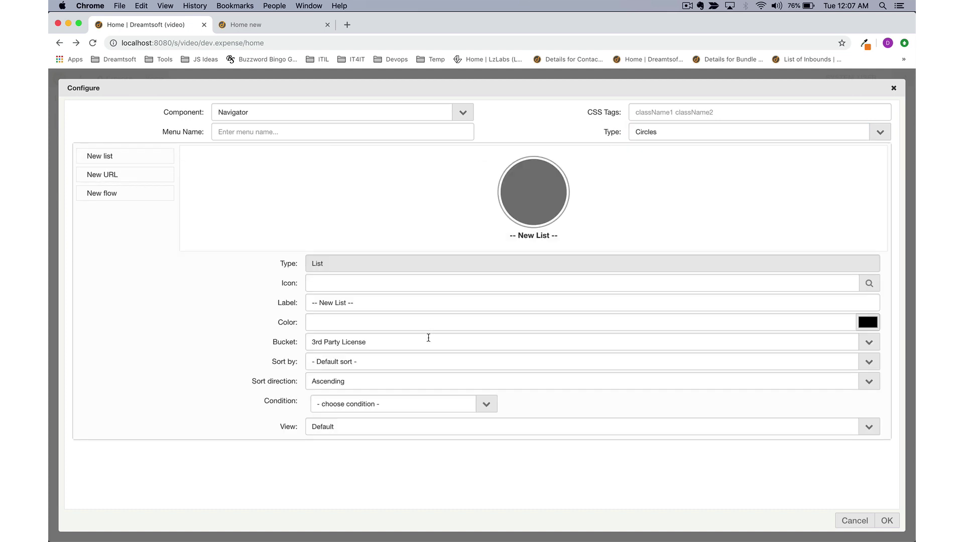
pyautogui.click(549, 299)
pyautogui.press('super+a')
pyautogui.write('E')
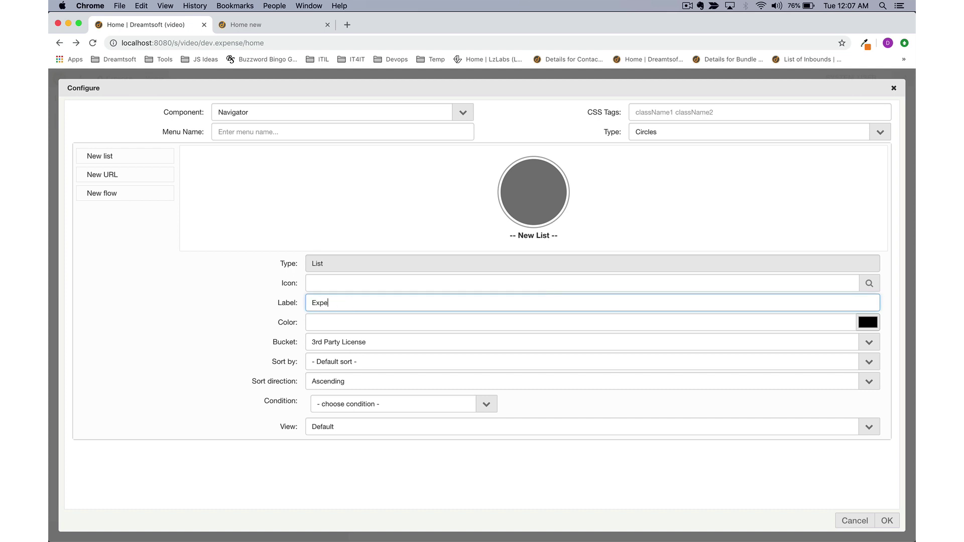
pyautogui.press('Tab')
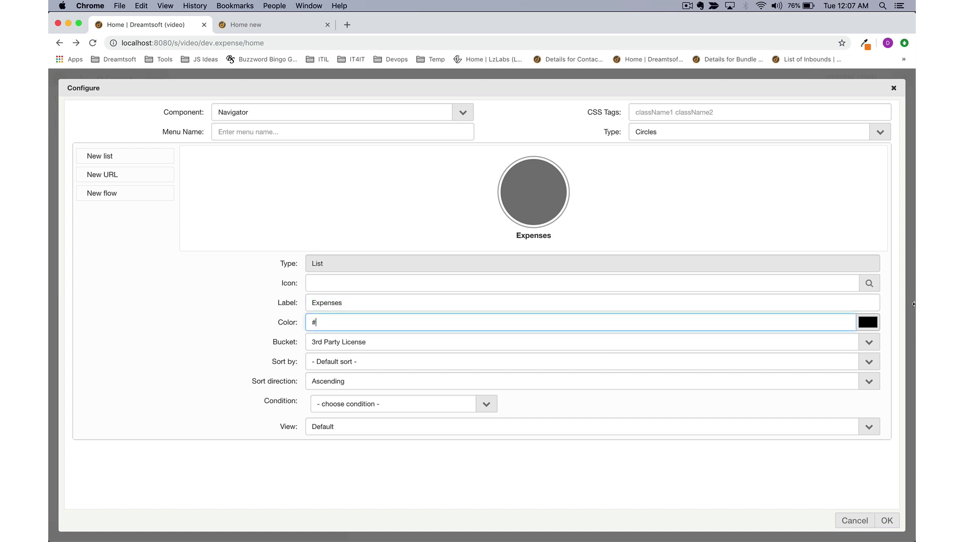
# Give the Expenses item the Lime color and the usd dollar icon
pyautogui.click(869, 324)
pyautogui.click(412, 422)
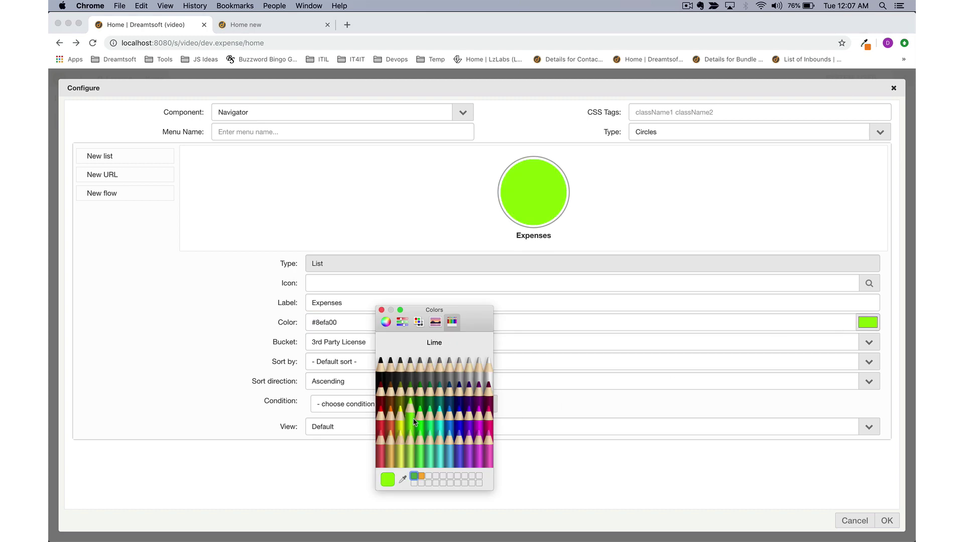
pyautogui.click(382, 310)
pyautogui.click(374, 284)
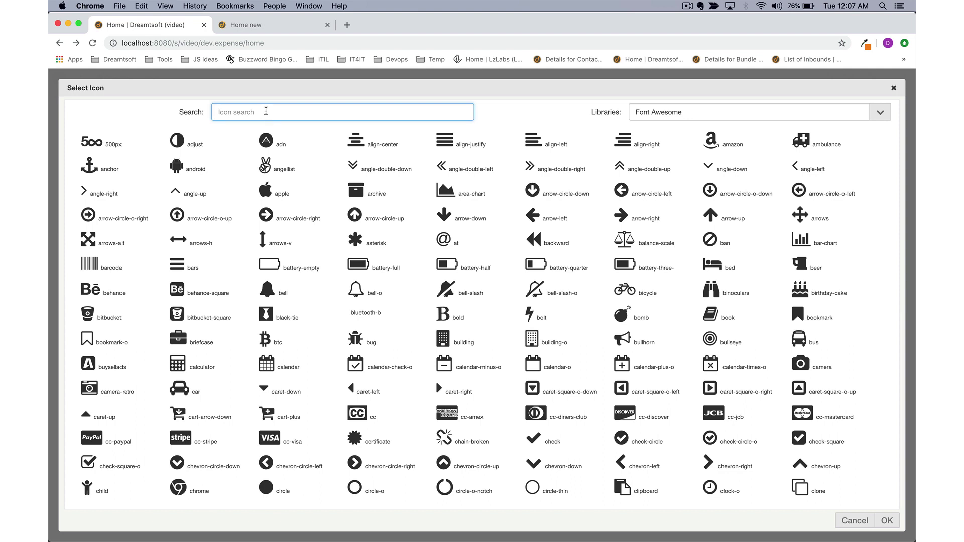
pyautogui.write('dollar')
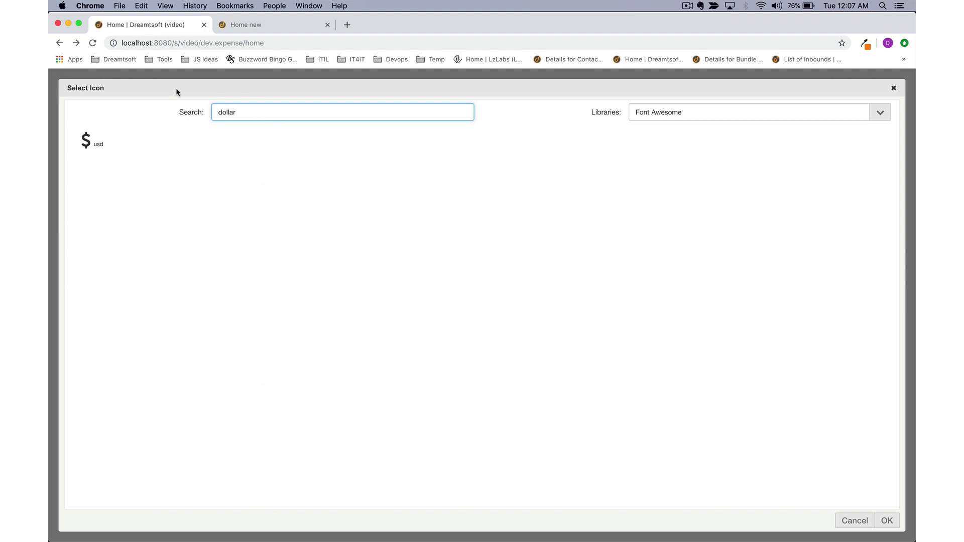
pyautogui.doubleClick(84, 145)
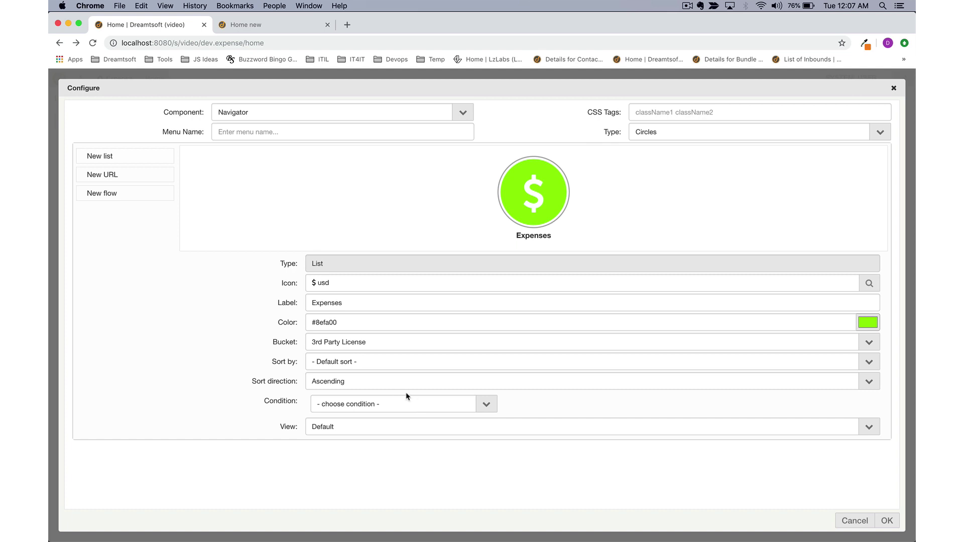
# Set the Expenses navigator item's bucket to Expense
pyautogui.click(484, 405)
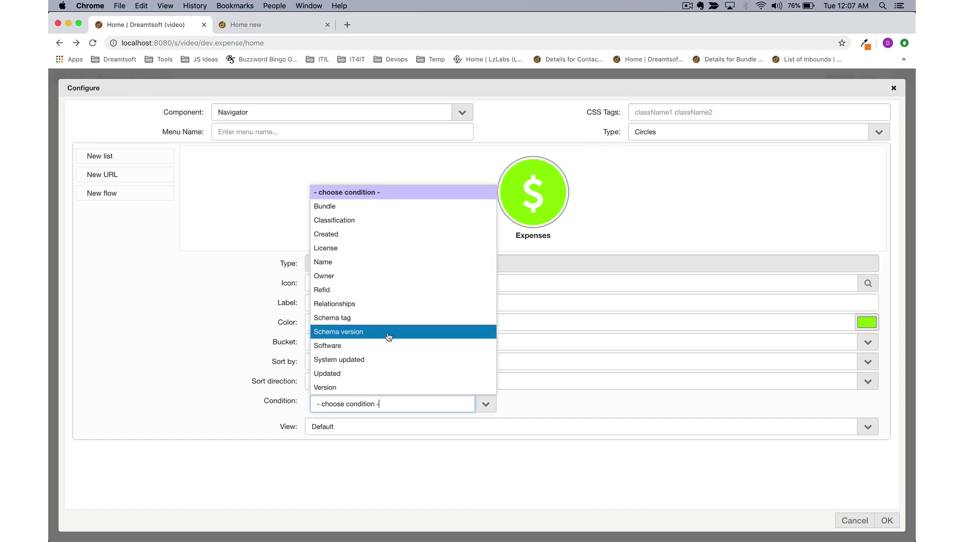
pyautogui.click(484, 403)
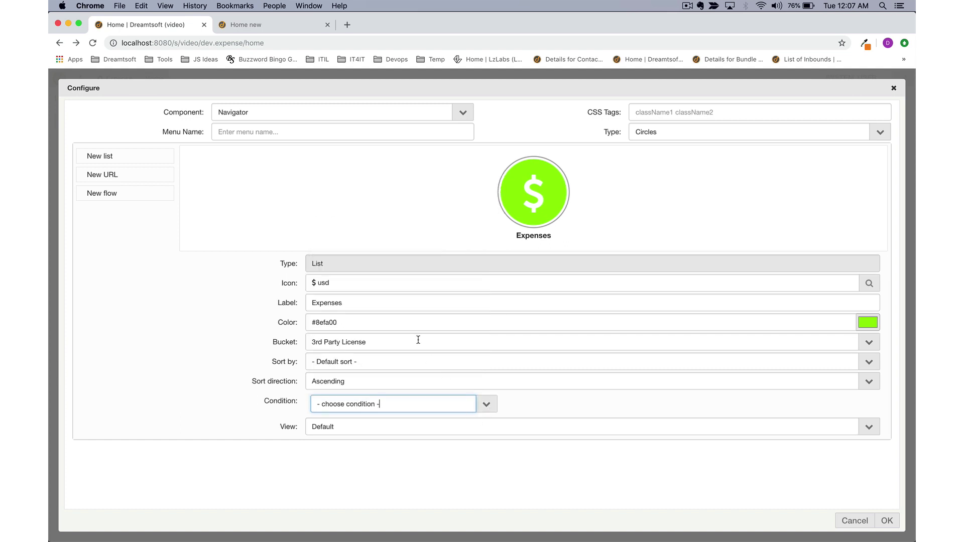
pyautogui.click(419, 340)
pyautogui.write('Exception')
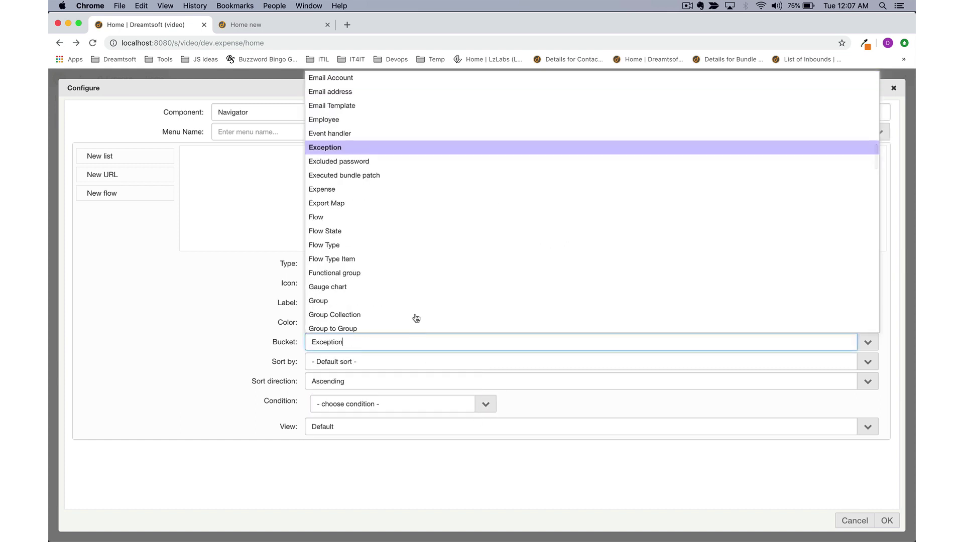
pyautogui.click(398, 189)
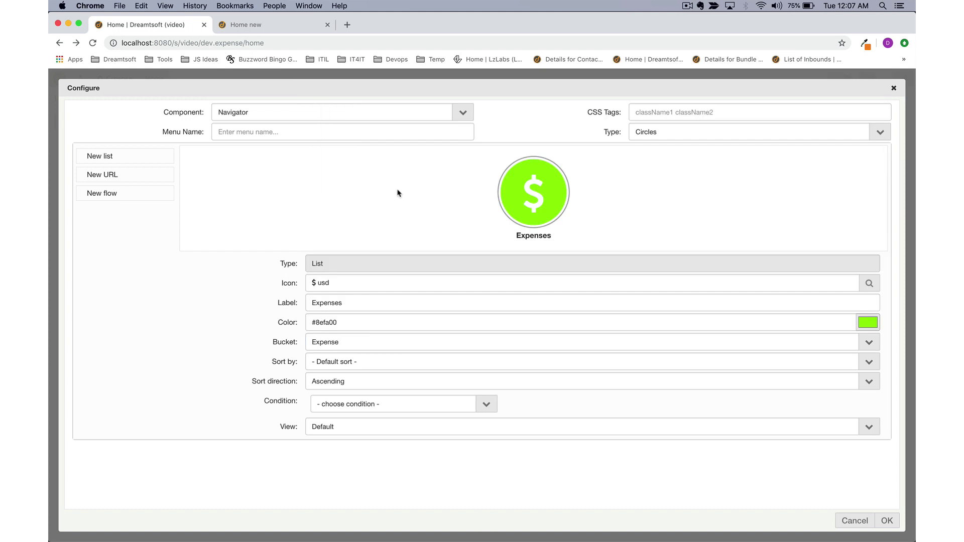
# Try a State is New condition on the Expenses item, and remove it again
pyautogui.click(486, 407)
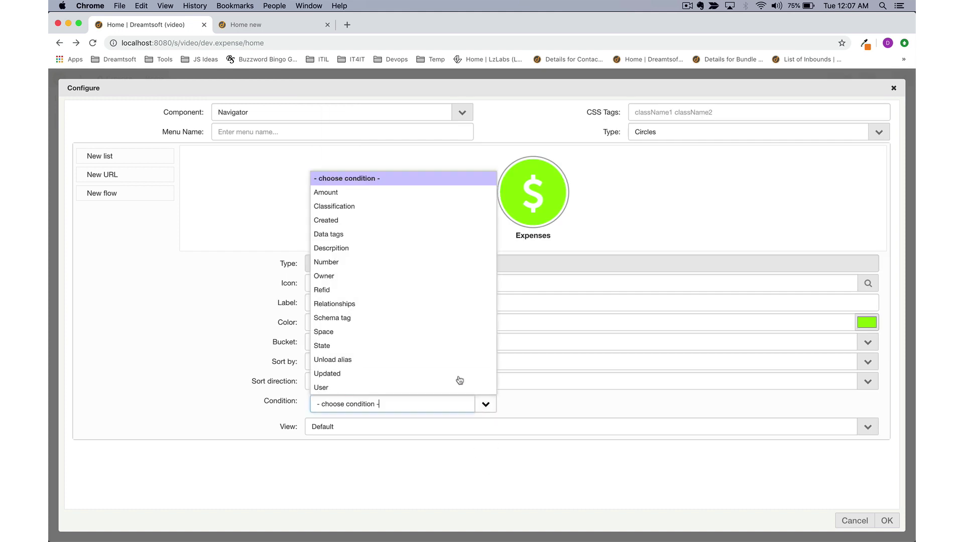
pyautogui.click(398, 304)
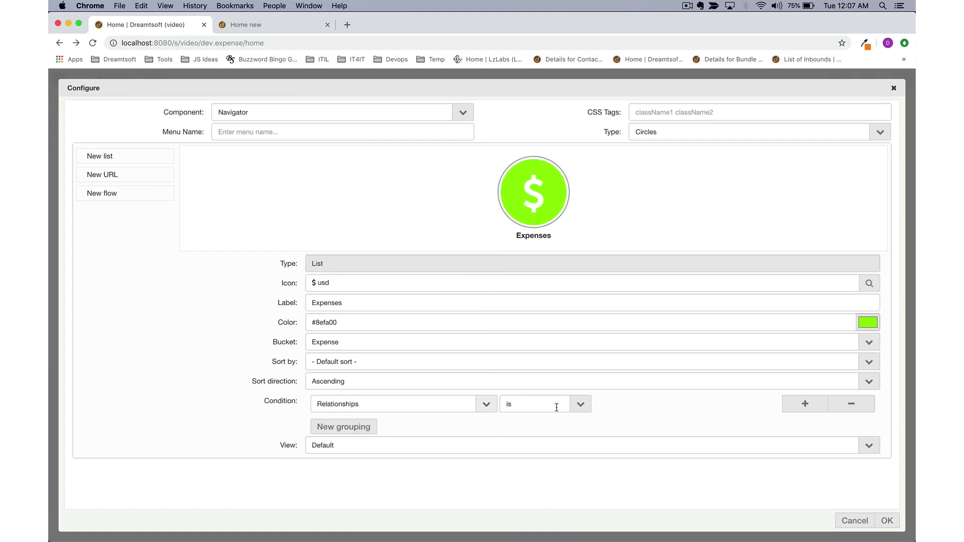
pyautogui.click(486, 404)
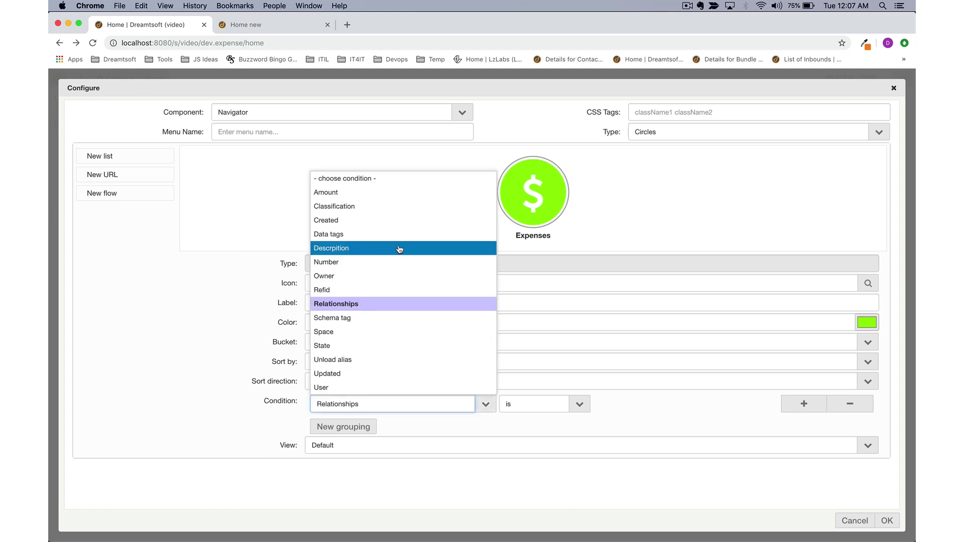
pyautogui.click(400, 346)
pyautogui.click(633, 410)
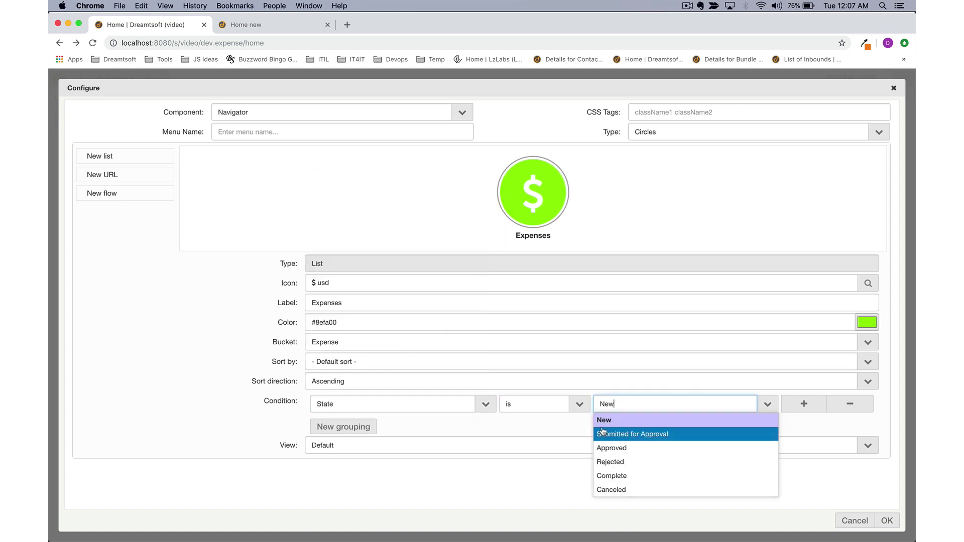
pyautogui.click(840, 406)
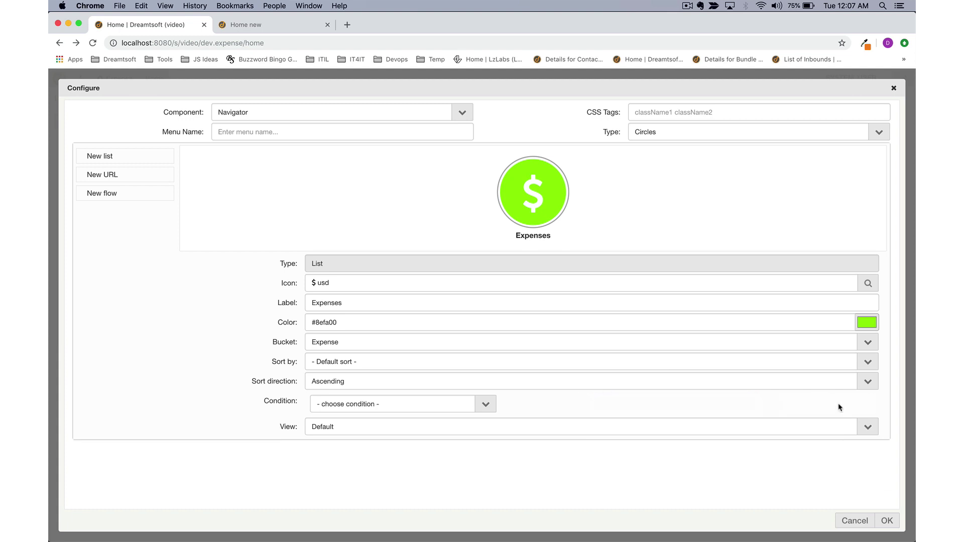
# Save the navigator configuration and the home page, and reopen the Expense bundle from the bundles overview
pyautogui.click(883, 518)
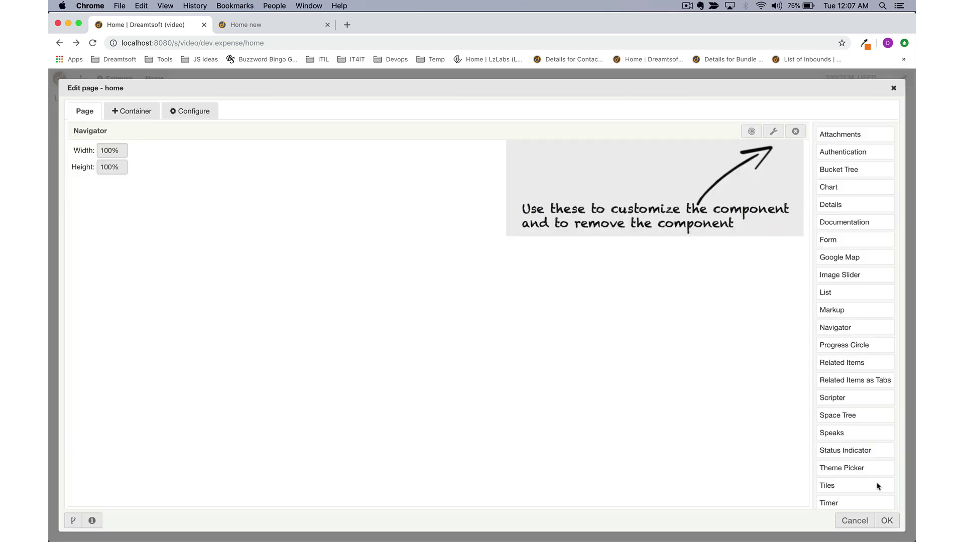
pyautogui.click(887, 521)
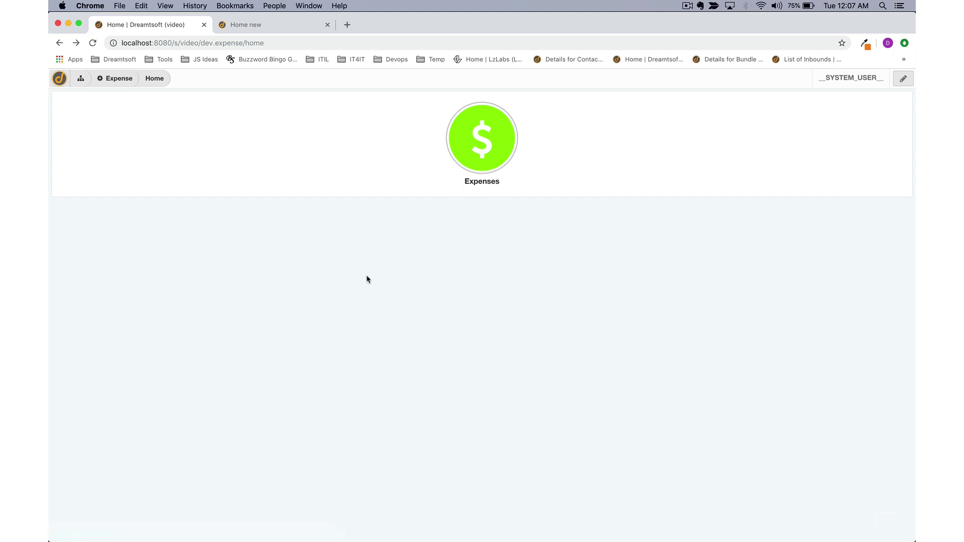
pyautogui.click(858, 82)
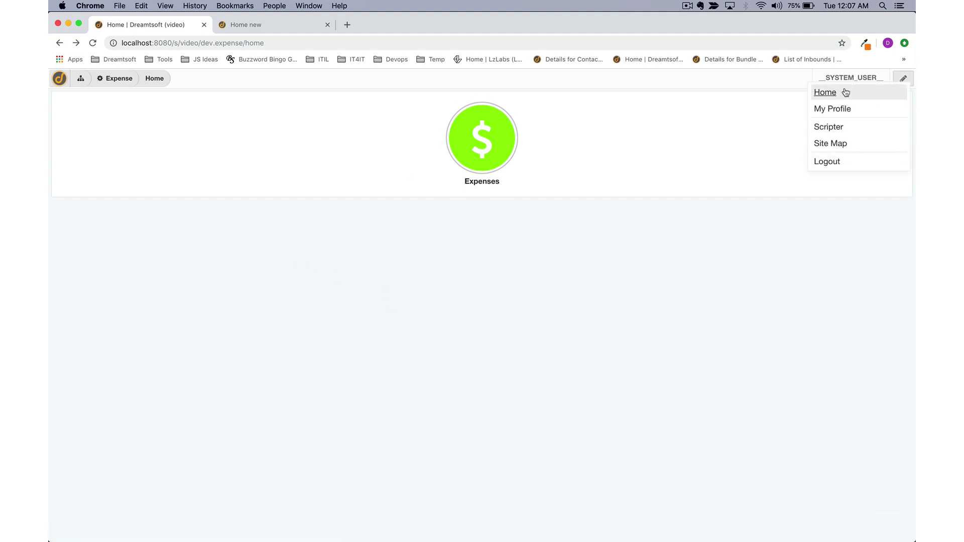
pyautogui.click(842, 92)
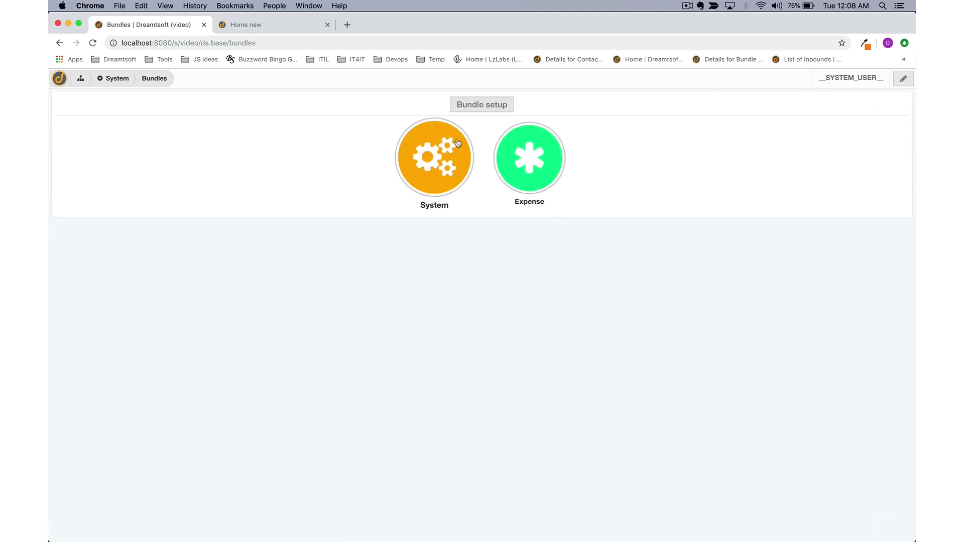
pyautogui.click(516, 169)
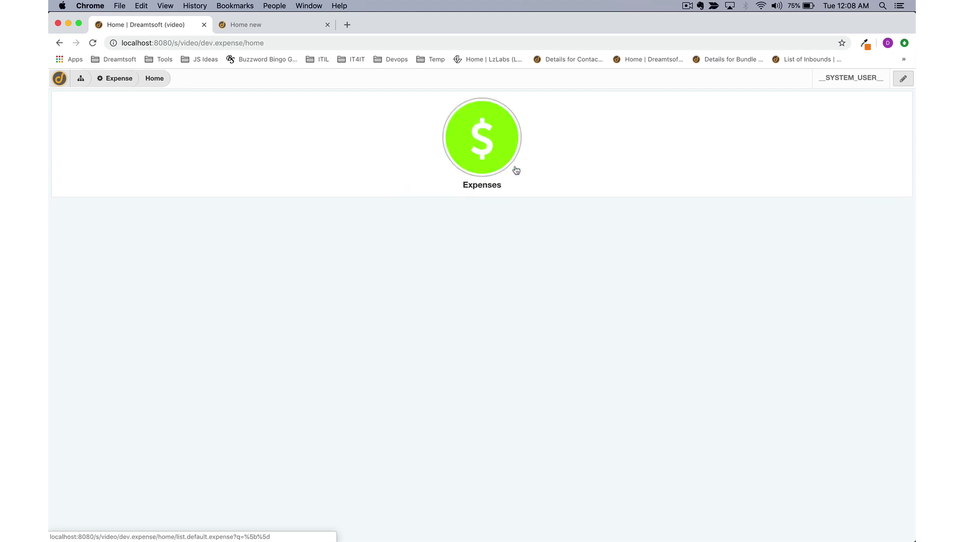
# Open the Expenses list through the home page navigator and save a new blank expense, returning to the list
pyautogui.click(485, 146)
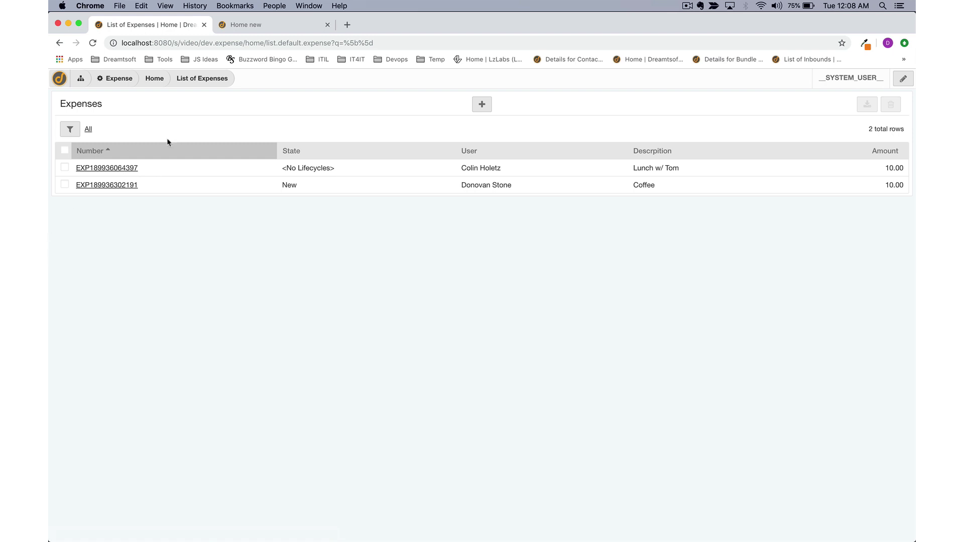
pyautogui.click(482, 105)
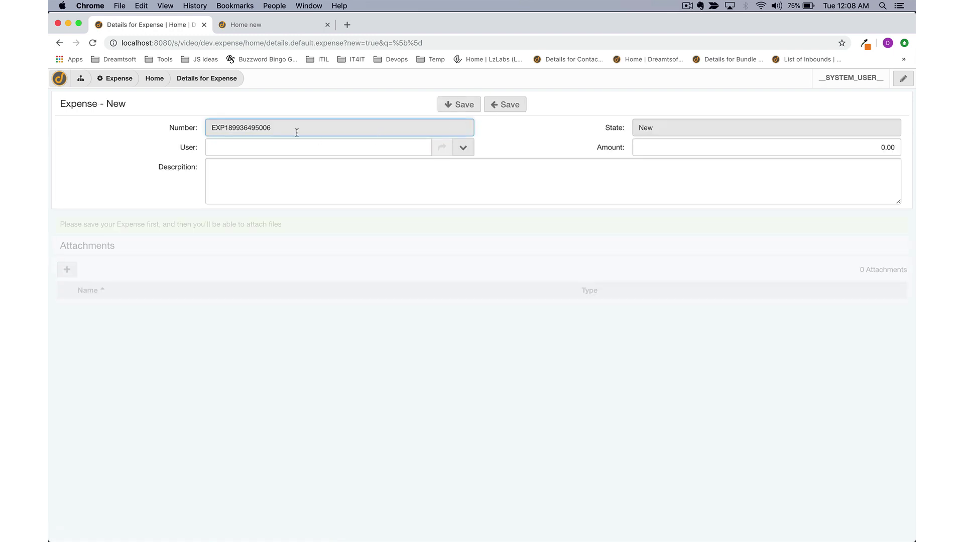
pyautogui.click(502, 107)
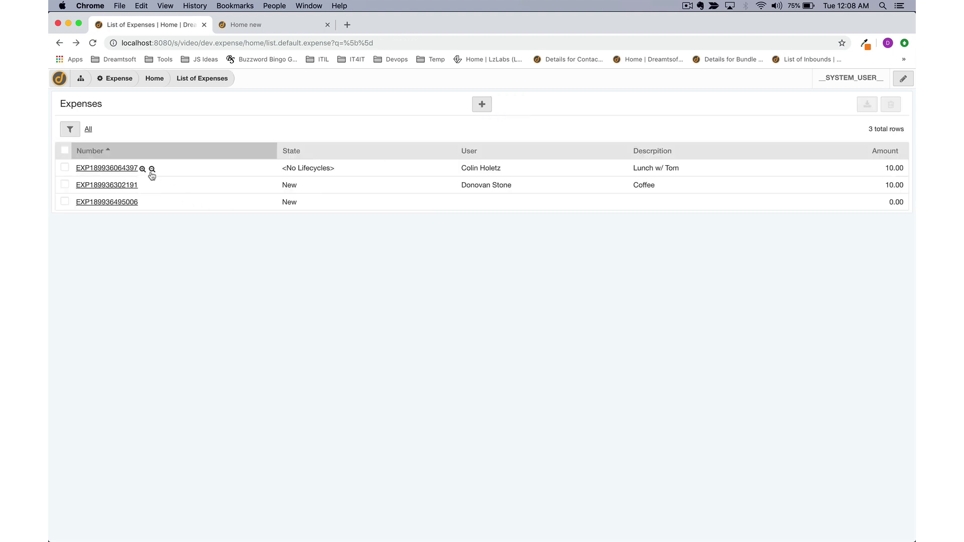